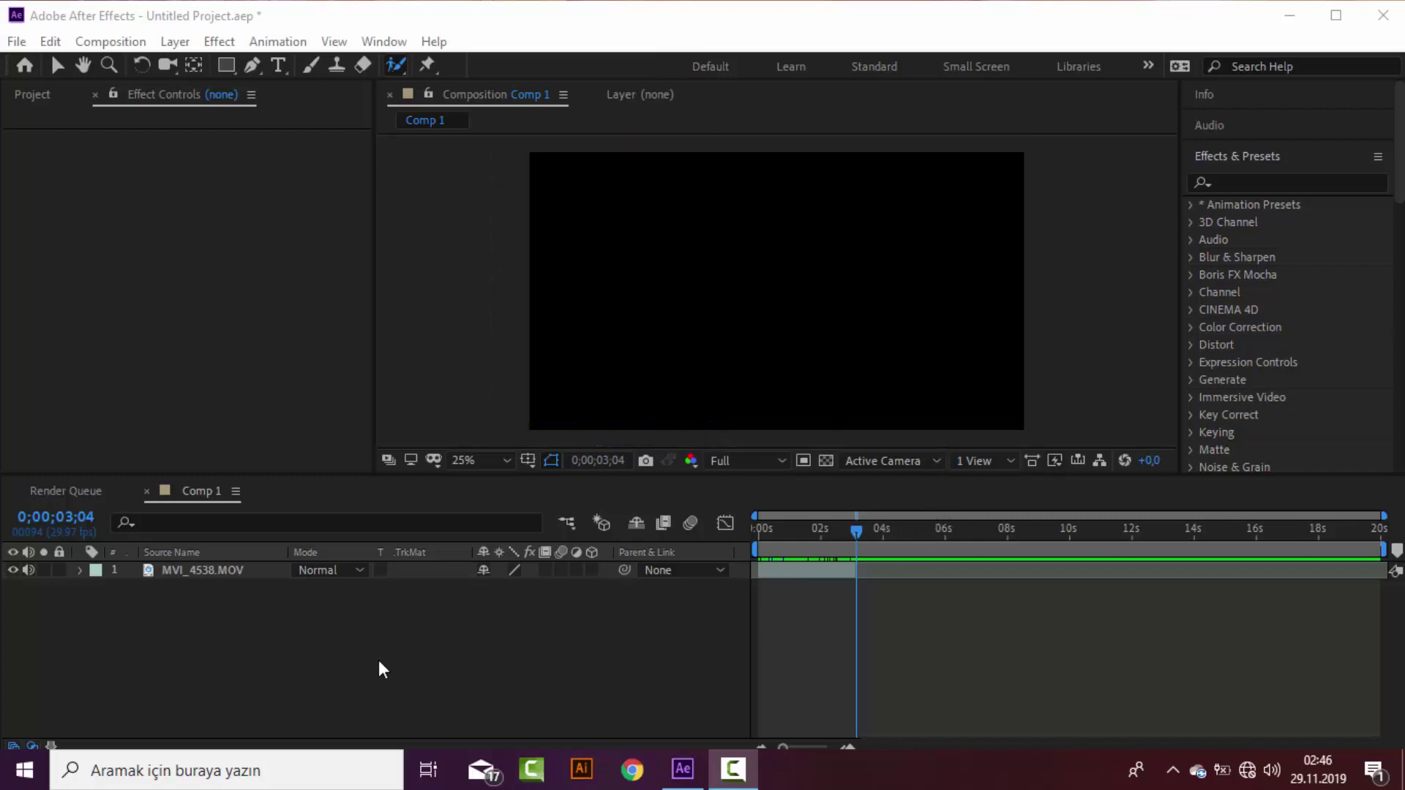
# Step: Preview the MVI_4538.MOV clip and park the time indicator just before one second
pyautogui.moveTo(883, 531); pyautogui.dragTo(797, 530)
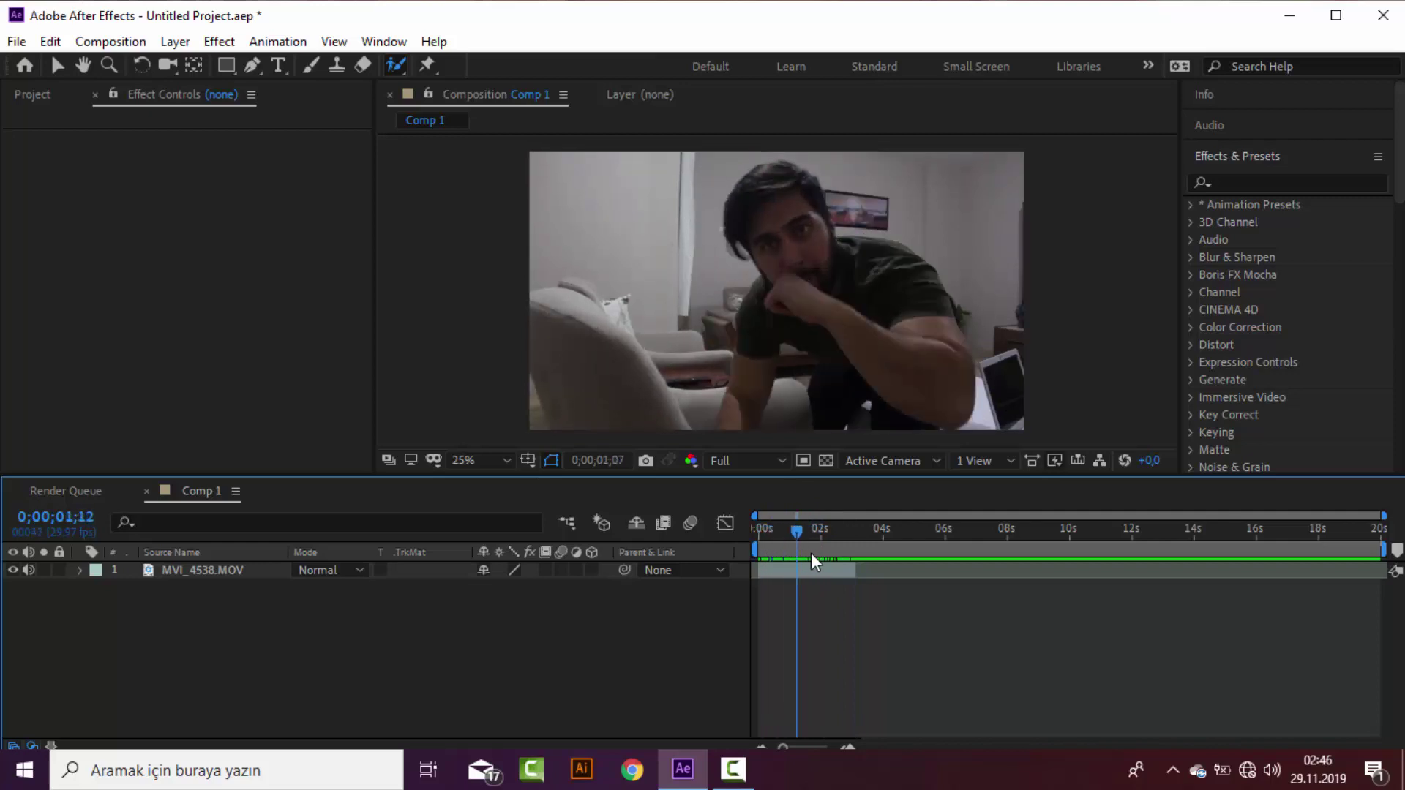
pyautogui.moveTo(792, 544)
pyautogui.mouseDown()
pyautogui.moveTo(798, 560)
pyautogui.moveTo(775, 560)
pyautogui.mouseUp()
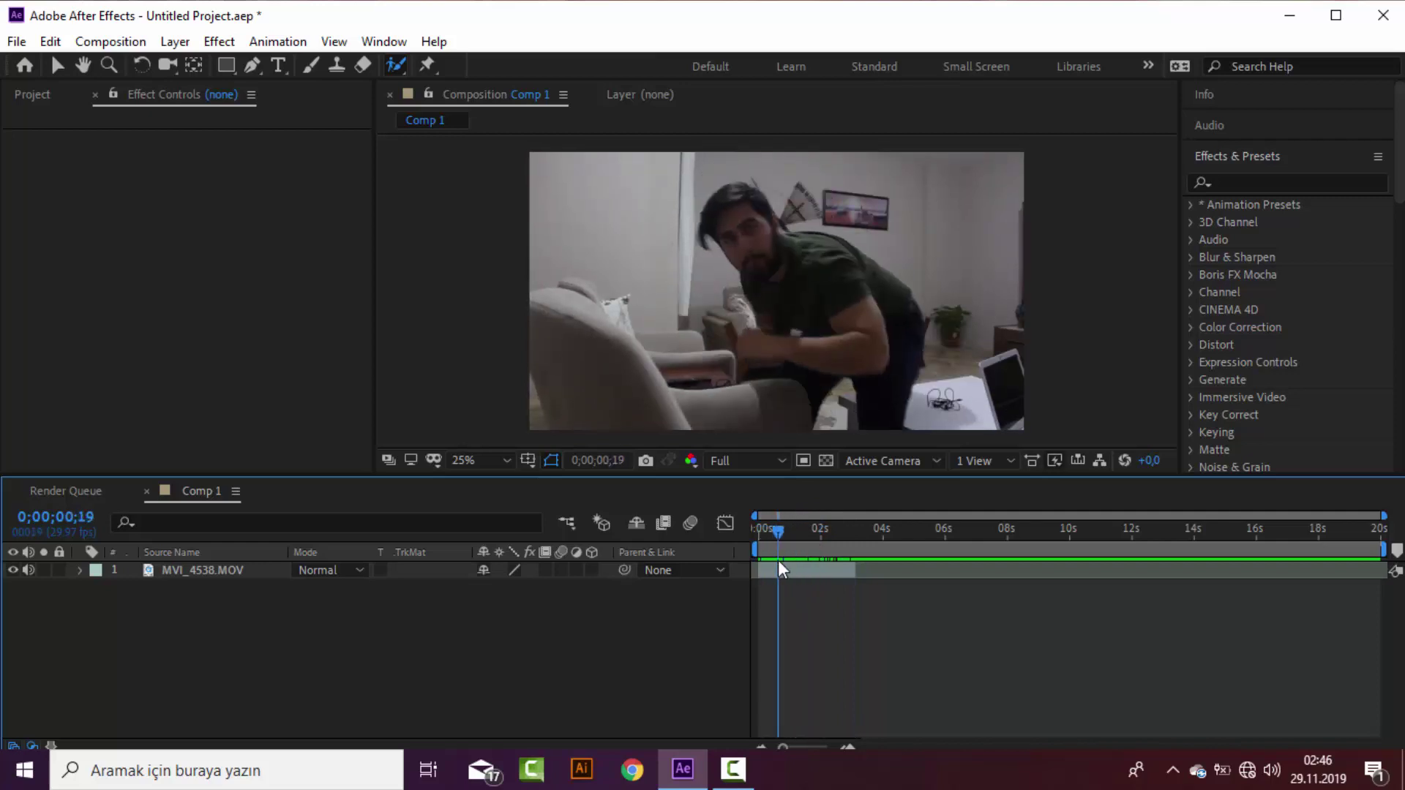
pyautogui.press('space')
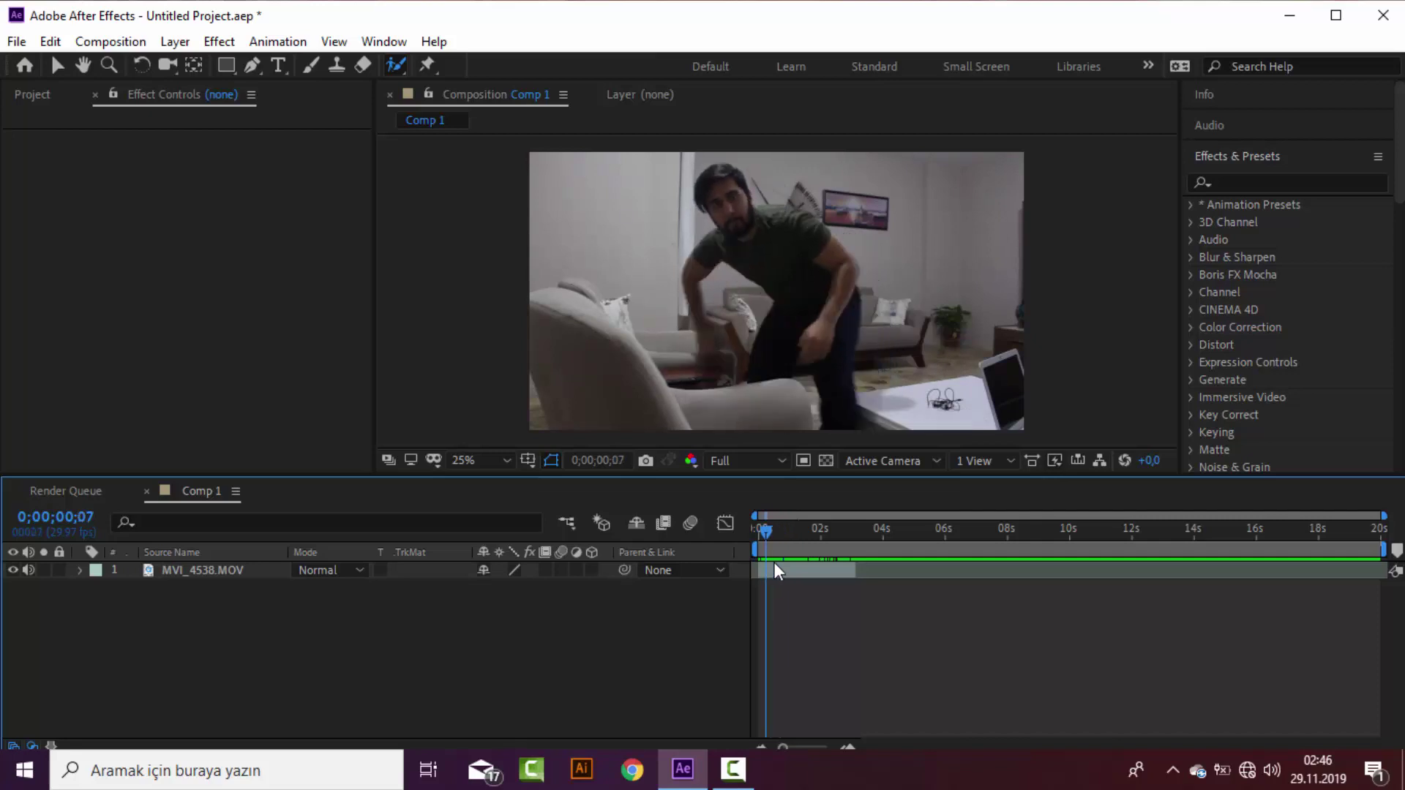
pyautogui.press('space')
pyautogui.moveTo(783, 565); pyautogui.dragTo(783, 566)
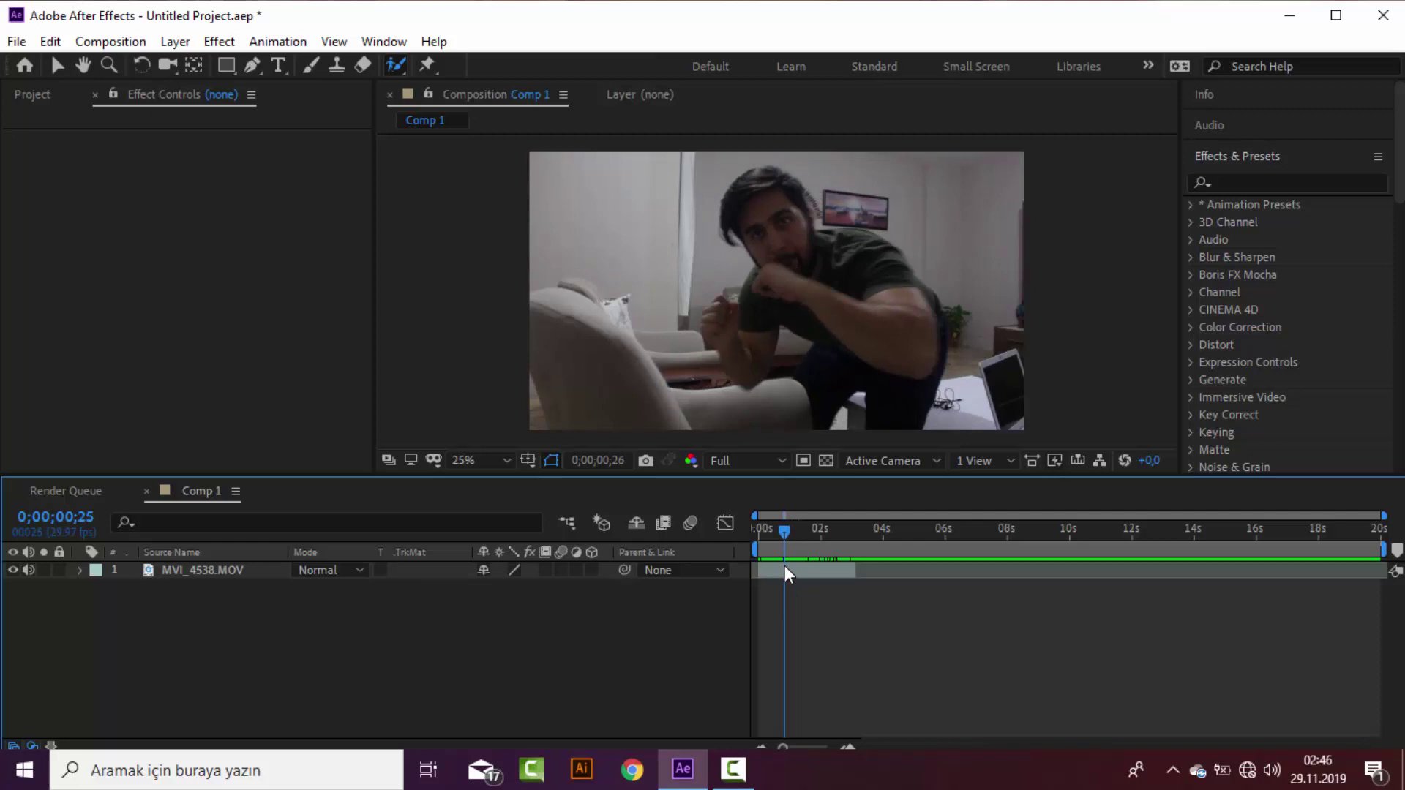
# Step: Duplicate the clip and trim the top copy to run from just before 1 second to 0;00;01;09
pyautogui.click(231, 577)
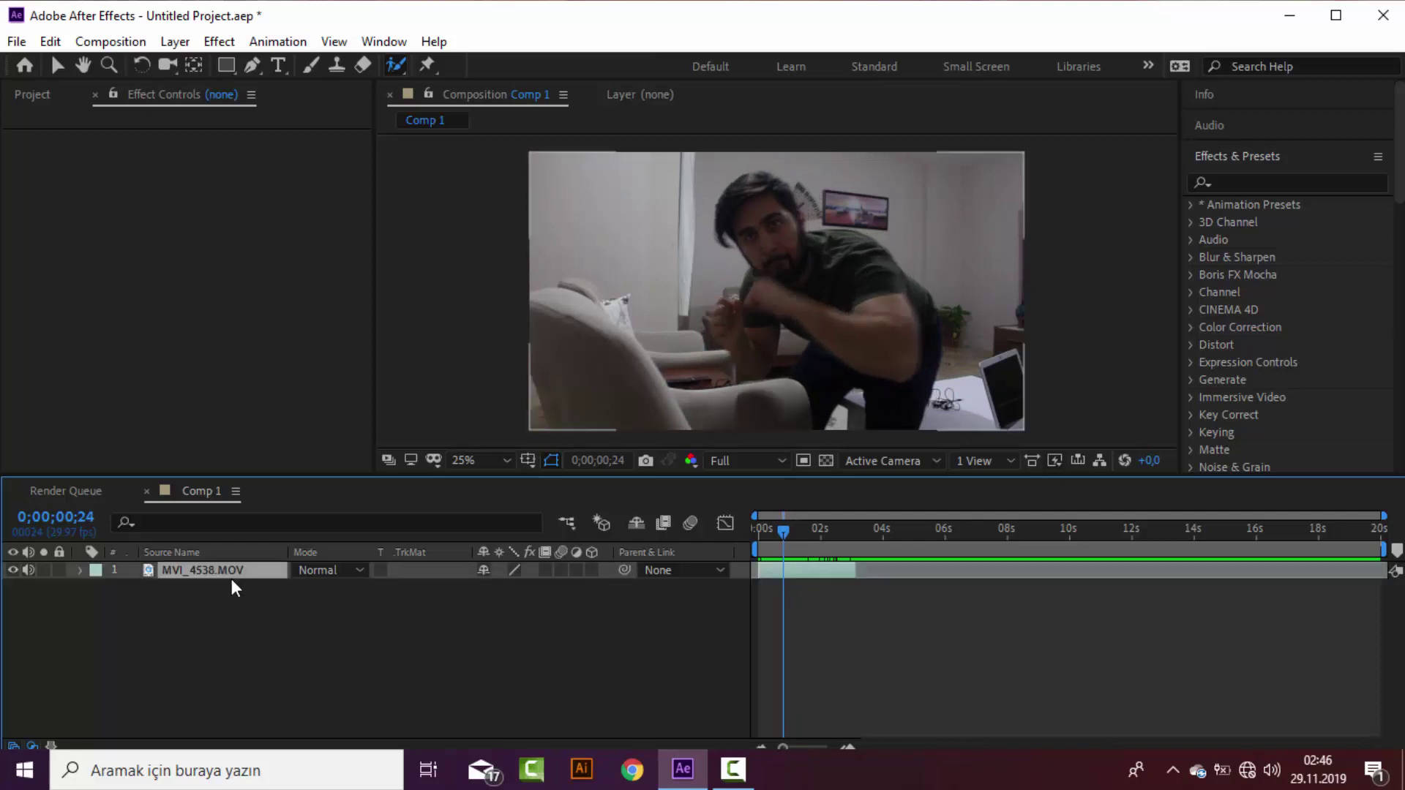
pyautogui.hotkey('ctrl', 'd')
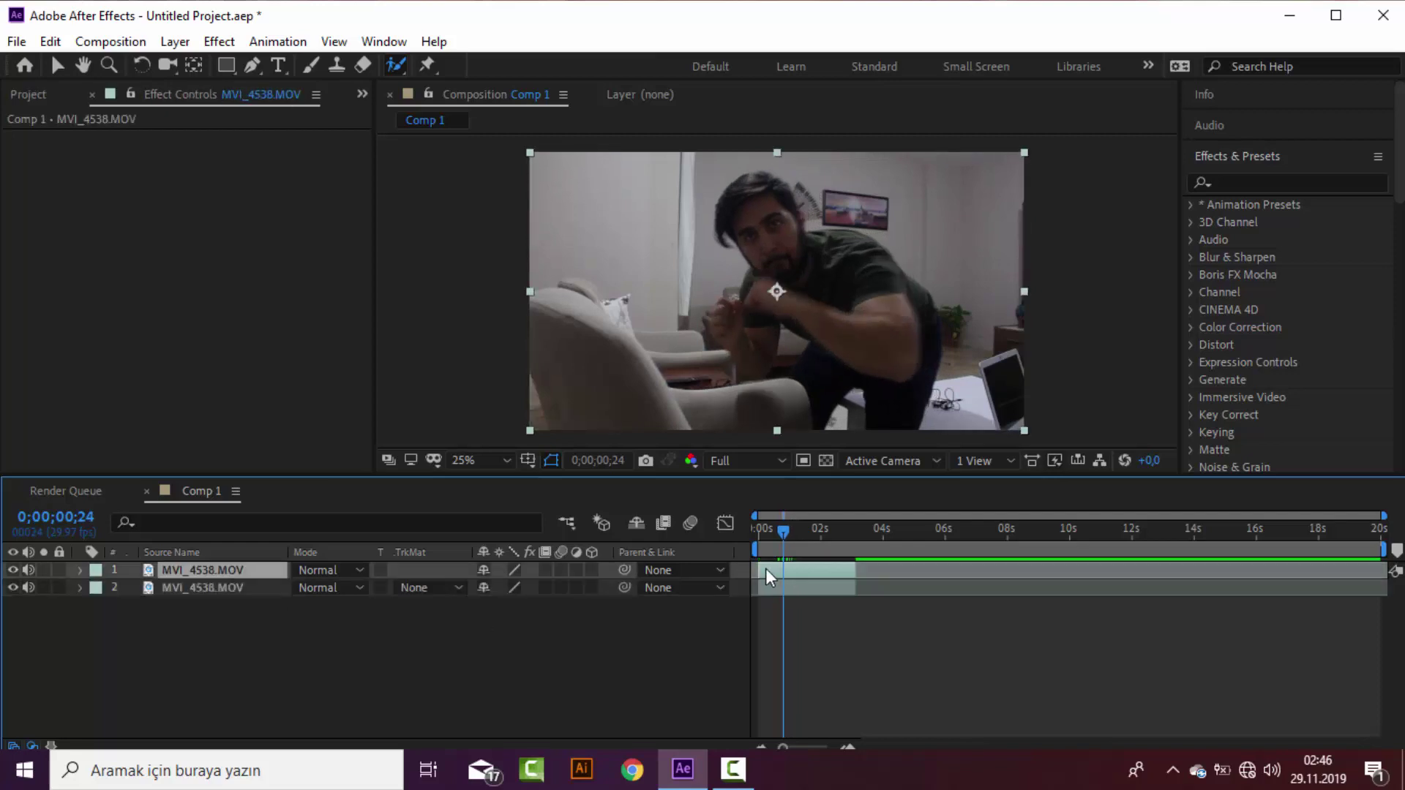
pyautogui.hotkey('alt', '[')
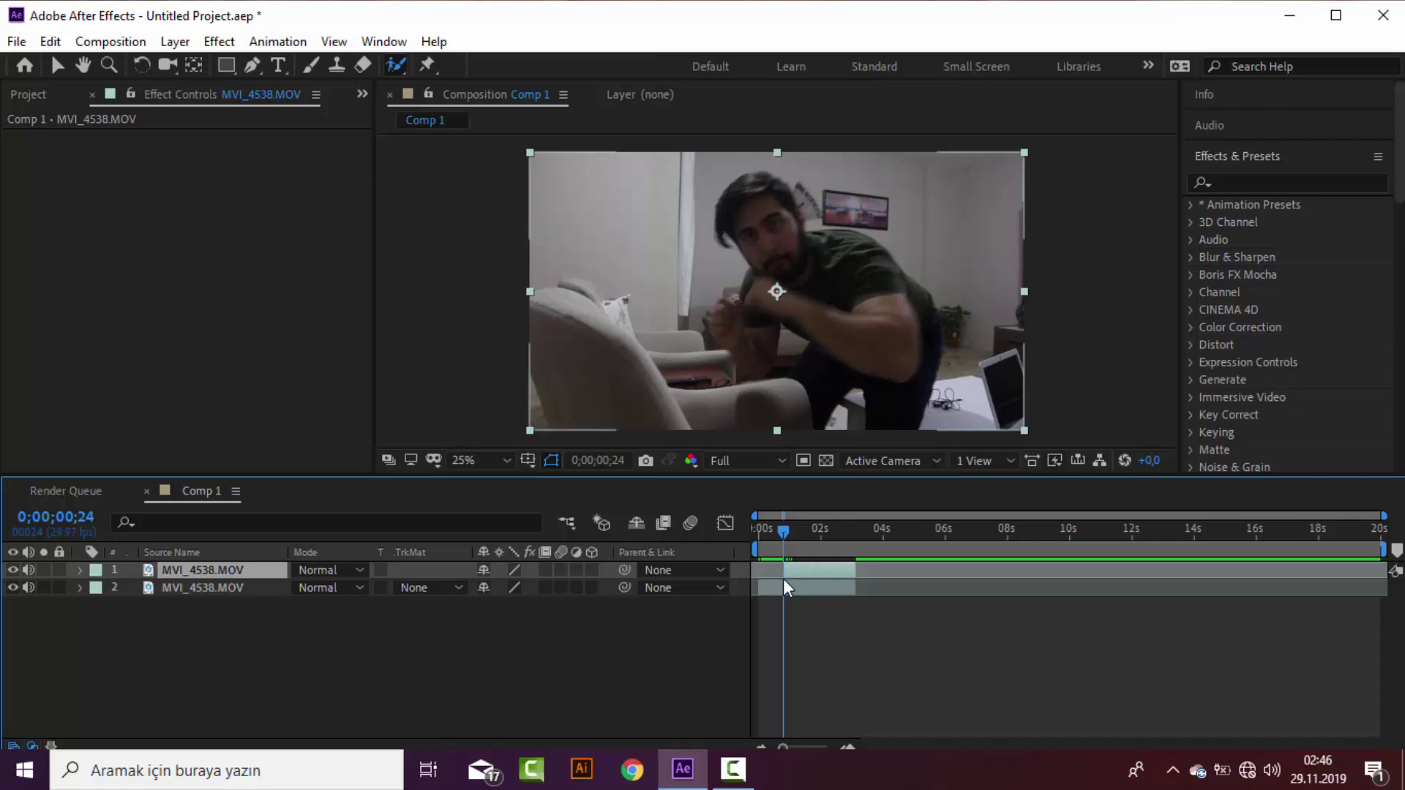
pyautogui.moveTo(783, 538); pyautogui.dragTo(796, 549)
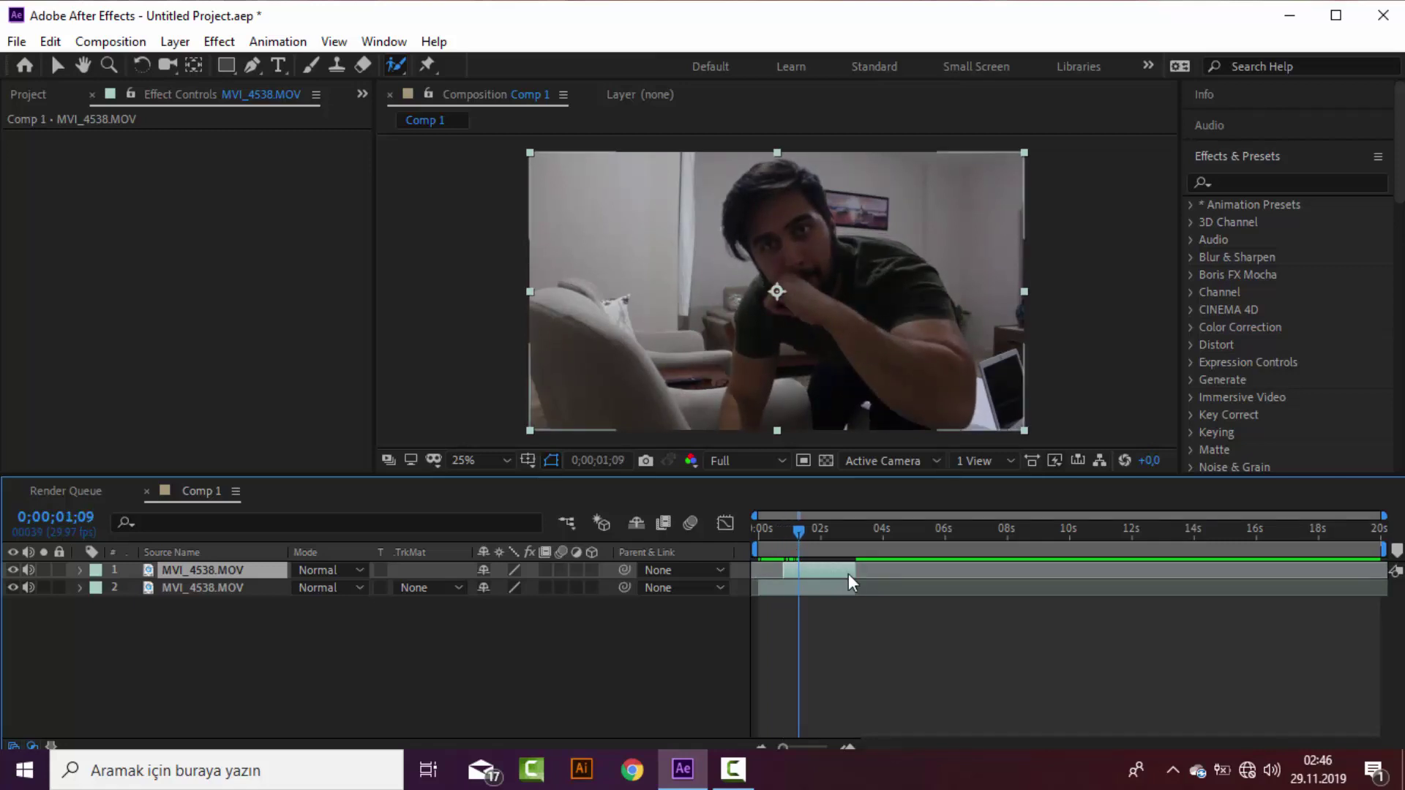
pyautogui.moveTo(849, 574); pyautogui.dragTo(789, 594)
# Step: Make two more copies, extend the top one to about 4 seconds, and select layer 2 at 0;00;00;24
pyautogui.hotkey('ctrl', 'd')
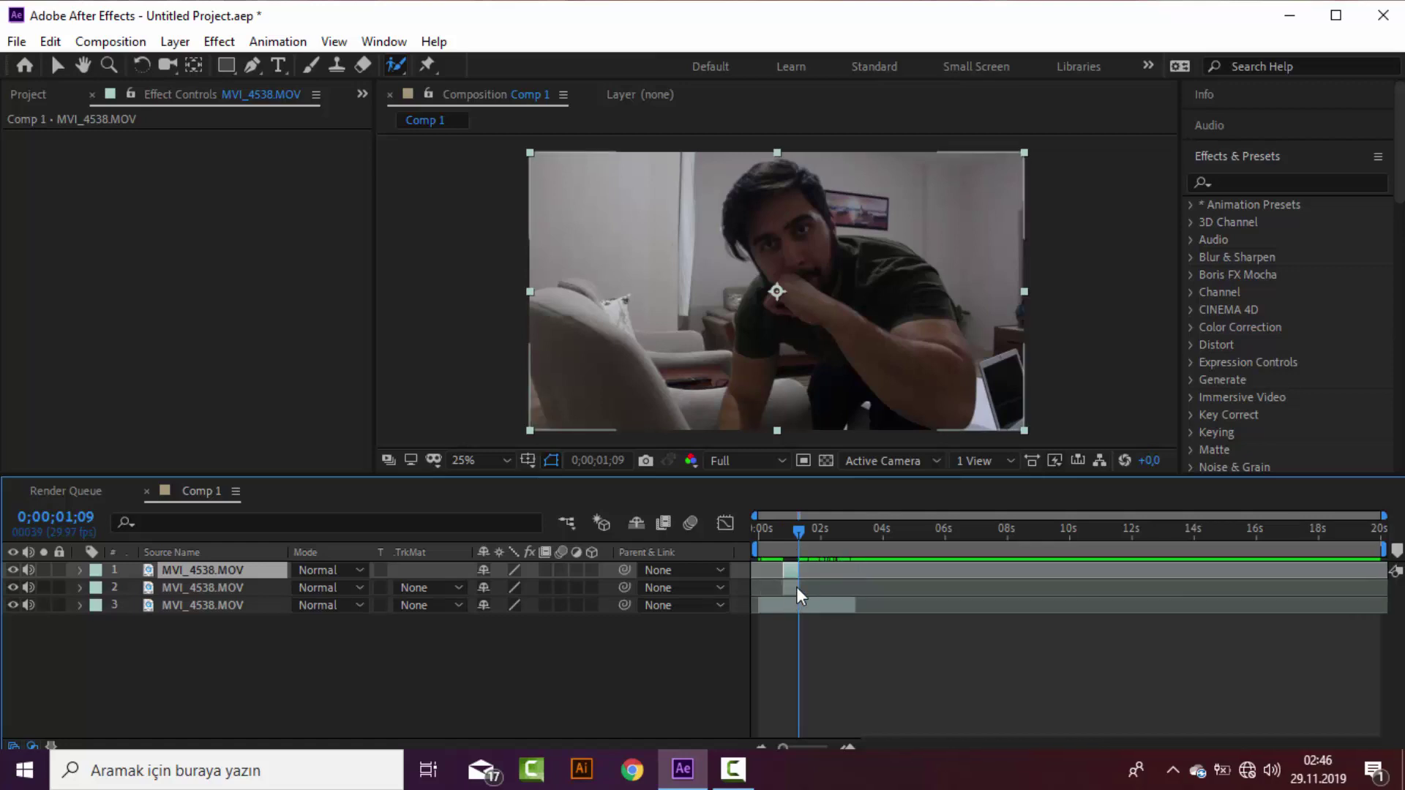
pyautogui.hotkey('ctrl', 'd')
pyautogui.moveTo(795, 569); pyautogui.dragTo(855, 570)
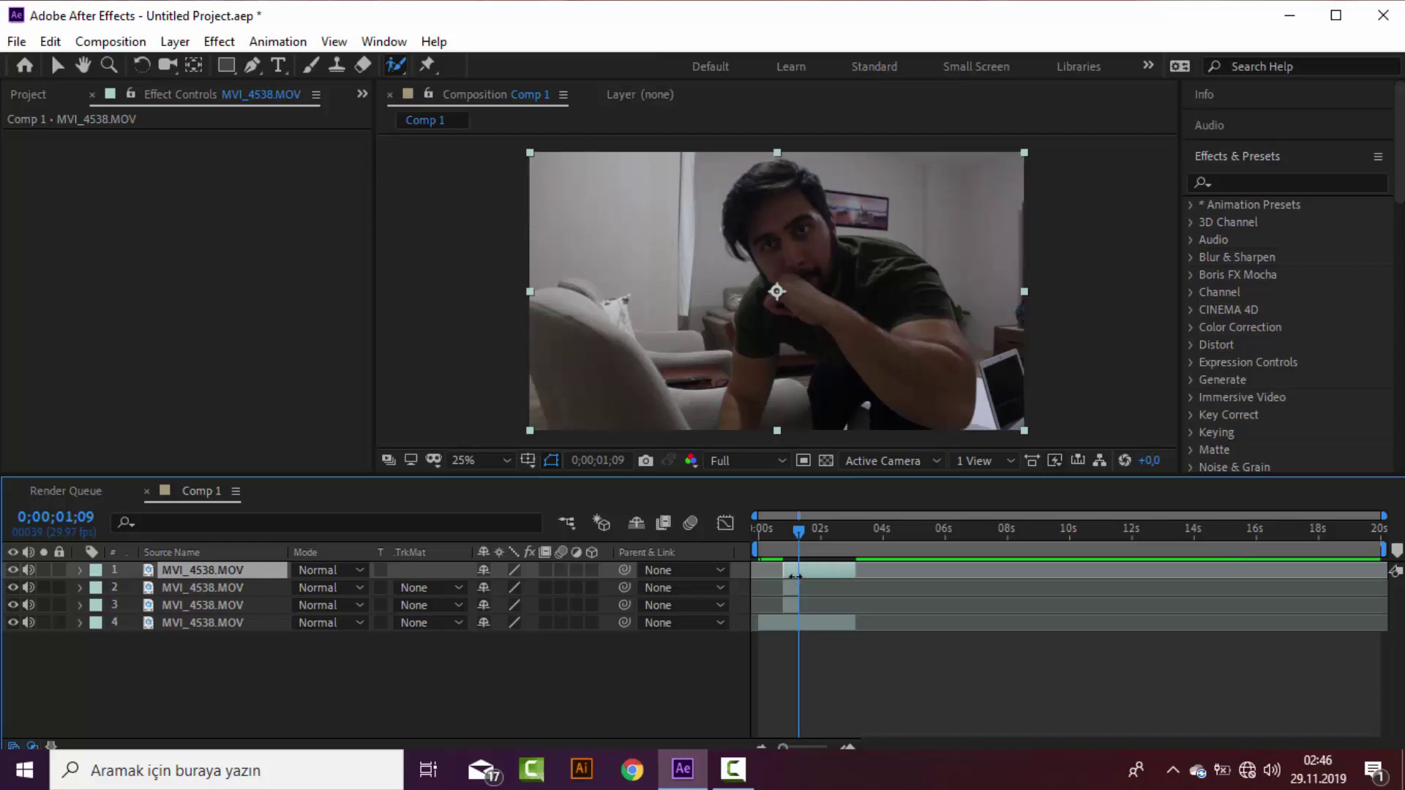
pyautogui.click(788, 587)
pyautogui.moveTo(796, 542); pyautogui.dragTo(792, 543)
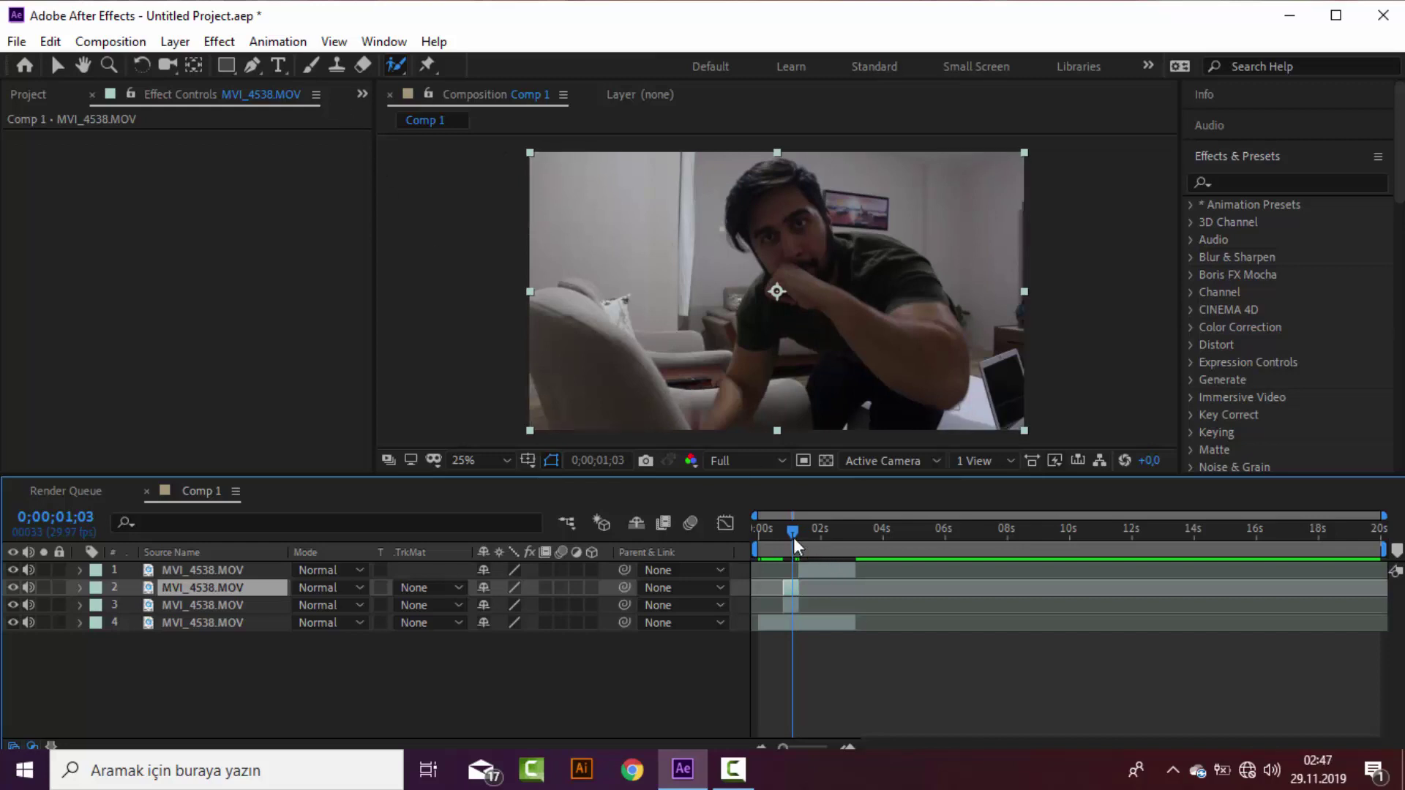
pyautogui.moveTo(792, 534); pyautogui.dragTo(783, 535)
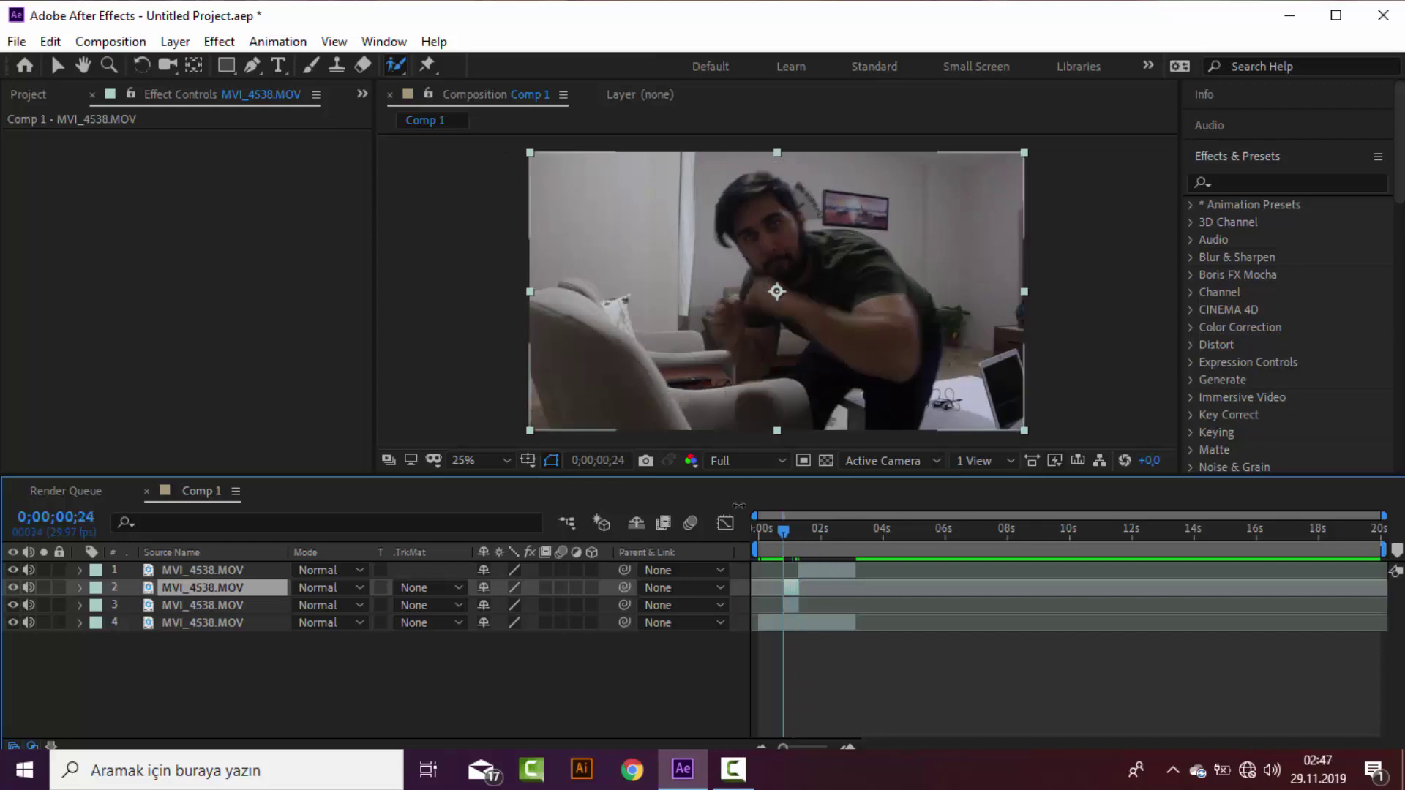
pyautogui.click(393, 63)
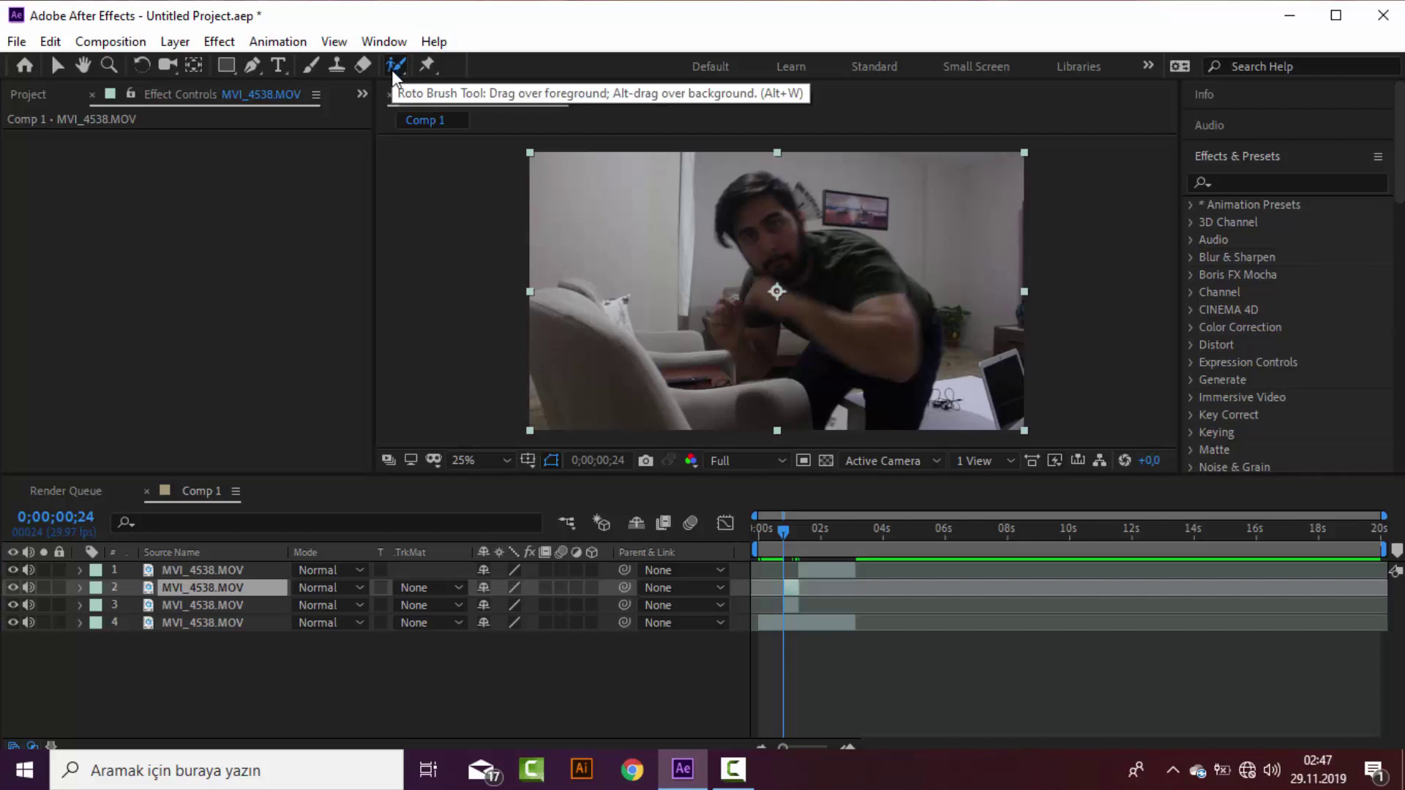
# Step: In layer 2's Layer panel, paint Roto Brush strokes isolating the man from the room at 0;00;00;24
pyautogui.doubleClick(197, 589)
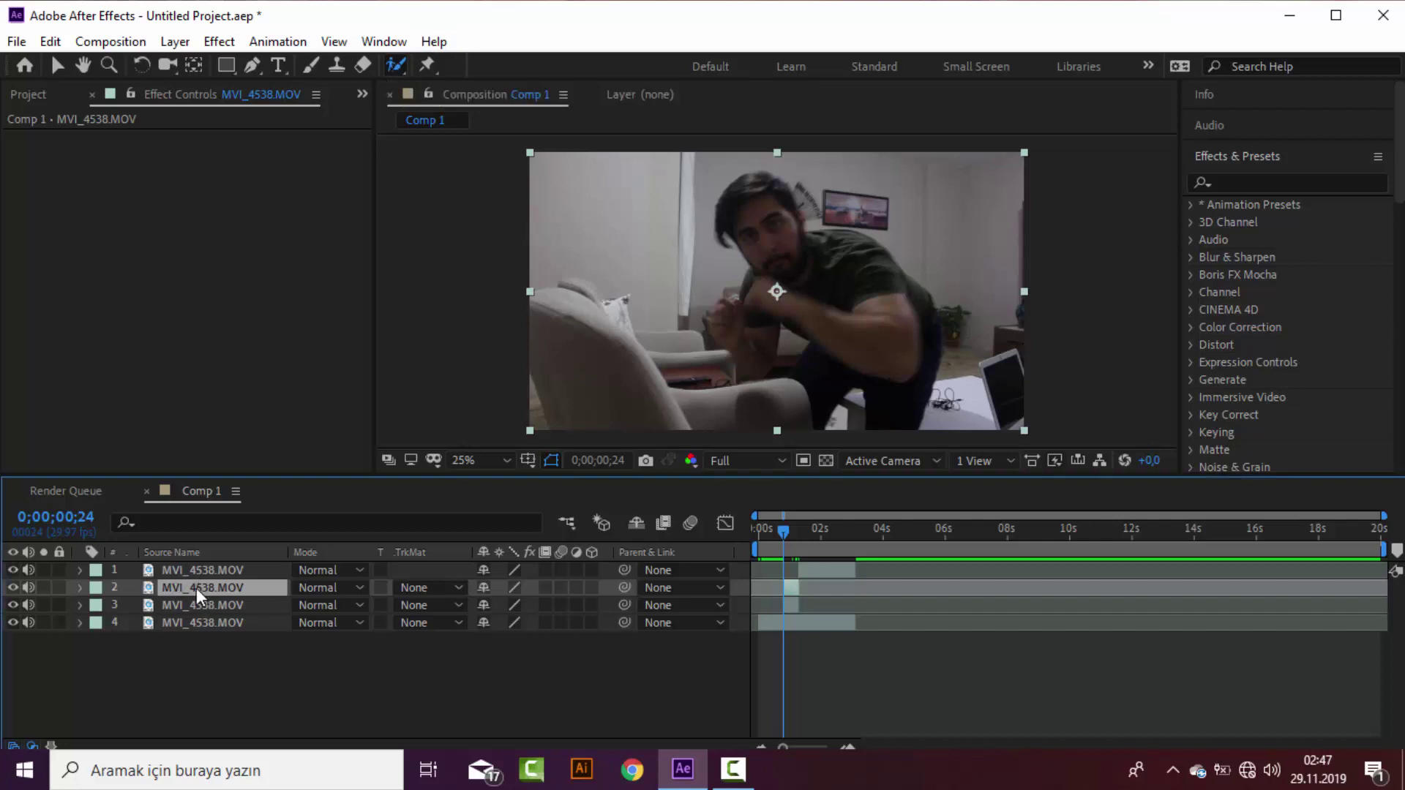
pyautogui.moveTo(731, 174)
pyautogui.mouseDown()
pyautogui.moveTo(815, 211)
pyautogui.moveTo(817, 341)
pyautogui.moveTo(731, 277)
pyautogui.mouseUp()
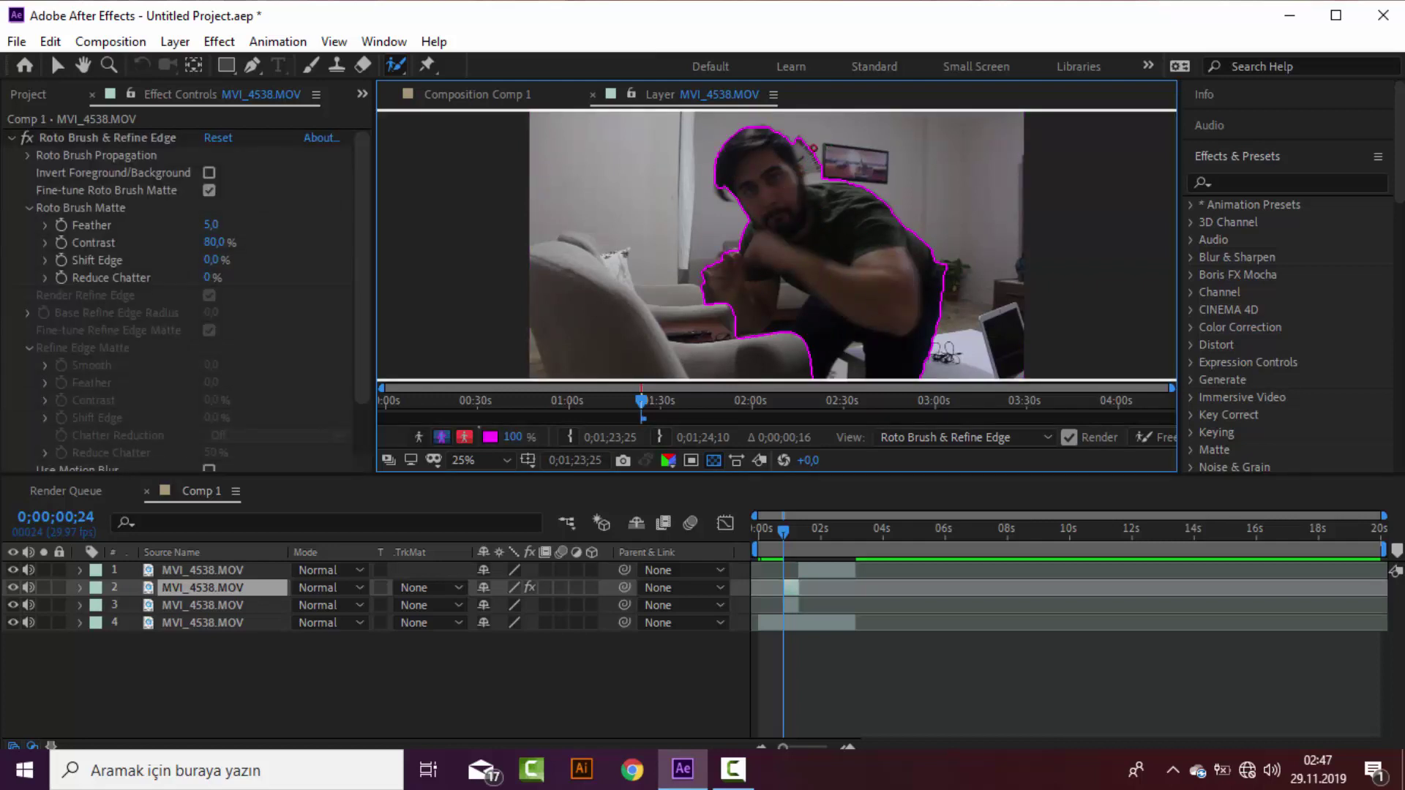
pyautogui.keyDown('alt'); pyautogui.moveTo(794, 139); pyautogui.dragTo(819, 174); pyautogui.keyUp('alt')
pyautogui.keyDown('alt'); pyautogui.moveTo(946, 267); pyautogui.dragTo(949, 282); pyautogui.keyUp('alt')
pyautogui.moveTo(727, 318); pyautogui.dragTo(699, 293)
pyautogui.moveTo(788, 301); pyautogui.dragTo(786, 326)
pyautogui.moveTo(849, 350); pyautogui.dragTo(846, 376)
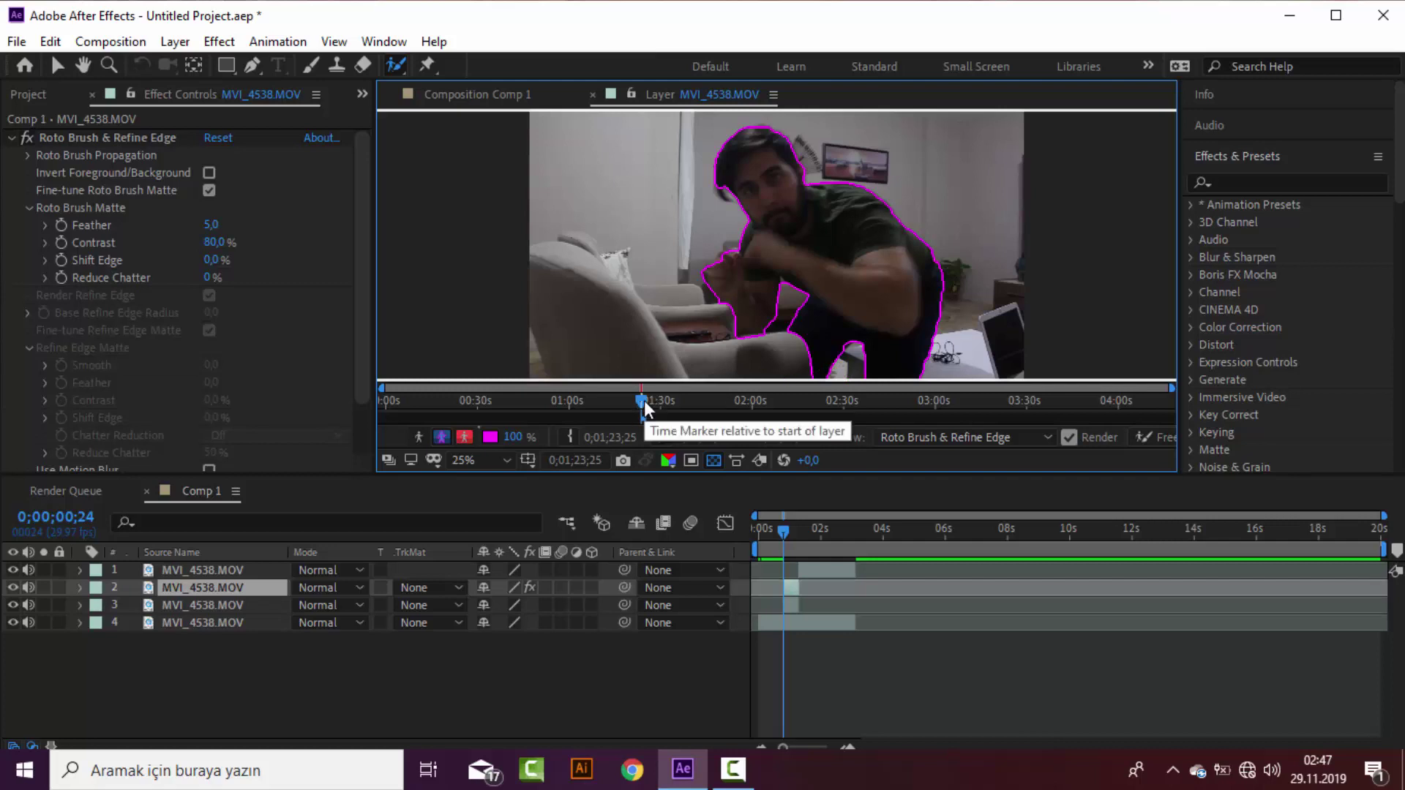
# Step: Propagate the roto matte forward frame by frame, fixing the arm and couch edge with extra strokes
pyautogui.press('pagedown')
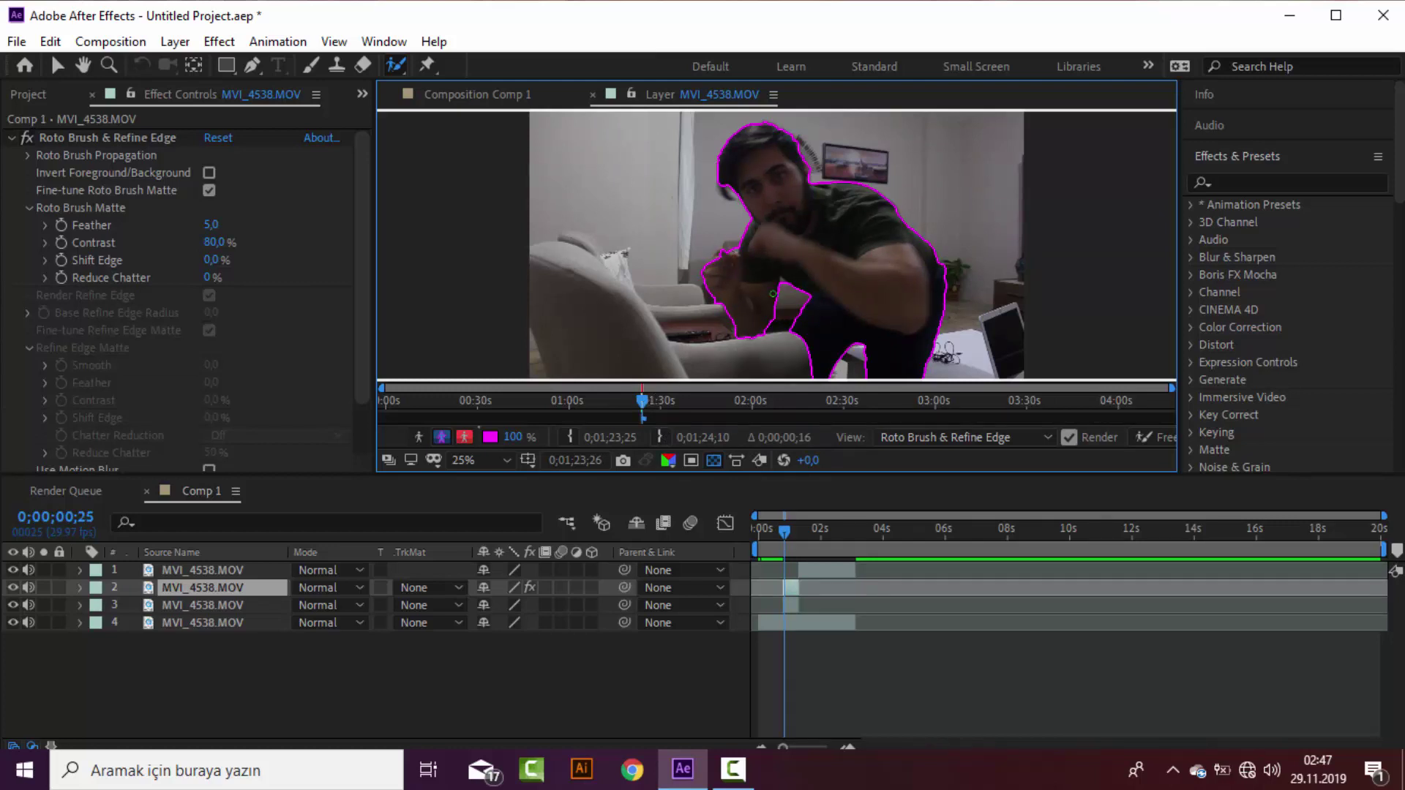
pyautogui.press('pagedown')
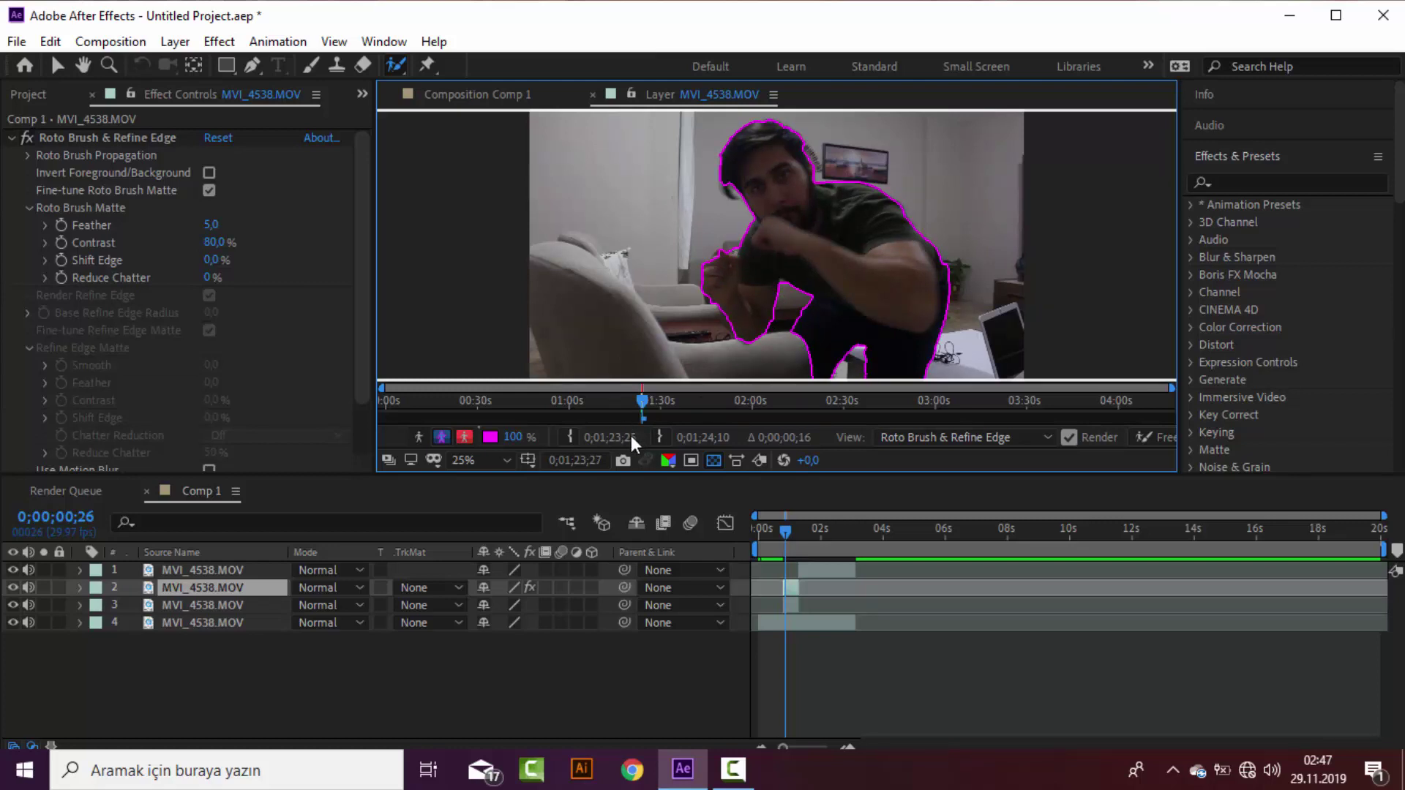
pyautogui.press('pagedown')
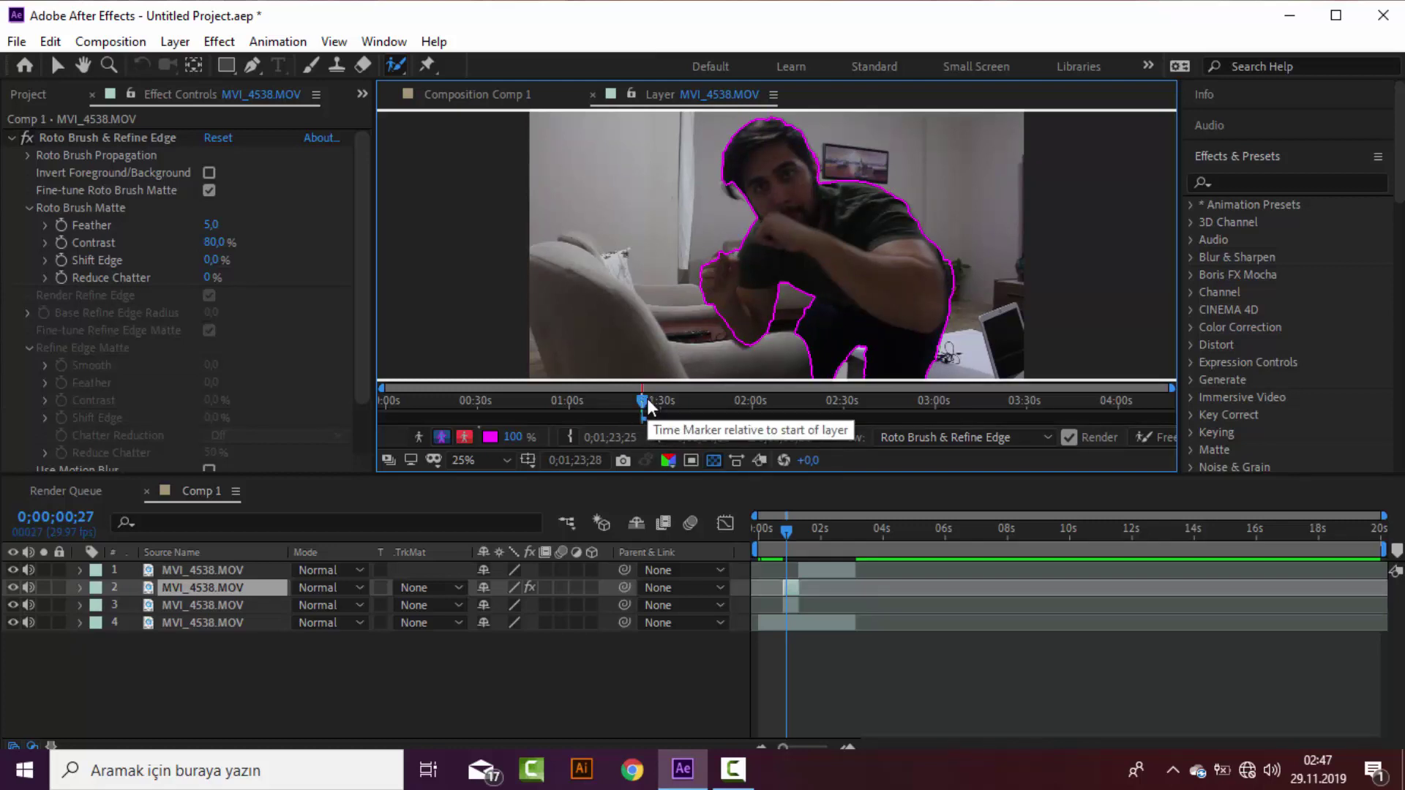
pyautogui.press('pagedown')
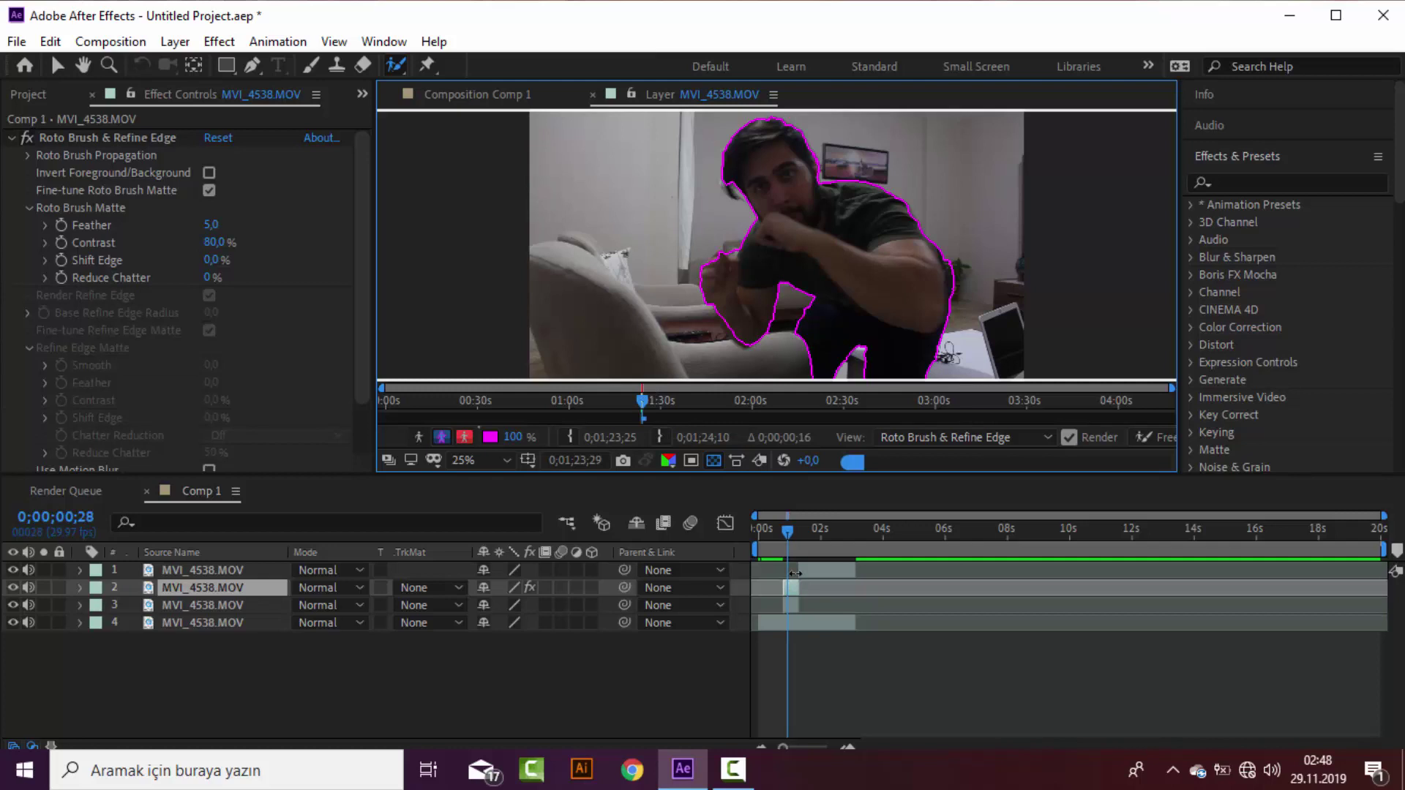
pyautogui.moveTo(719, 298); pyautogui.dragTo(744, 346)
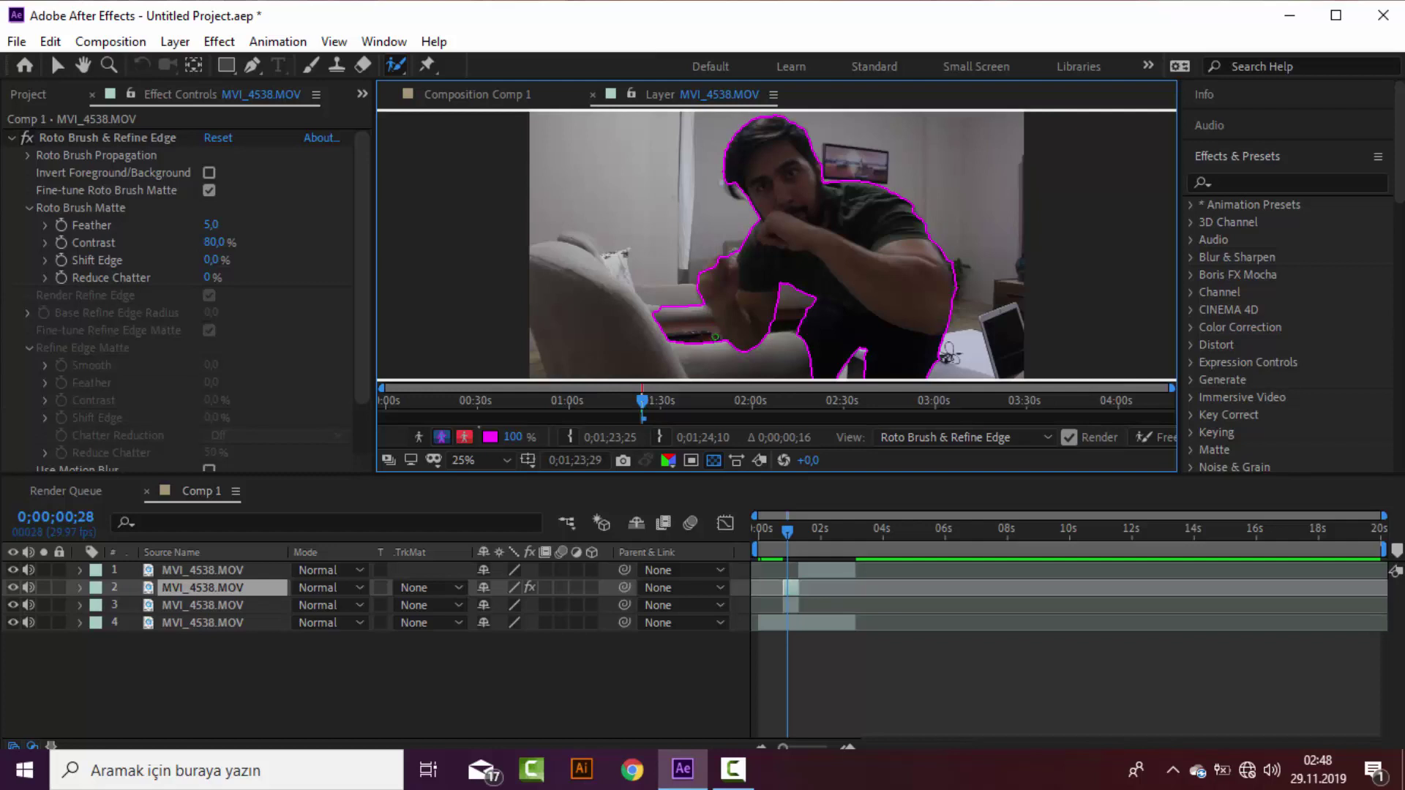
pyautogui.moveTo(686, 307); pyautogui.dragTo(706, 324)
pyautogui.press('pagedown')
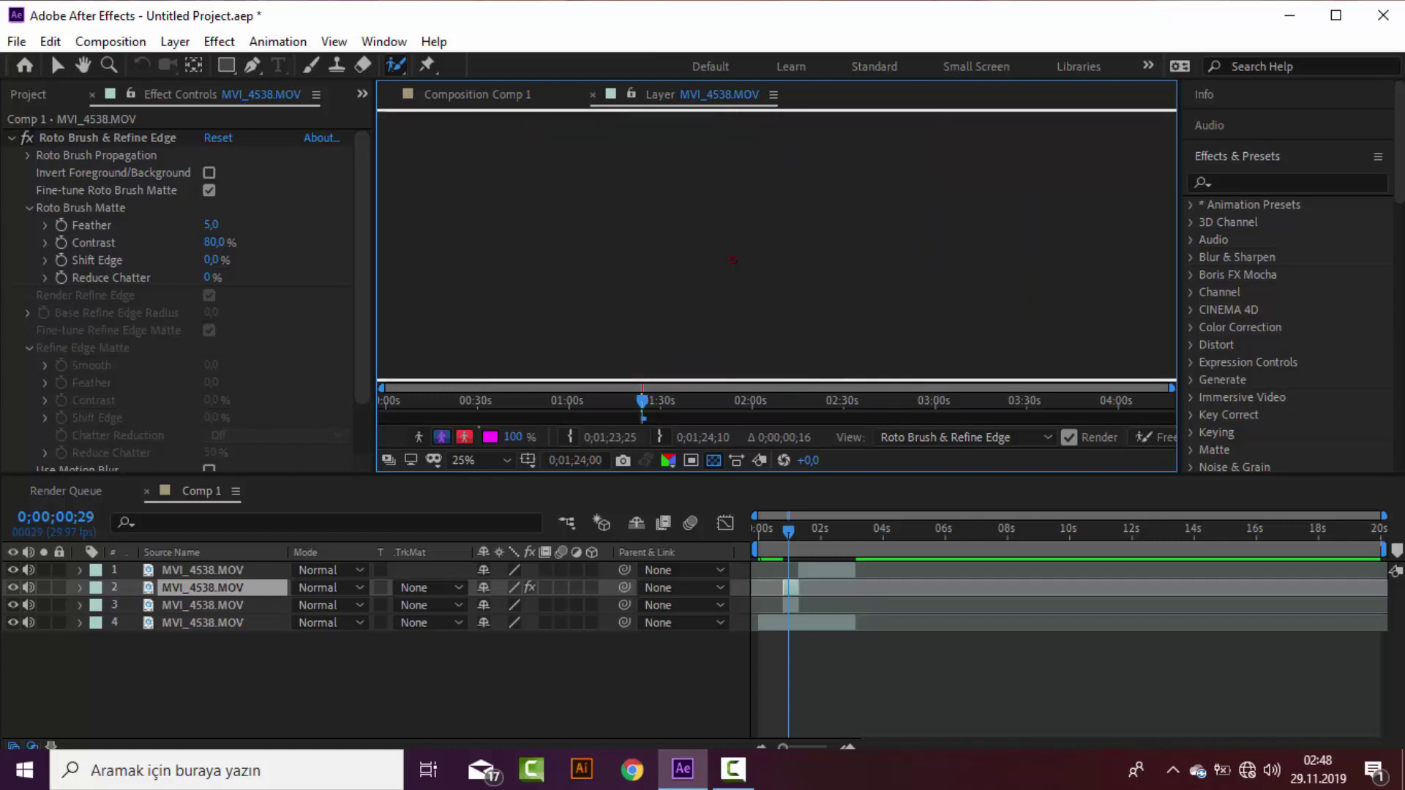
# Step: Advance two more frames so the matte reaches 0;00;01;01
pyautogui.press('pagedown')
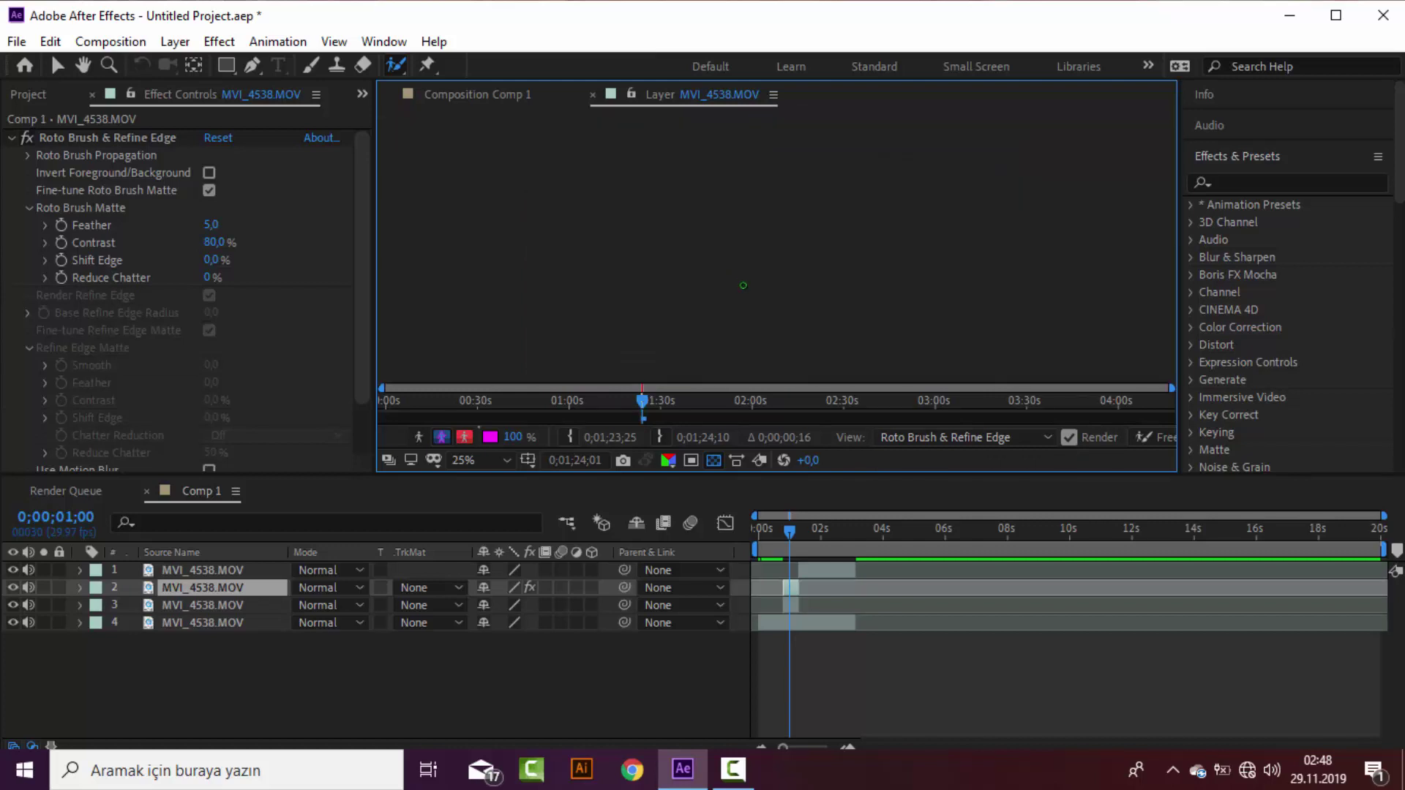
pyautogui.press('pagedown')
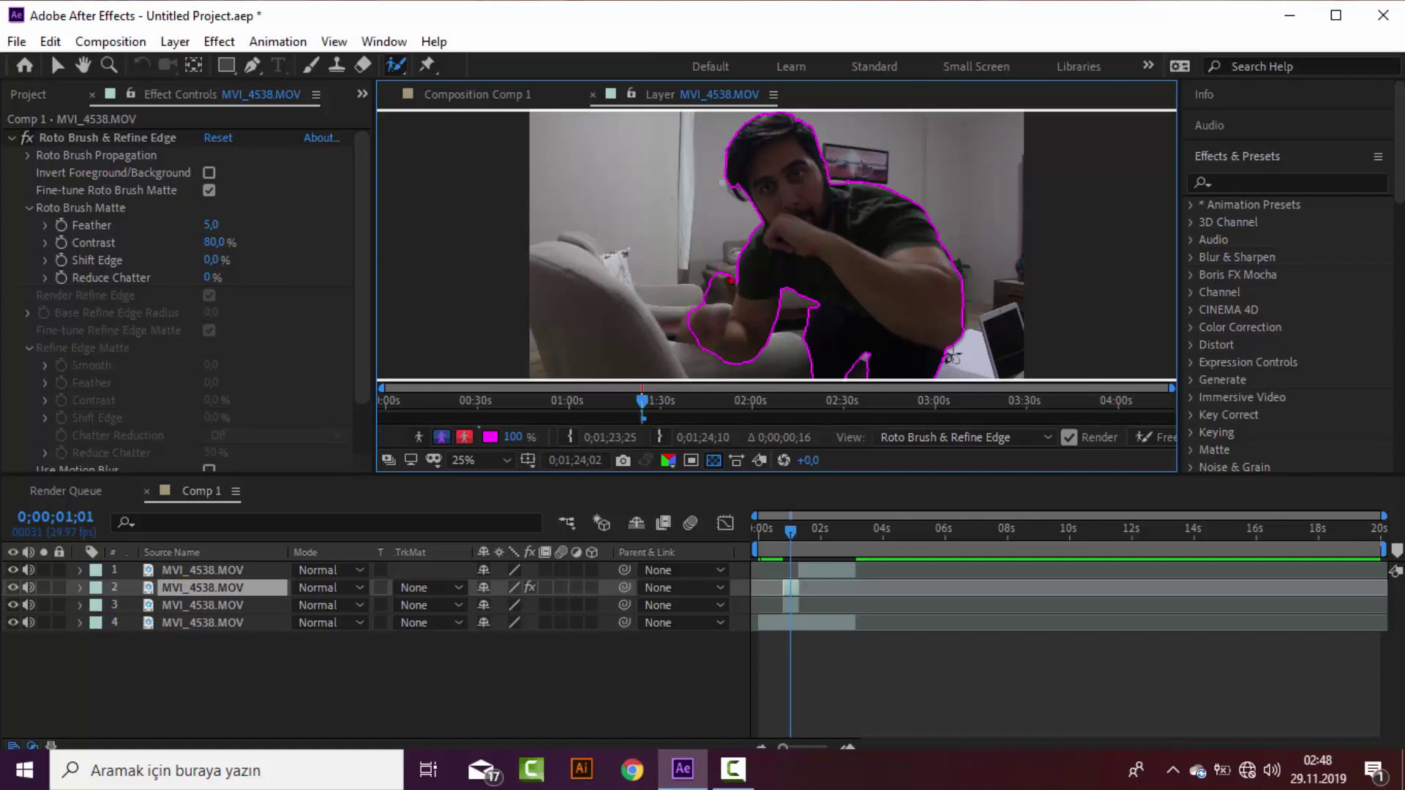
# Step: Correct the matte around the man's left arm while stepping forward a few frames
pyautogui.moveTo(731, 284)
pyautogui.mouseDown()
pyautogui.moveTo(707, 292)
pyautogui.moveTo(719, 297)
pyautogui.mouseUp()
pyautogui.press('pagedown')
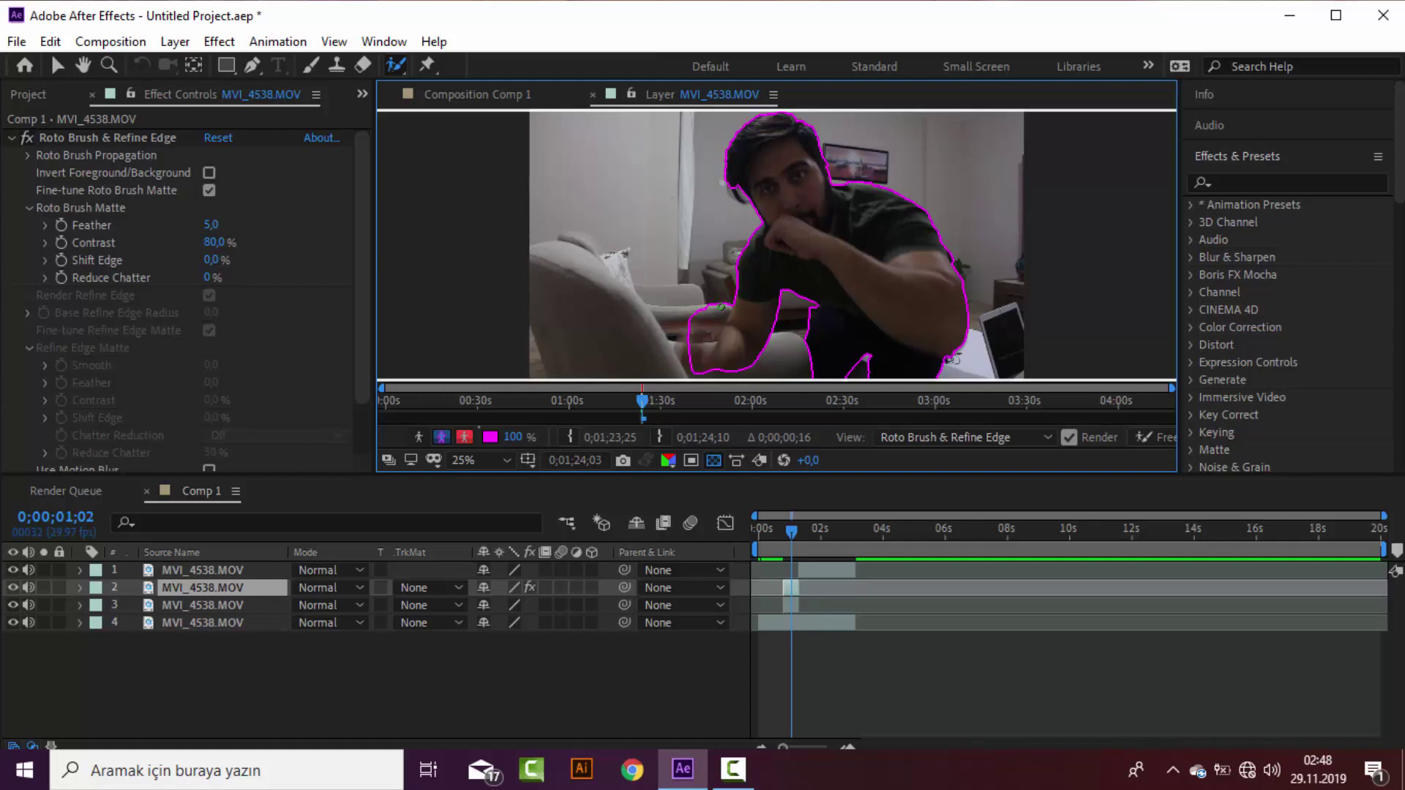
pyautogui.moveTo(721, 308)
pyautogui.mouseDown()
pyautogui.moveTo(687, 322)
pyautogui.moveTo(684, 357)
pyautogui.mouseUp()
pyautogui.press('pagedown')
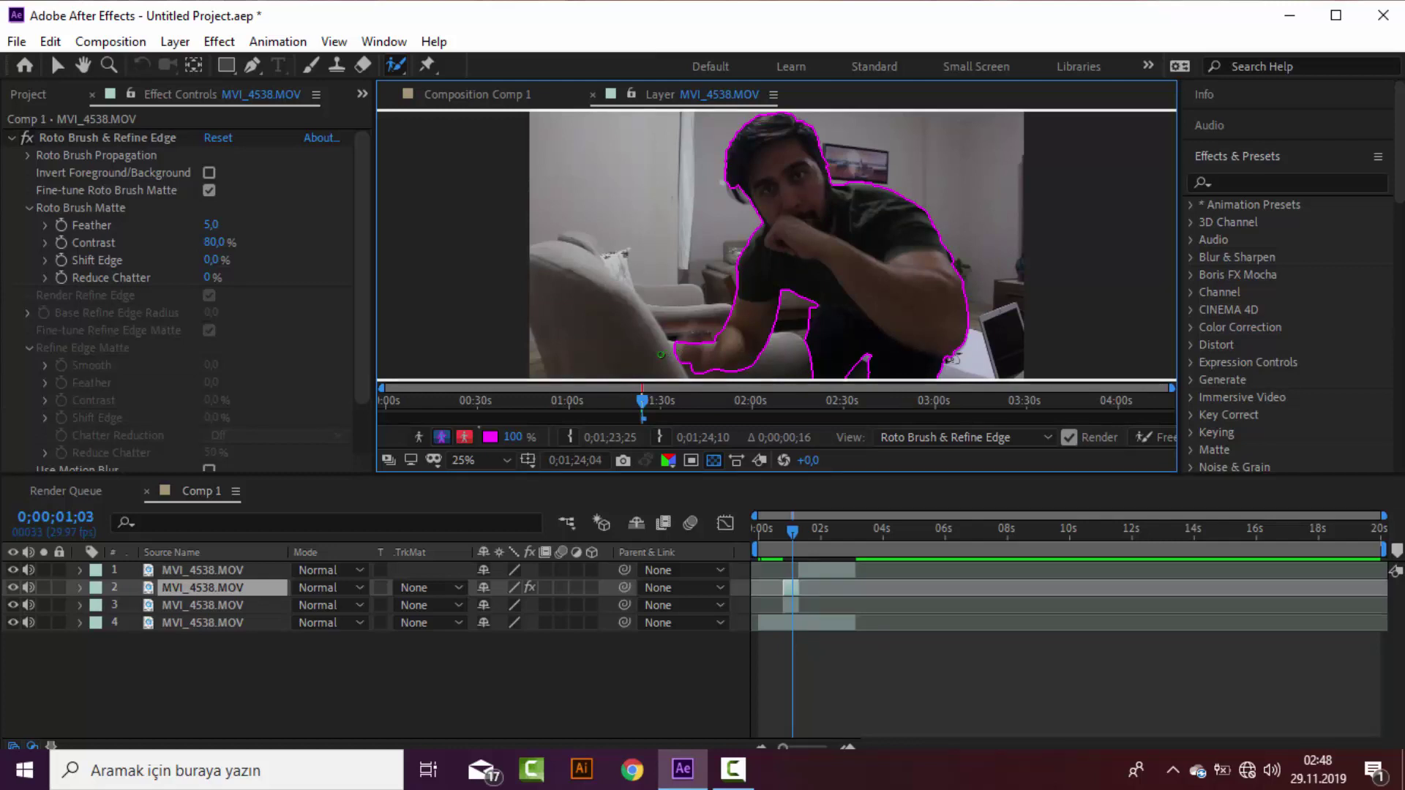
pyautogui.press('pagedown')
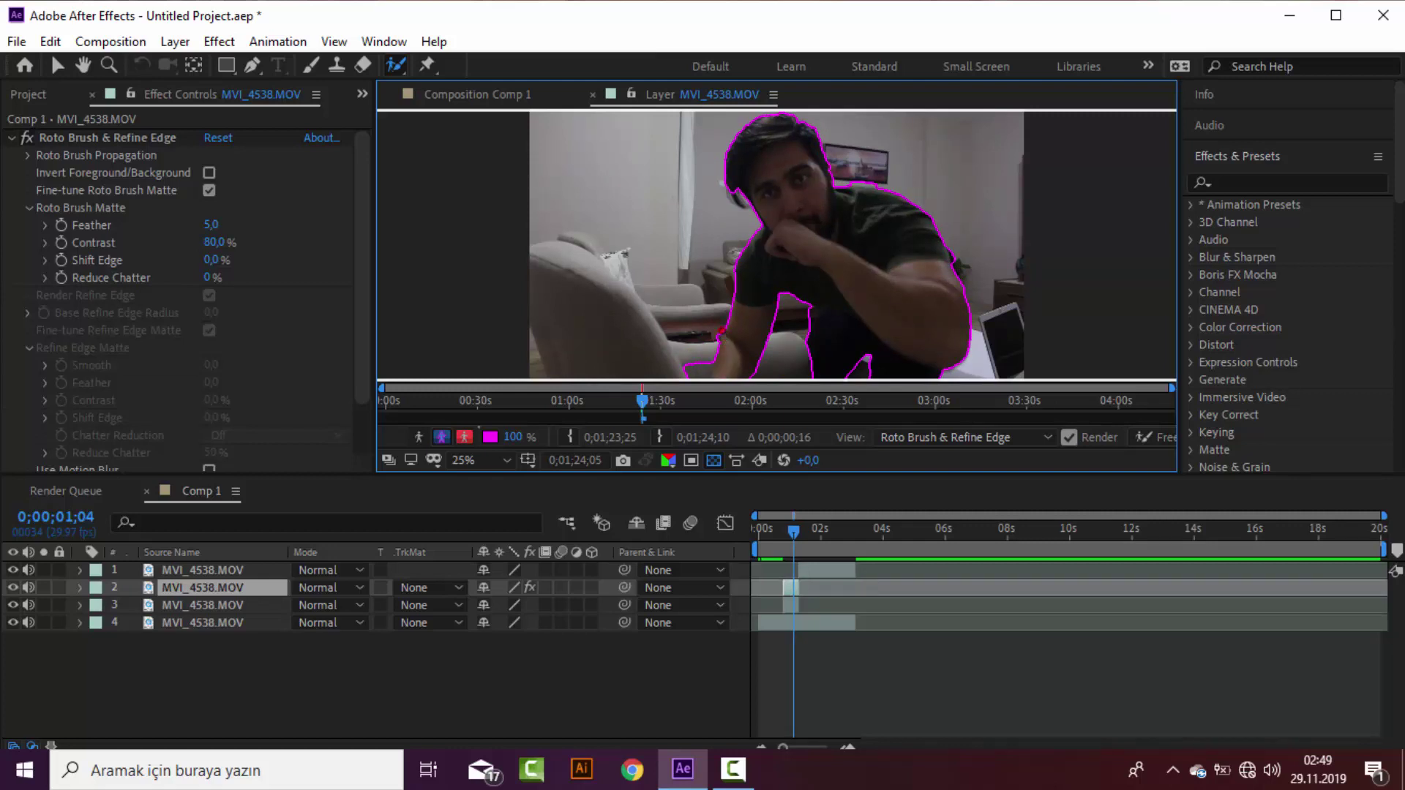
# Step: Clean up the matte by the arm, shoulder and chair, then propagate it through 0;00;01;10
pyautogui.moveTo(718, 333); pyautogui.dragTo(709, 345)
pyautogui.moveTo(850, 182); pyautogui.dragTo(880, 183)
pyautogui.keyDown('alt'); pyautogui.moveTo(680, 344); pyautogui.dragTo(703, 361); pyautogui.keyUp('alt')
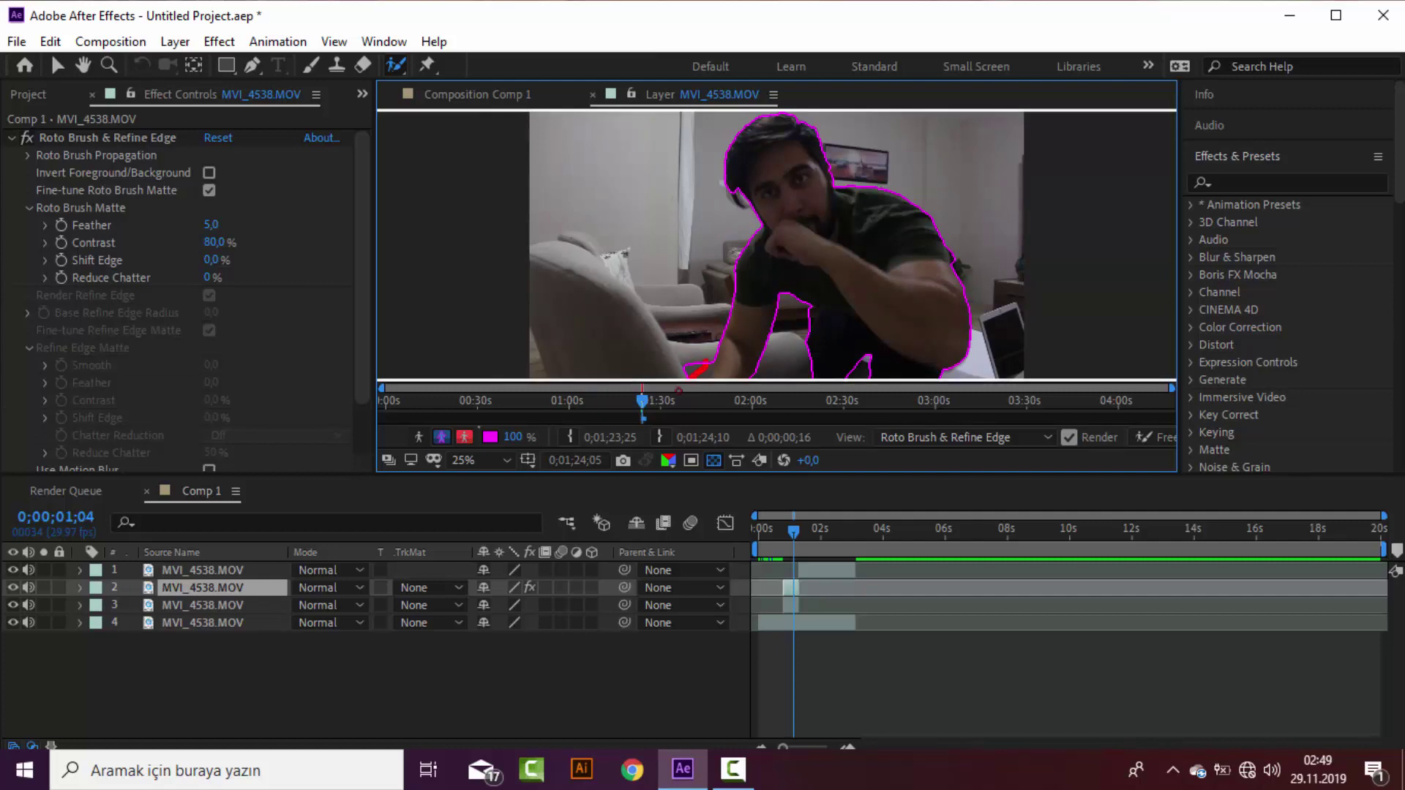
pyautogui.keyDown('alt'); pyautogui.moveTo(699, 349); pyautogui.dragTo(676, 375); pyautogui.keyUp('alt')
pyautogui.press('pagedown')
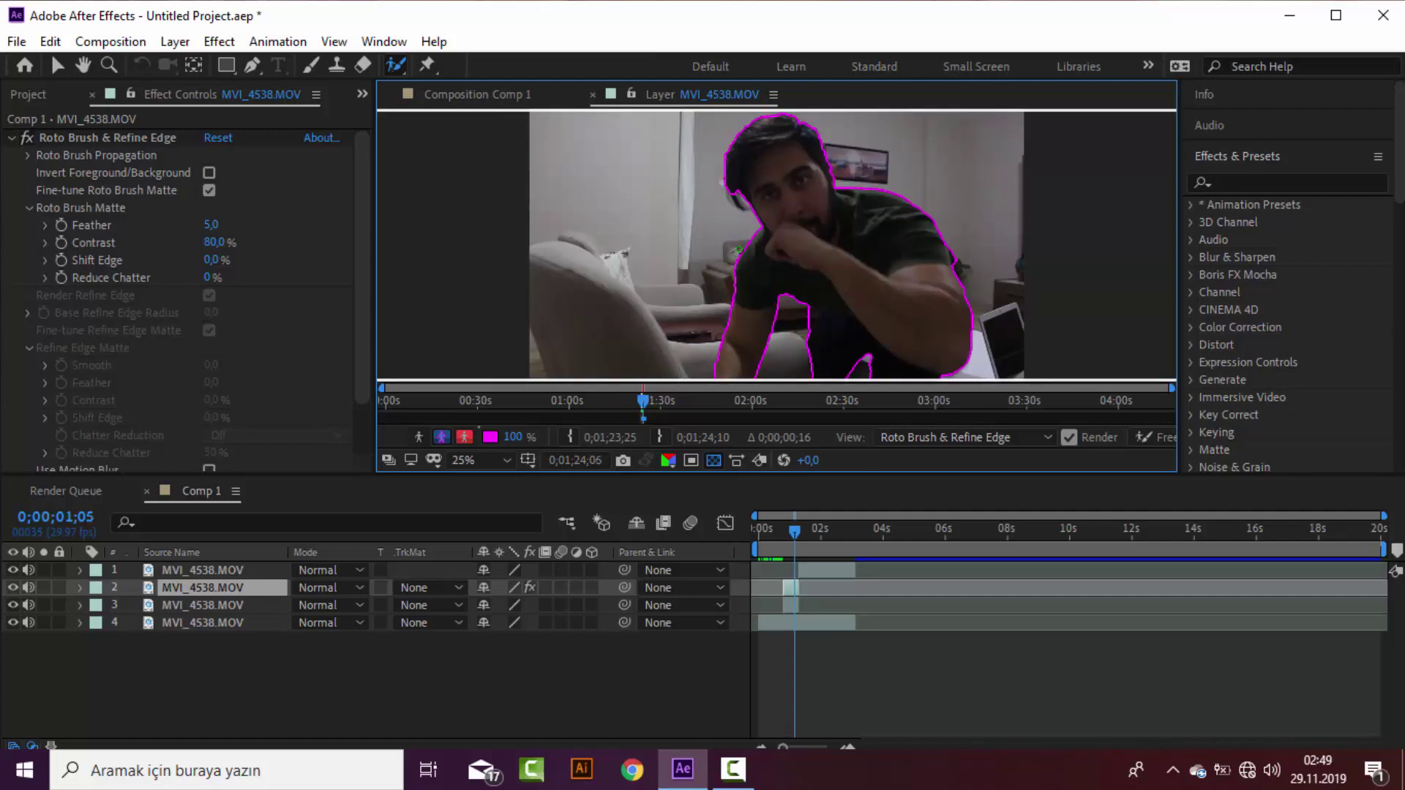
pyautogui.press('pagedown')
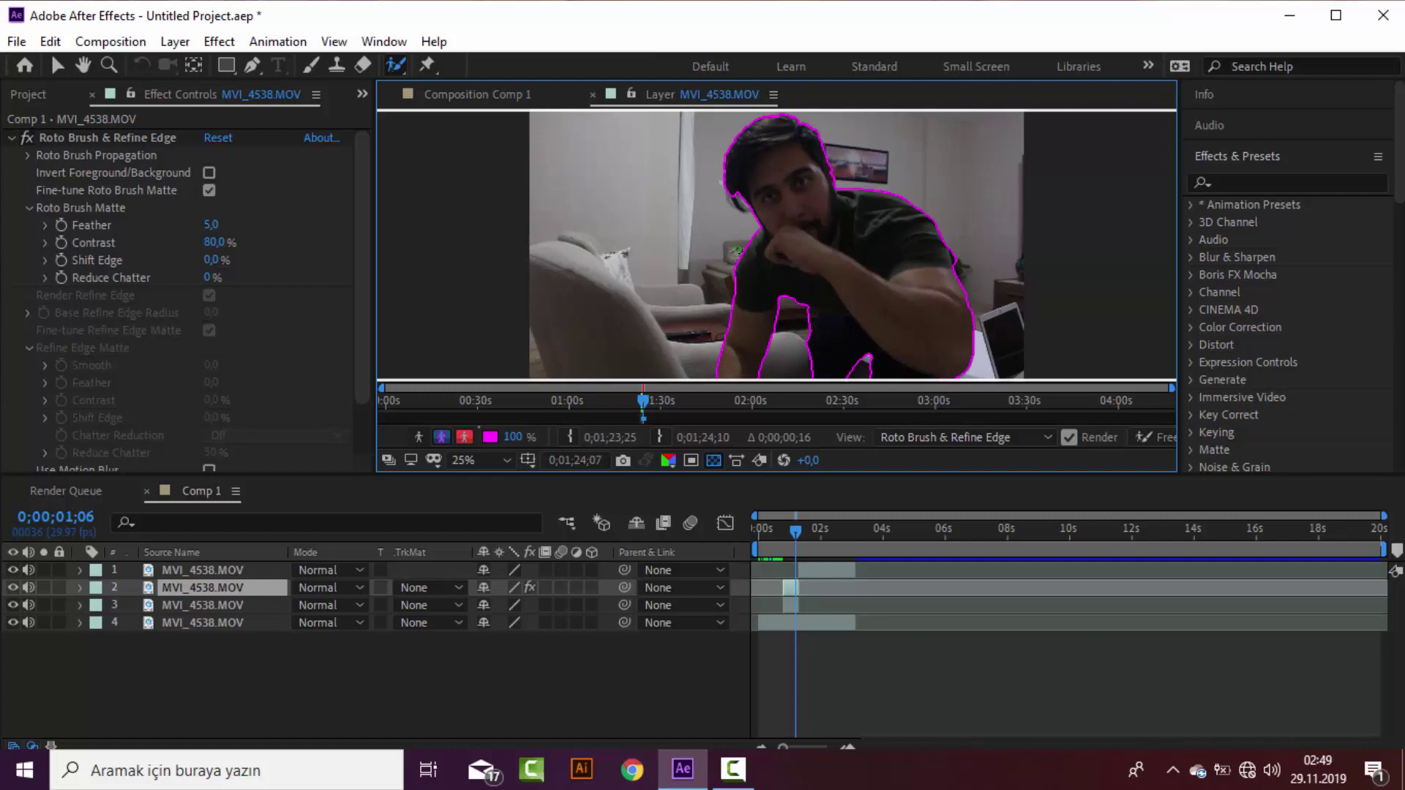
pyautogui.press('pagedown')
pyautogui.press('pagedown')
pyautogui.press('pagedown')
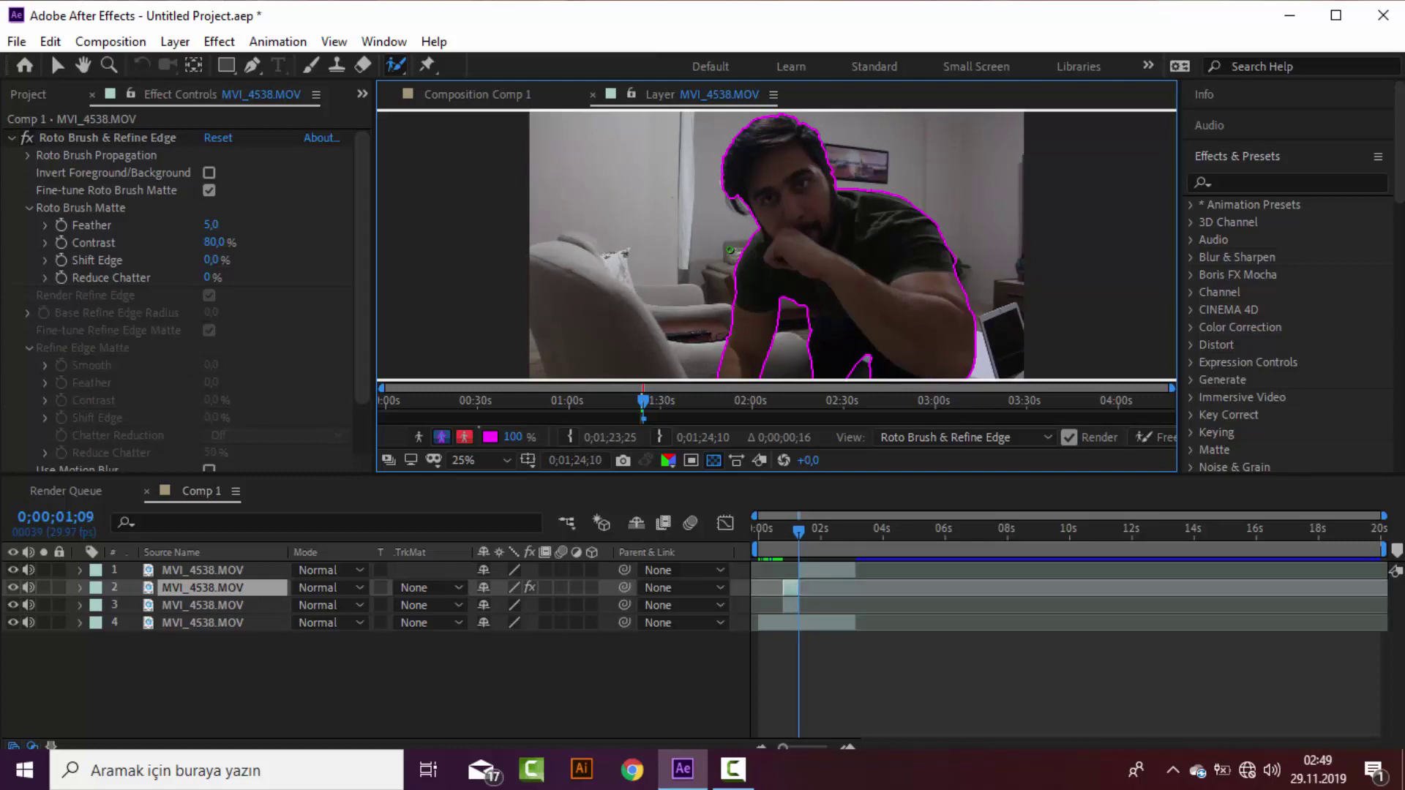
pyautogui.press('pagedown')
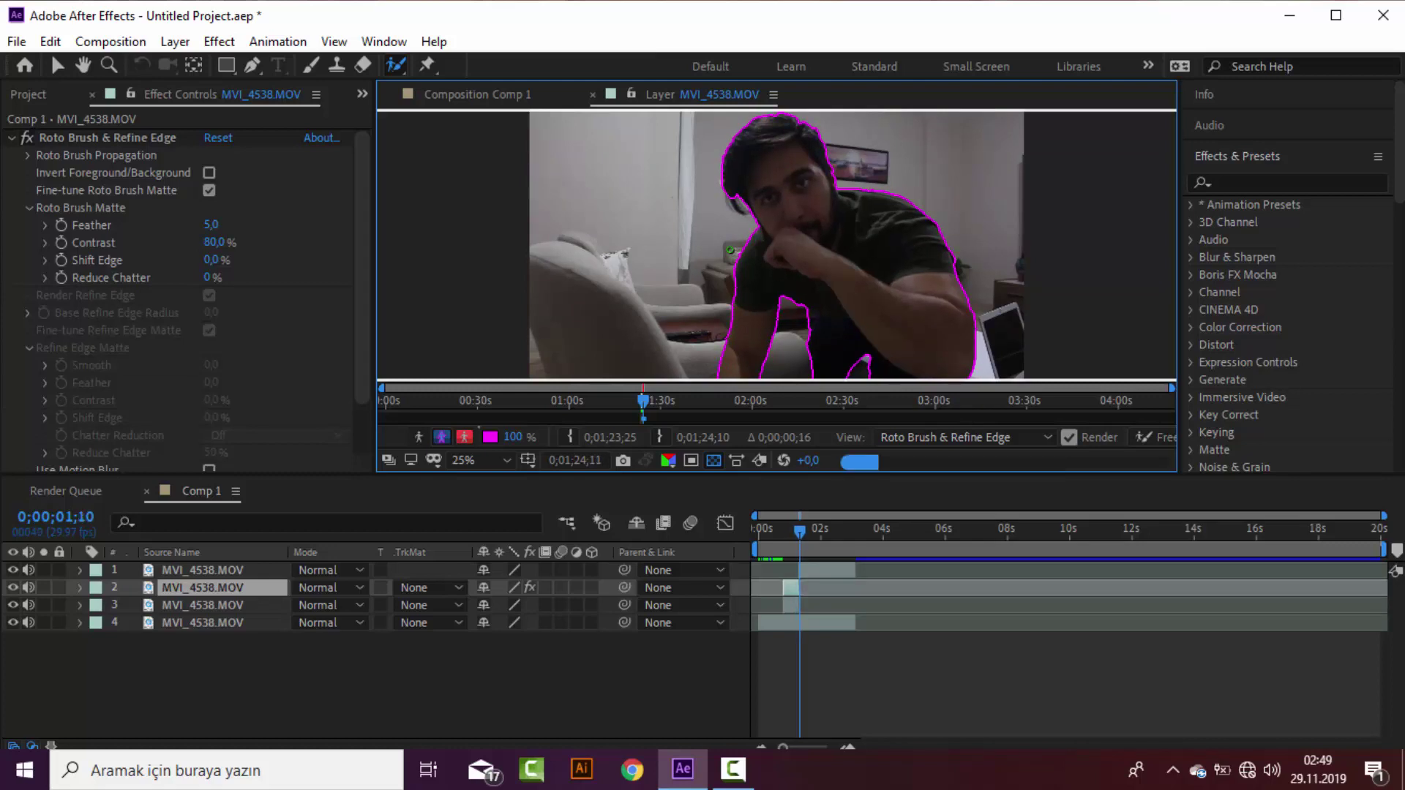
pyautogui.press('pagedown')
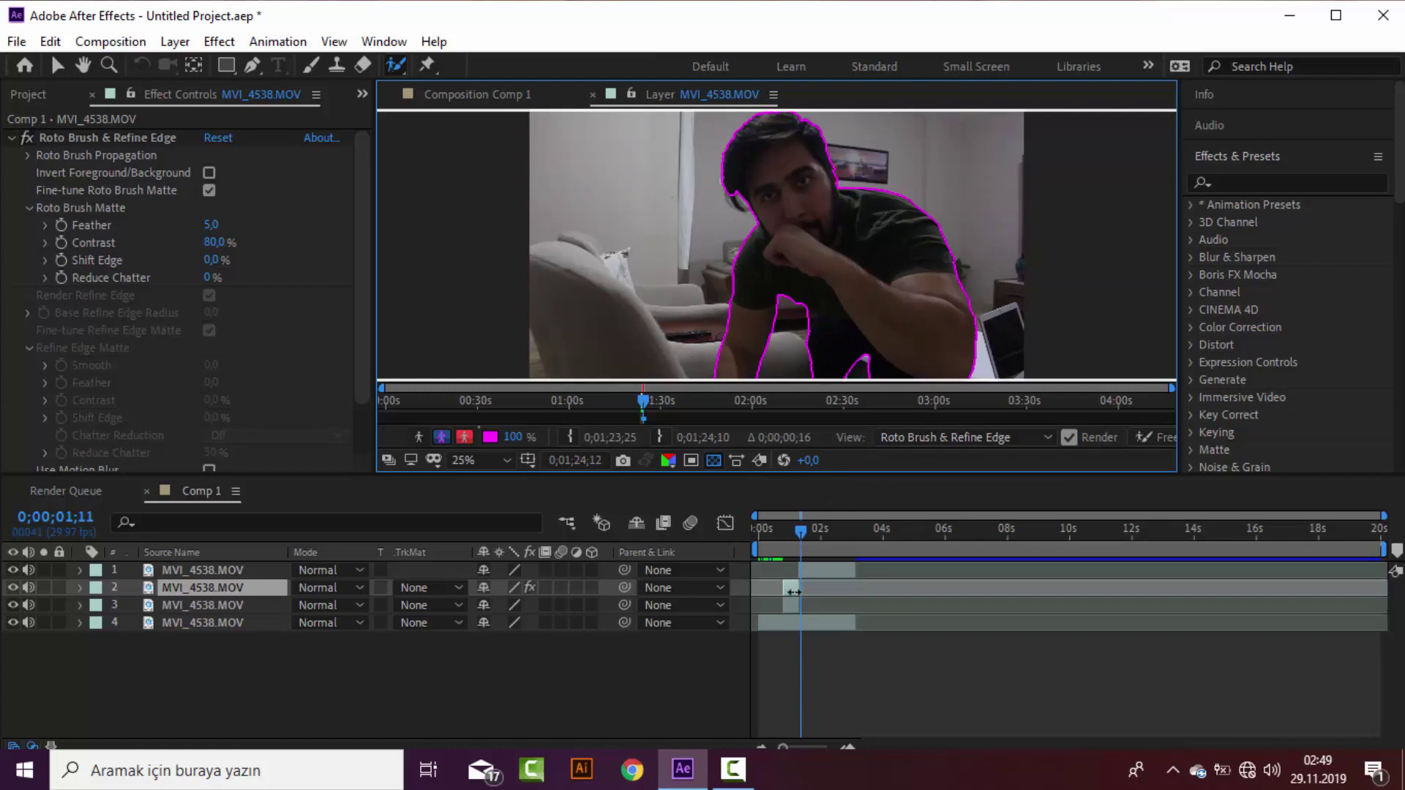
# Step: Return to Comp 1, hide the background copy, and go back to frame 0;00;00;24
pyautogui.click(58, 65)
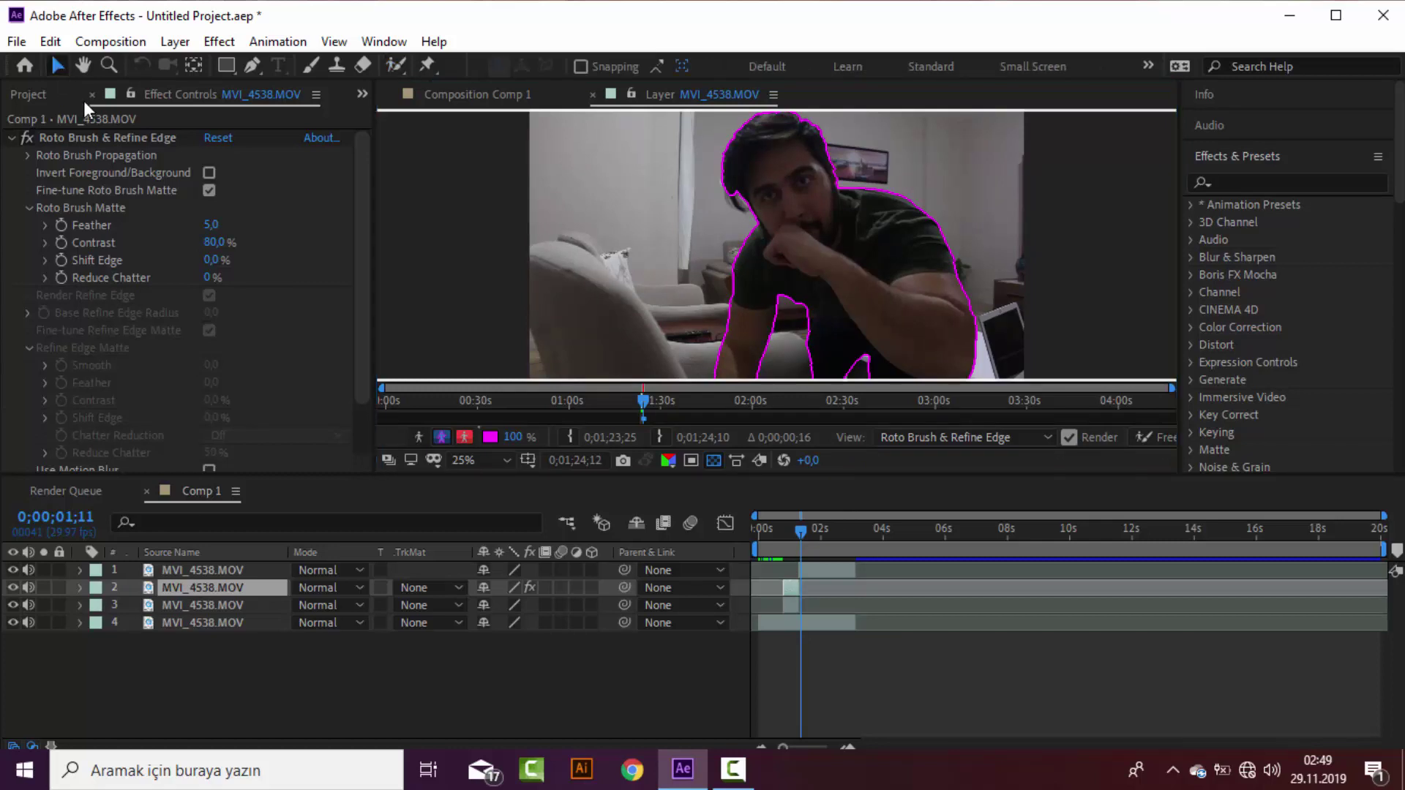
pyautogui.click(360, 698)
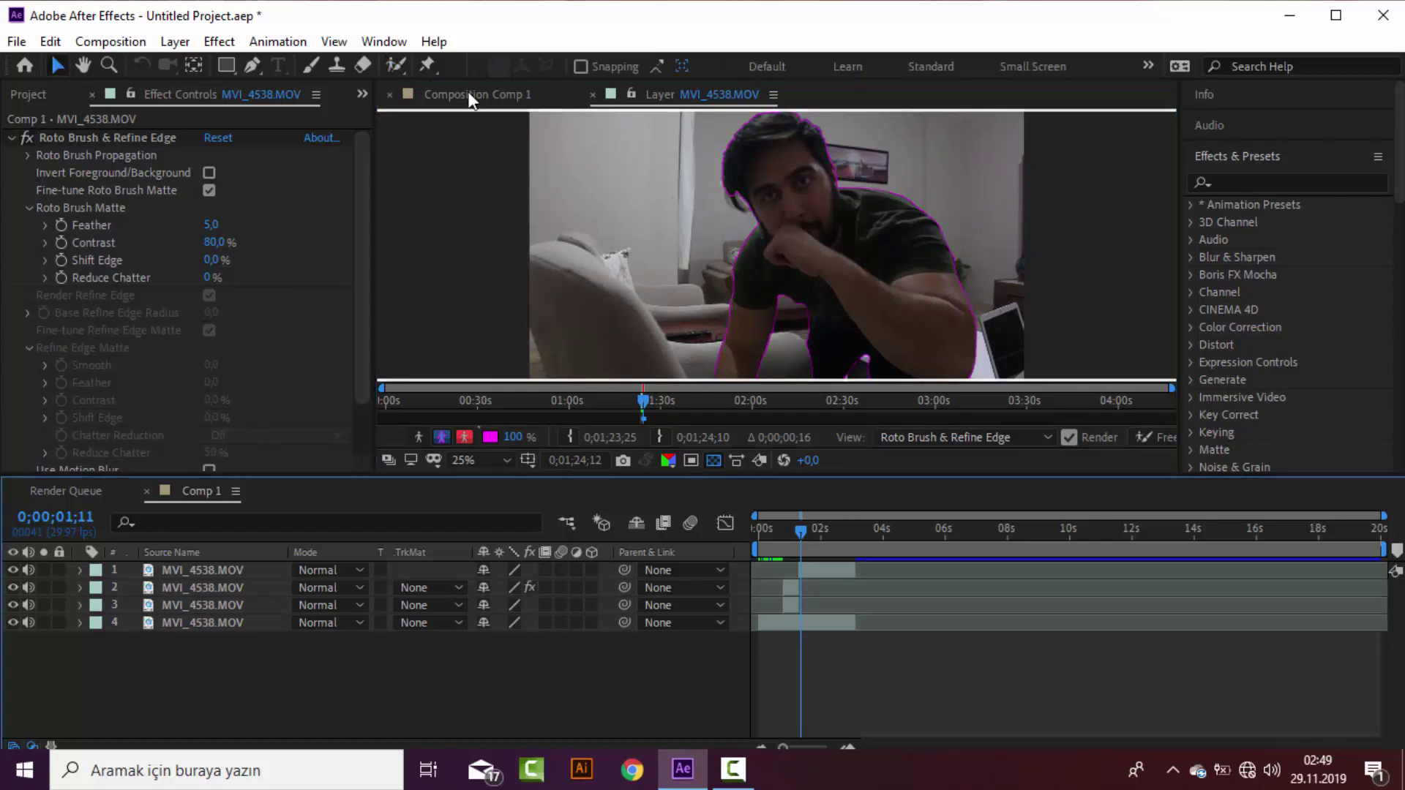
pyautogui.click(469, 92)
pyautogui.moveTo(800, 528); pyautogui.dragTo(796, 528)
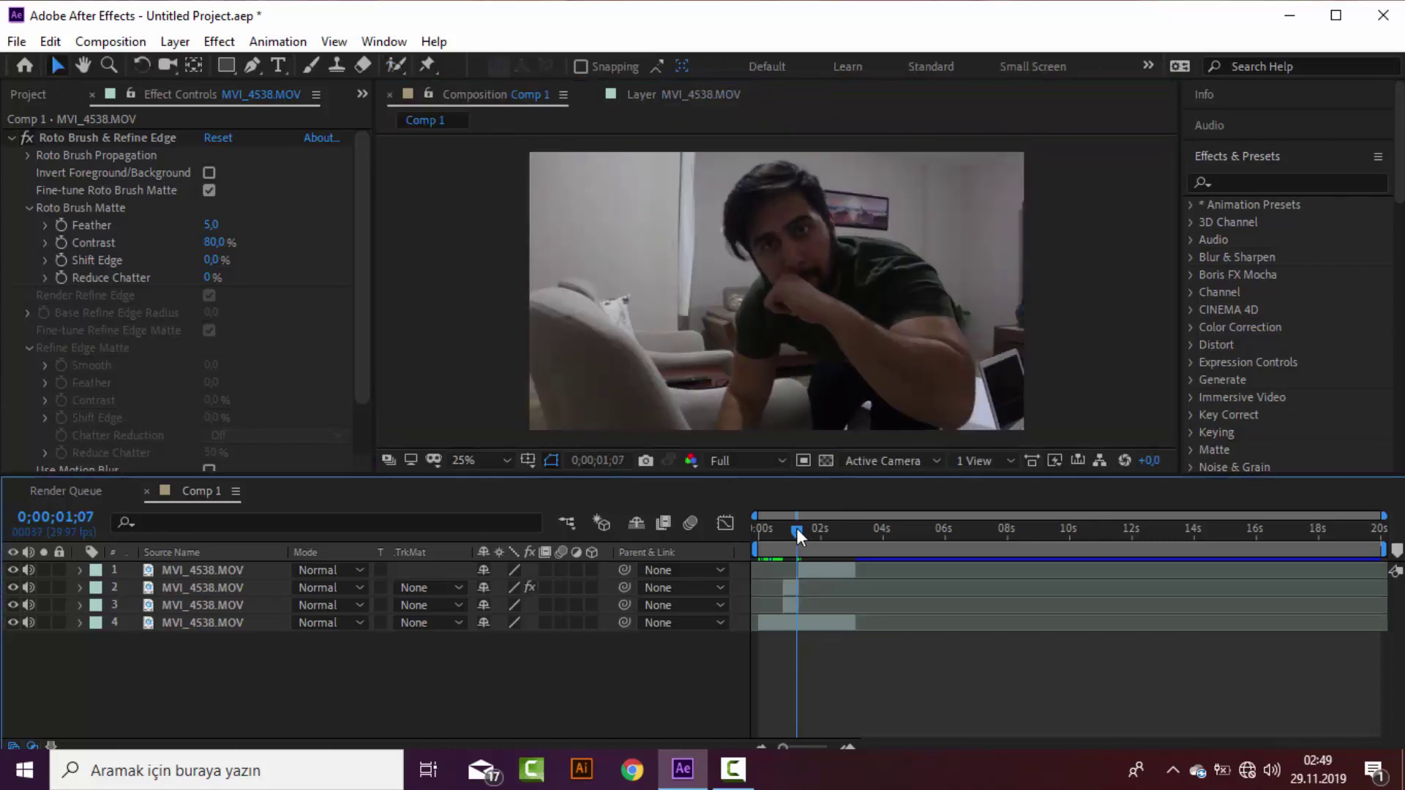
pyautogui.click(15, 605)
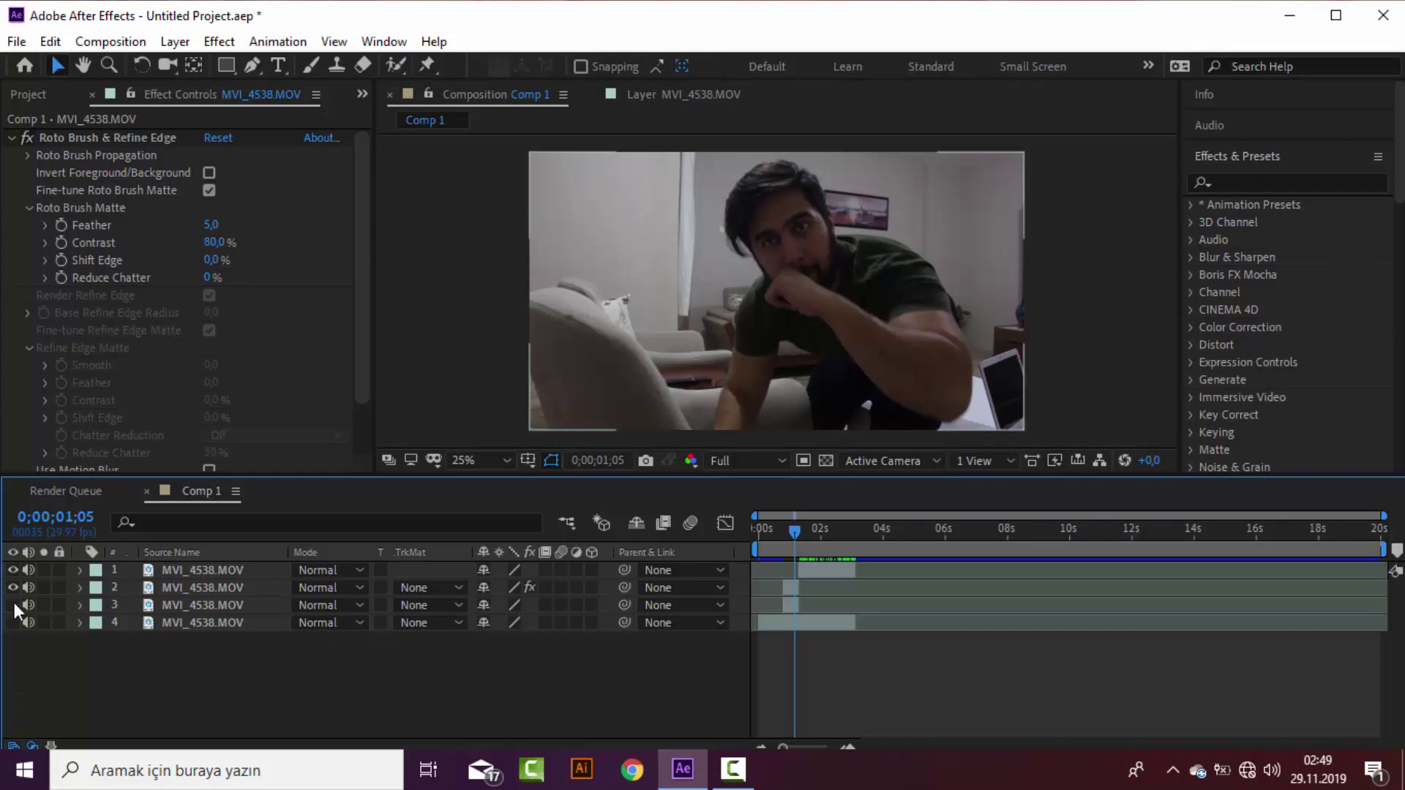
pyautogui.moveTo(793, 534); pyautogui.dragTo(784, 533)
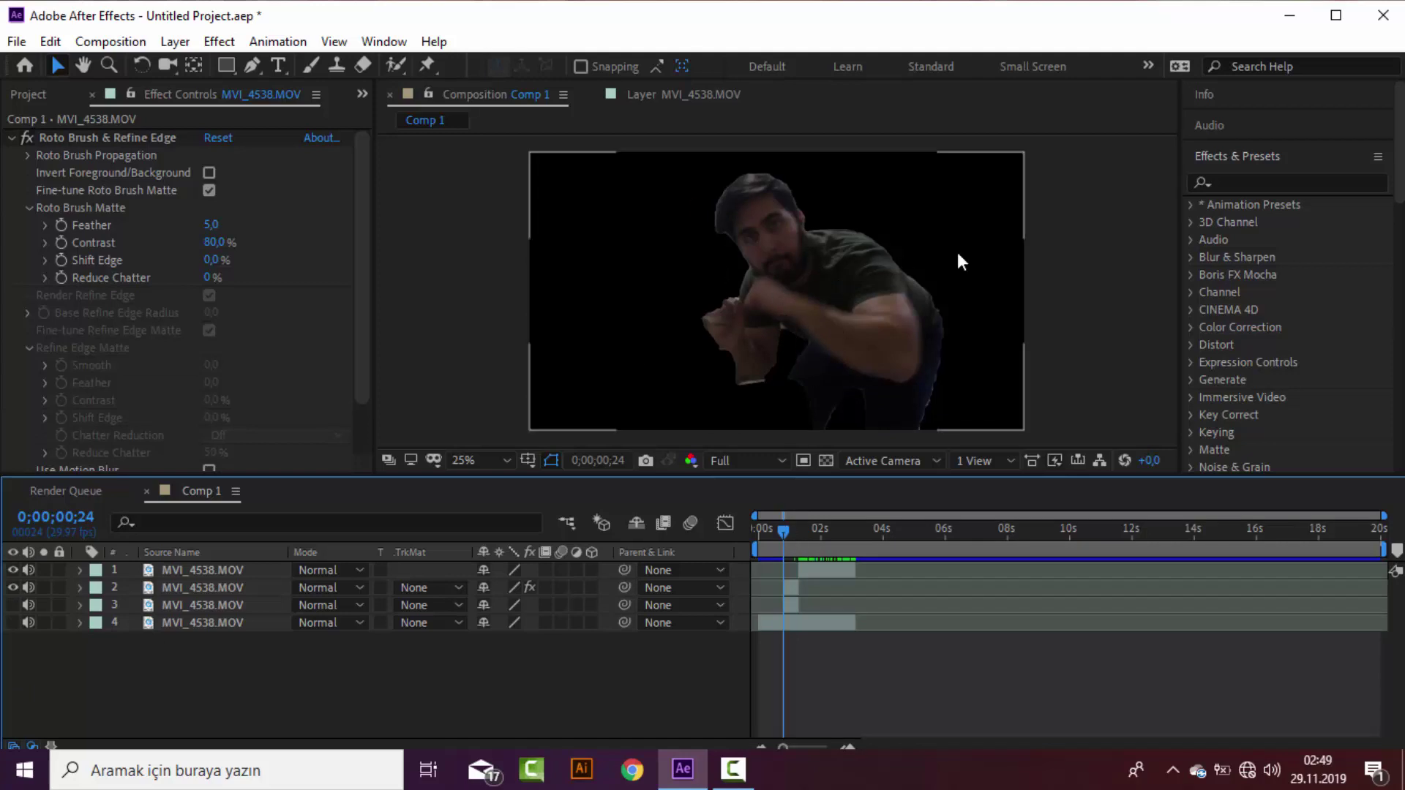
# Step: Add a Tint effect to layer 2, mapping black to dark teal #053243
pyautogui.click(170, 588)
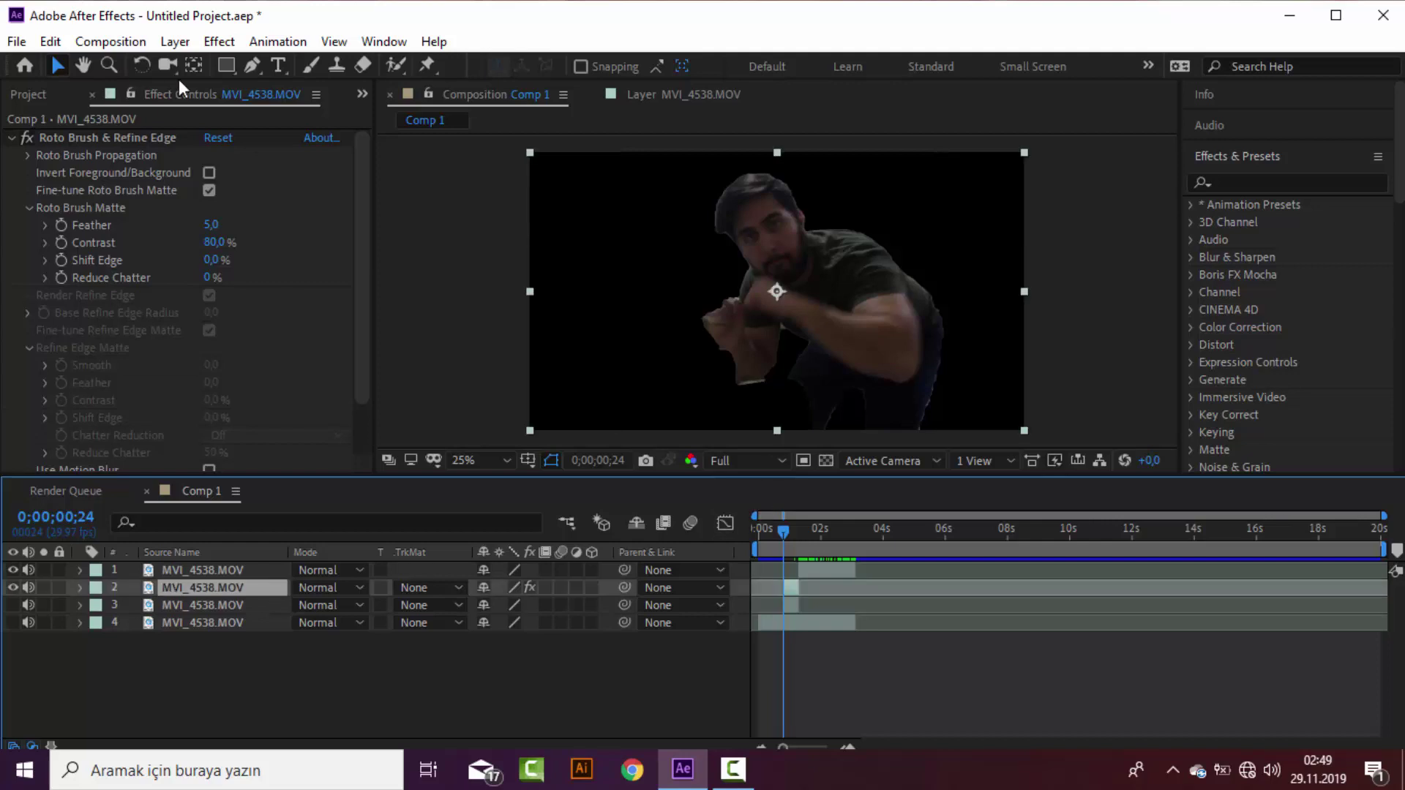
pyautogui.click(208, 43)
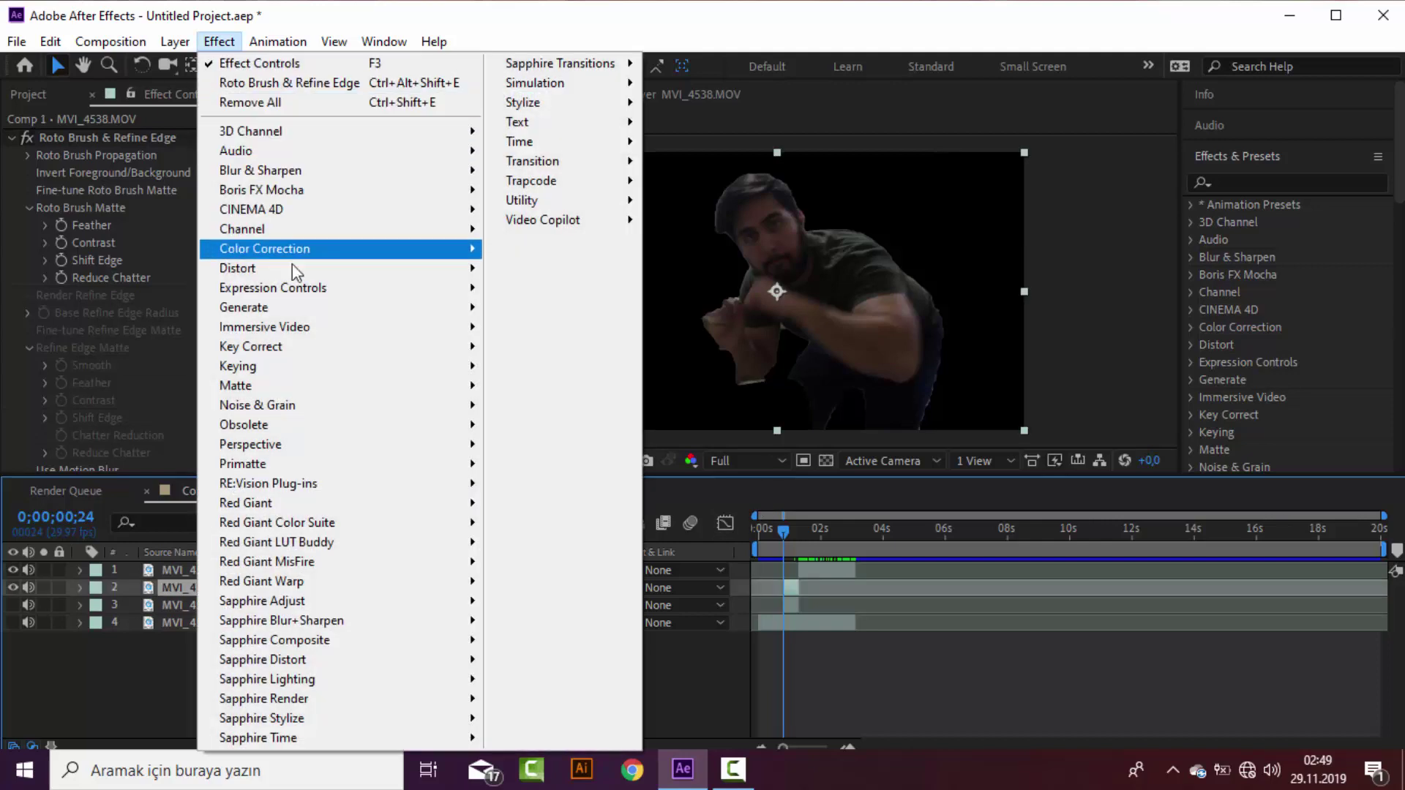
pyautogui.moveTo(307, 249)
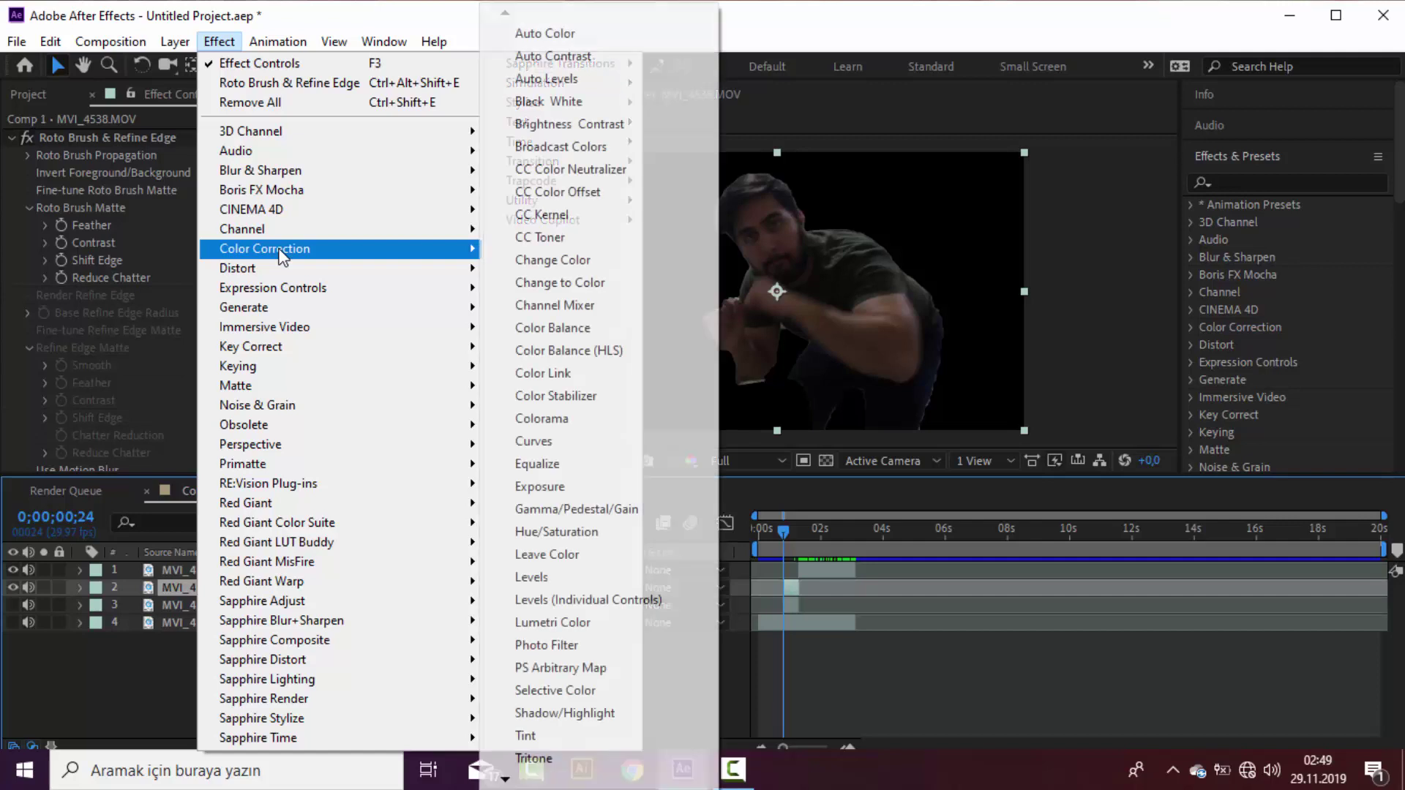
pyautogui.click(565, 735)
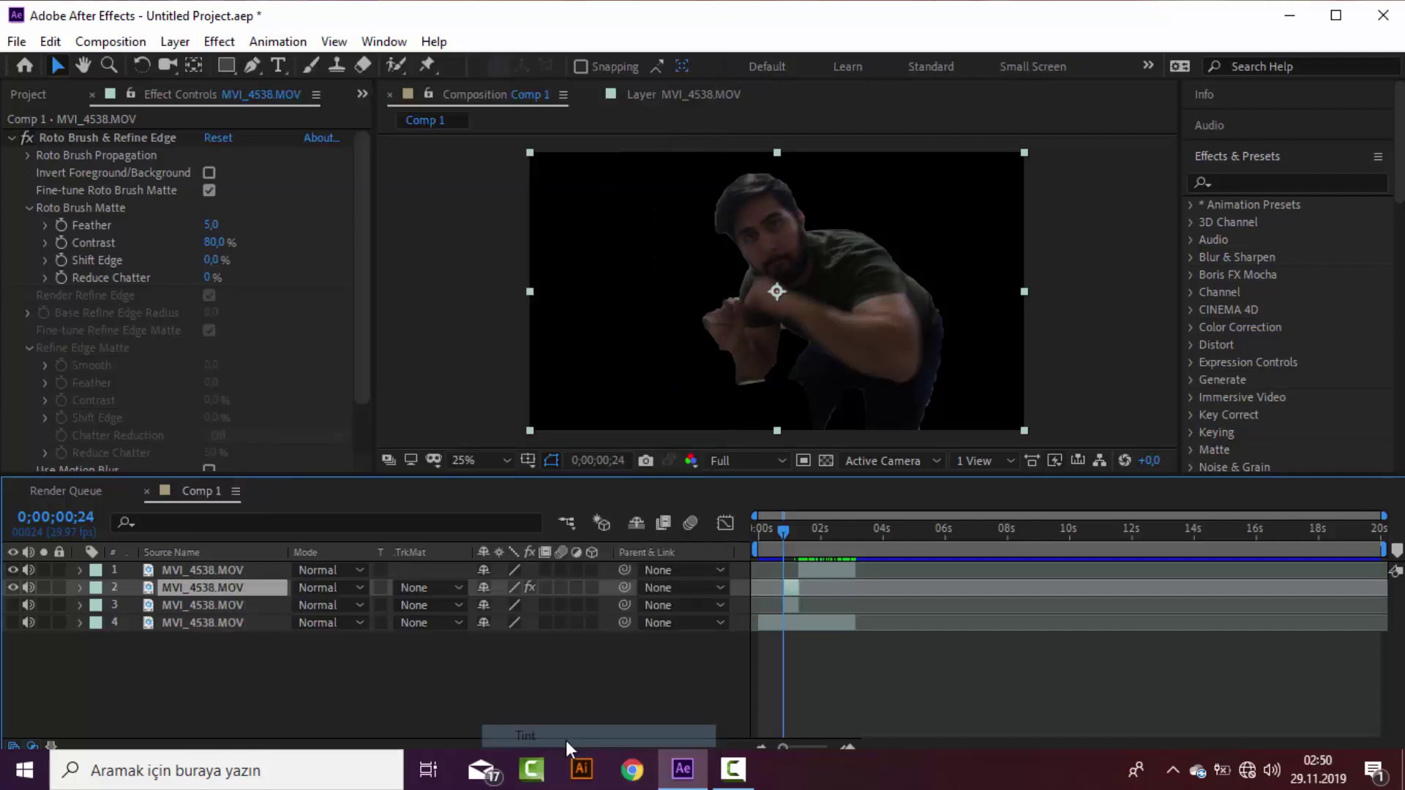
pyautogui.click(214, 410)
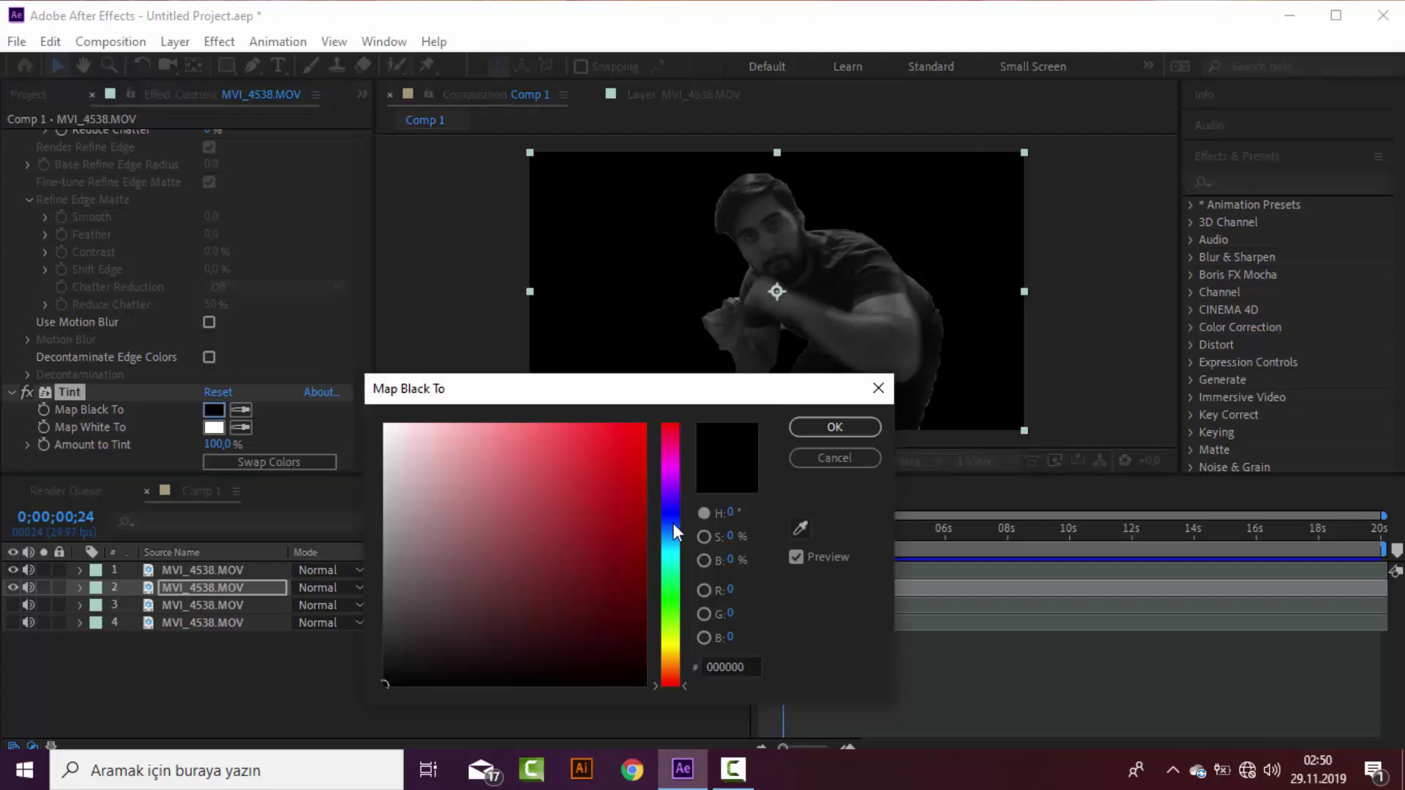
pyautogui.moveTo(672, 534); pyautogui.dragTo(672, 543)
pyautogui.moveTo(642, 483); pyautogui.dragTo(626, 616)
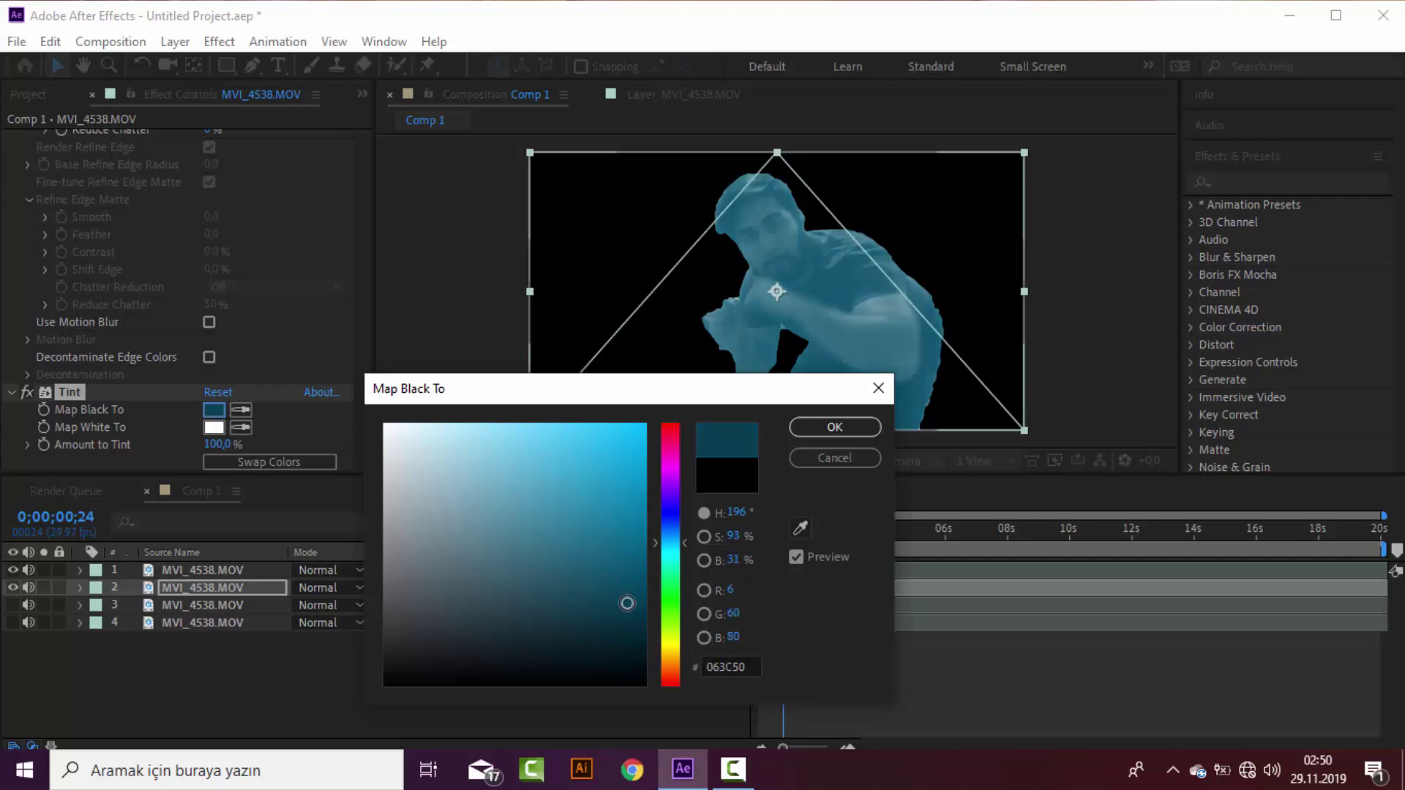
pyautogui.click(821, 428)
# Step: Toggle the room background to compare, leave it hidden, and collapse the Roto Brush settings
pyautogui.click(13, 605)
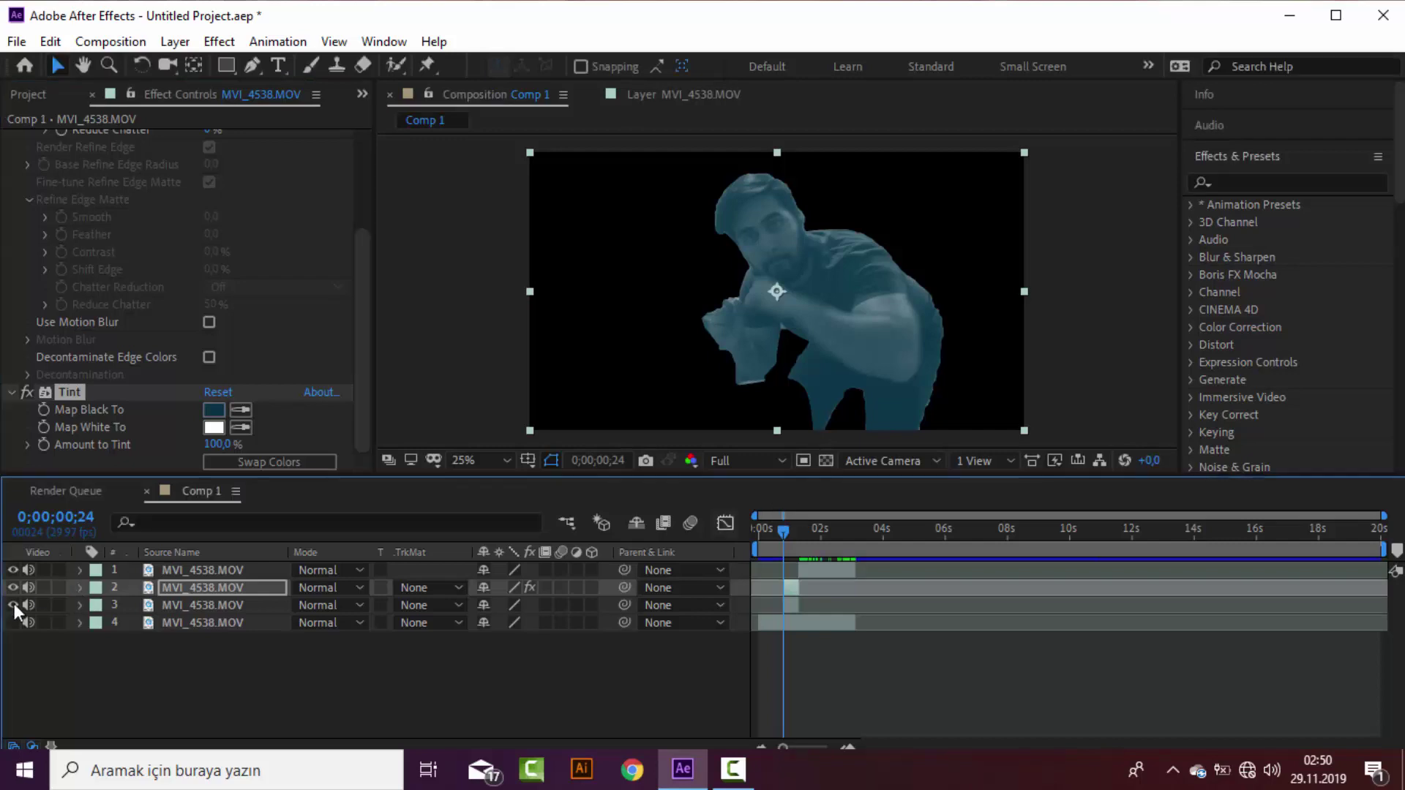
pyautogui.click(13, 605)
pyautogui.click(13, 605)
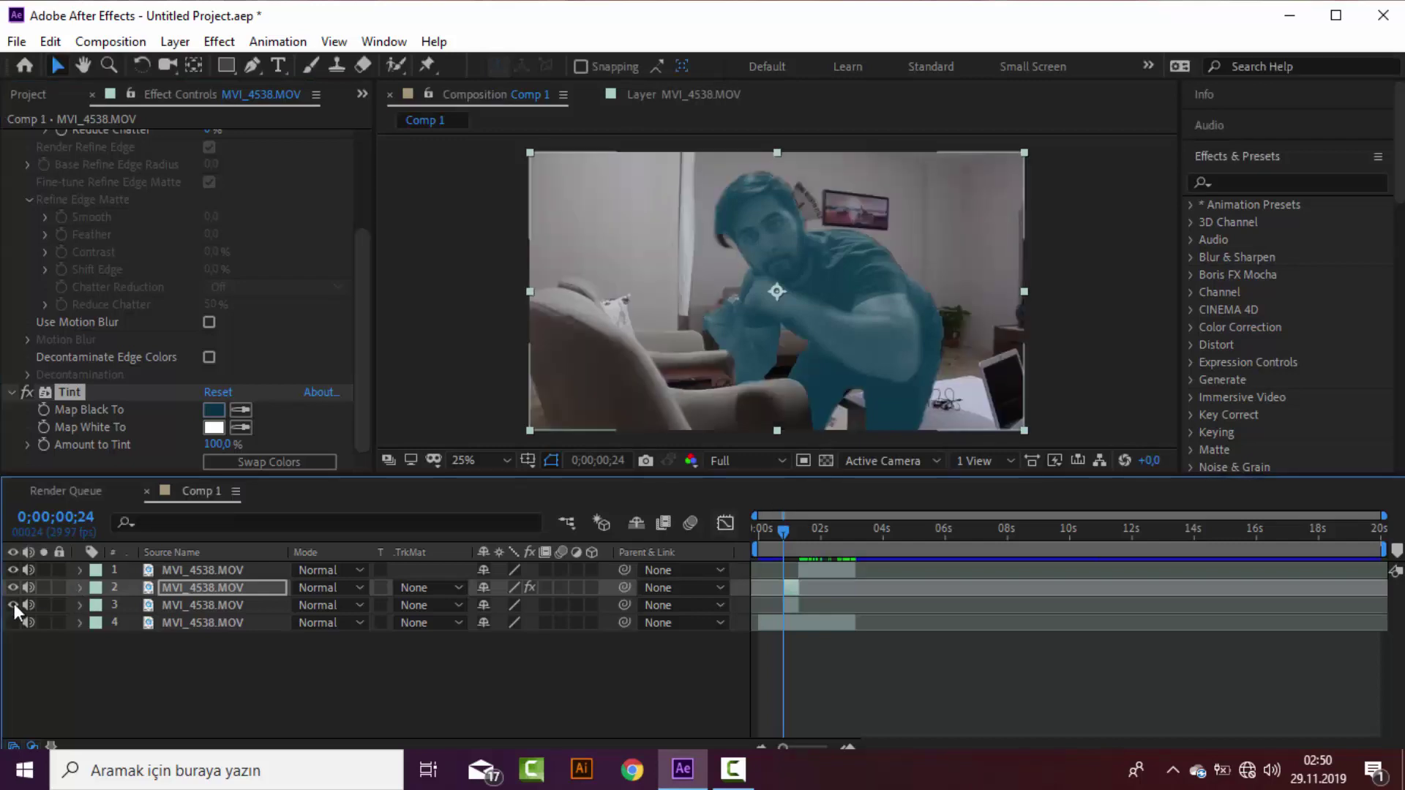
pyautogui.click(13, 605)
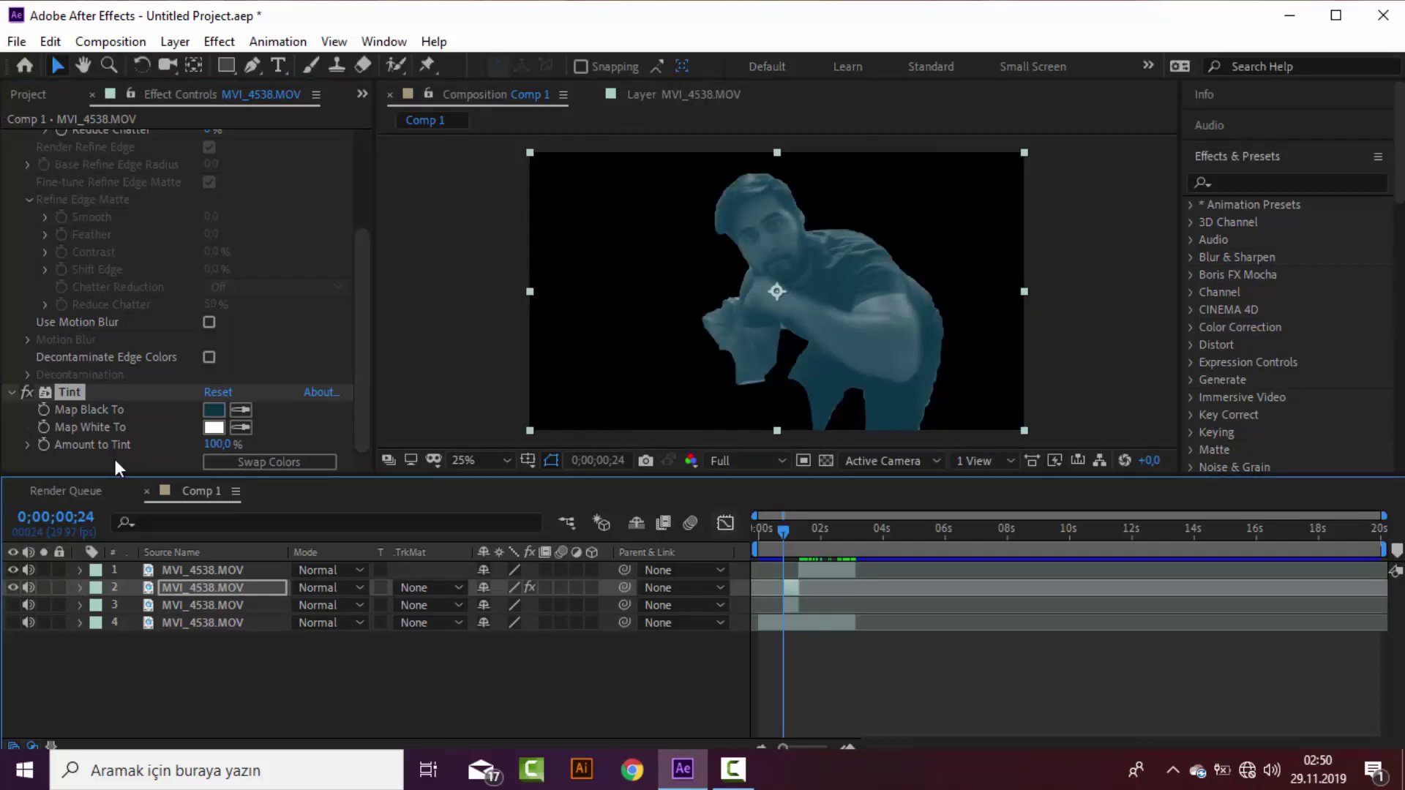
pyautogui.scroll(5, 110, 219)
pyautogui.click(10, 140)
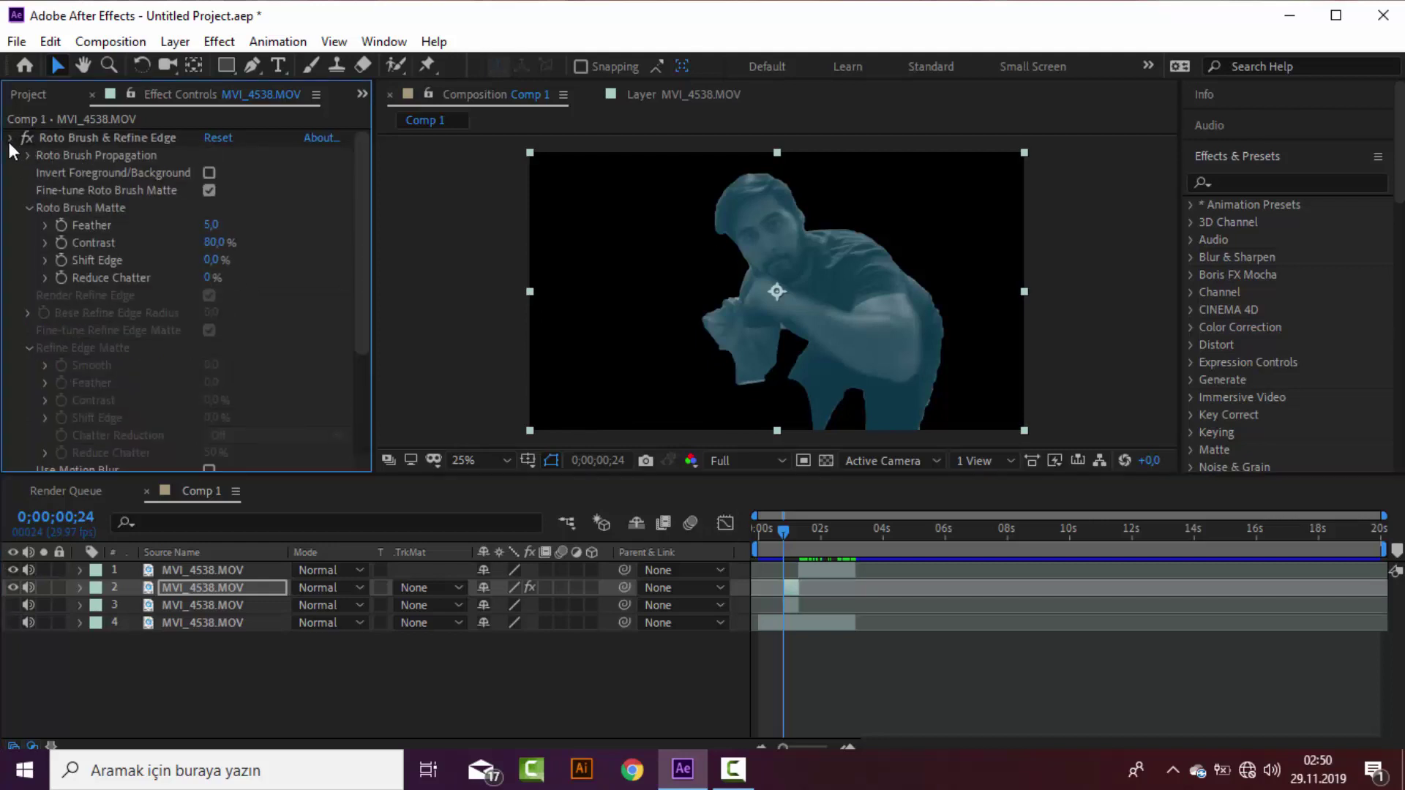
# Step: Collapse Tint, search the effects for 'card', and drop Card Dance onto the person layer
pyautogui.click(10, 156)
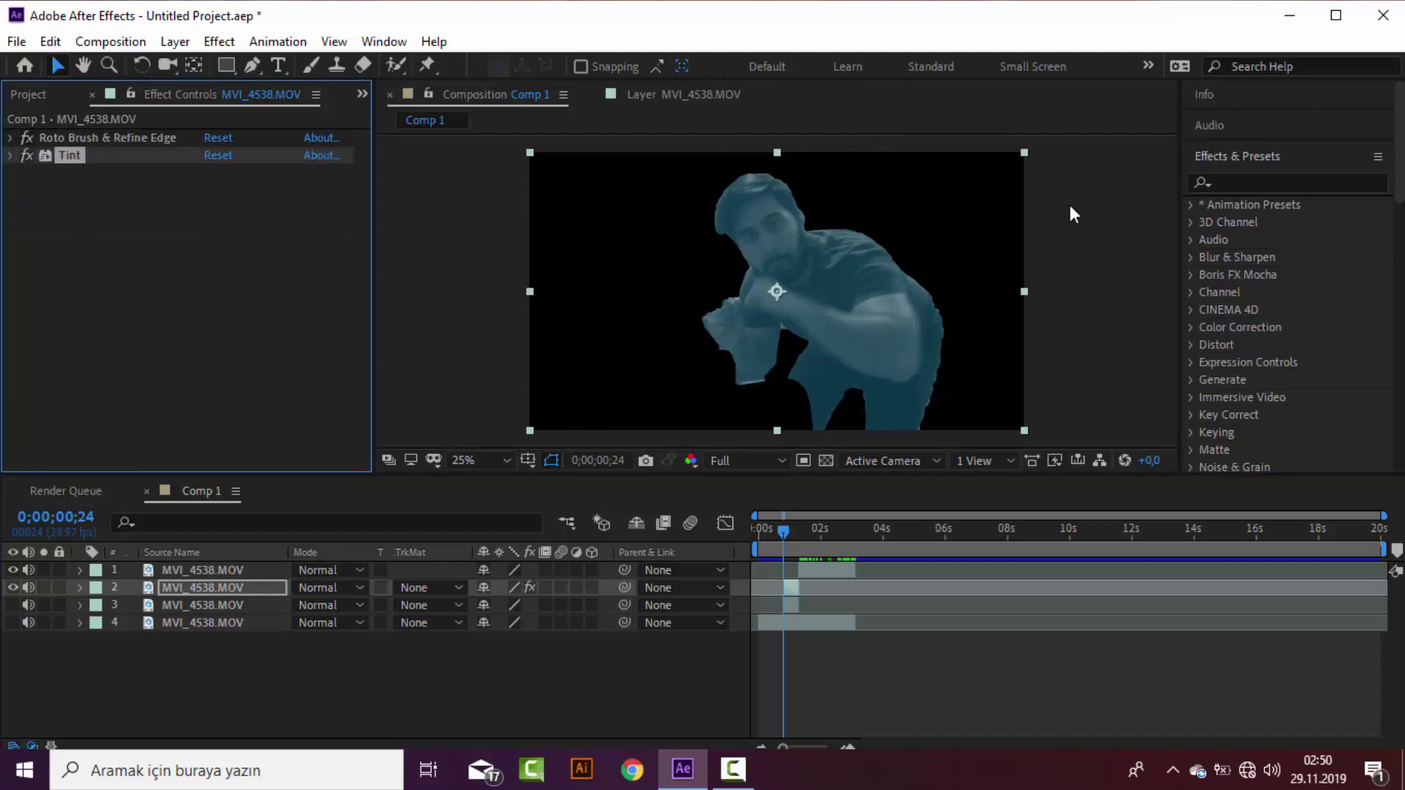
pyautogui.click(1284, 183)
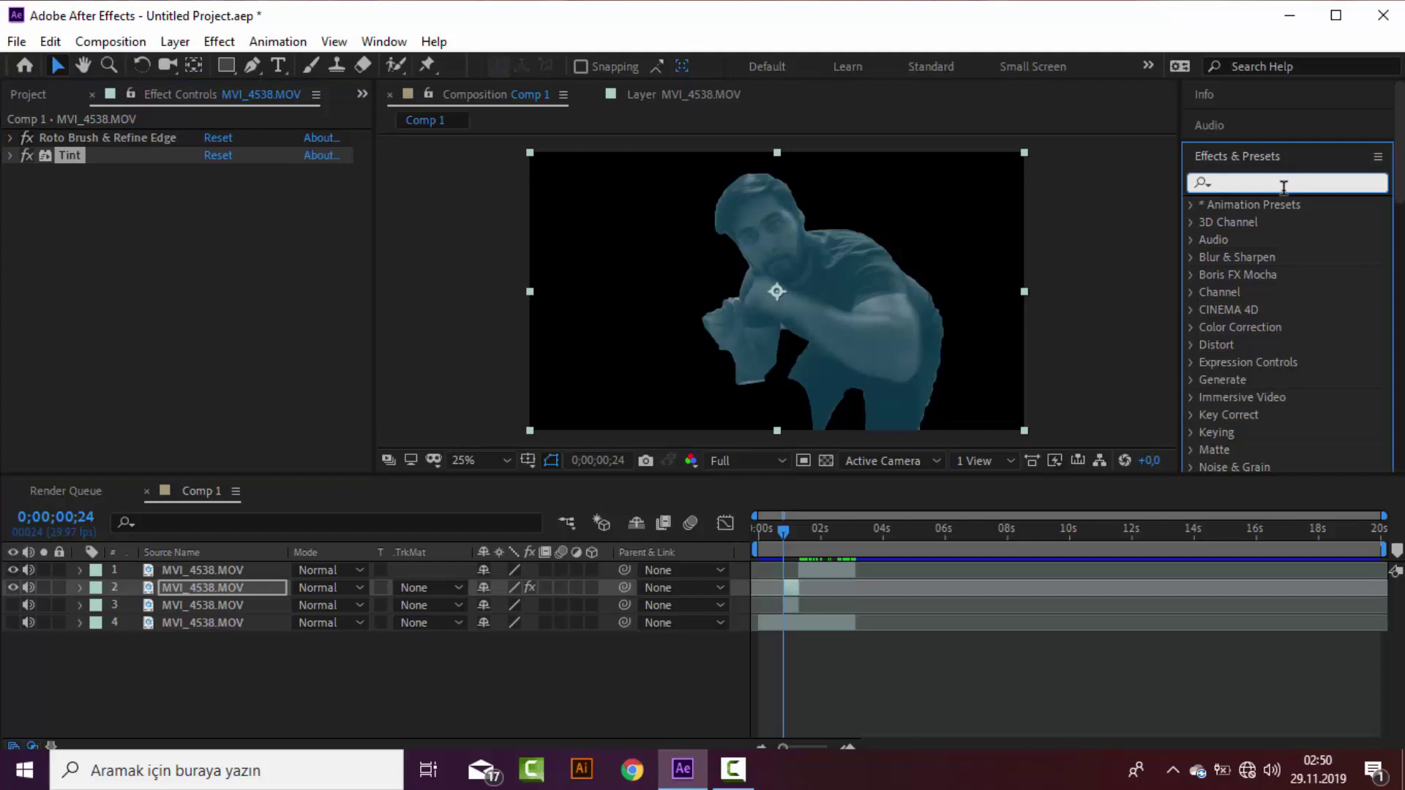
pyautogui.write('card')
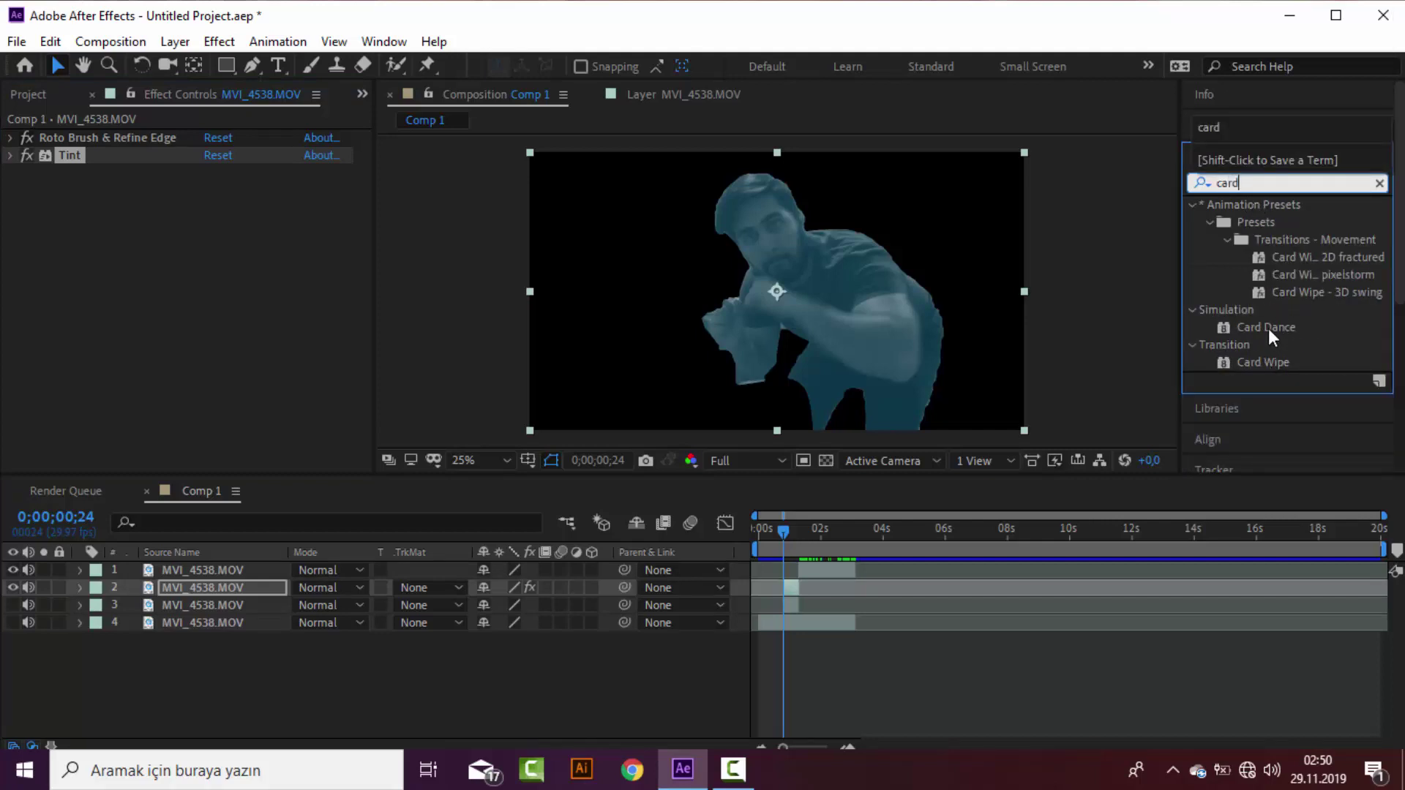
pyautogui.moveTo(1268, 329)
pyautogui.mouseDown()
pyautogui.moveTo(1021, 421)
pyautogui.moveTo(182, 587)
pyautogui.mouseUp()
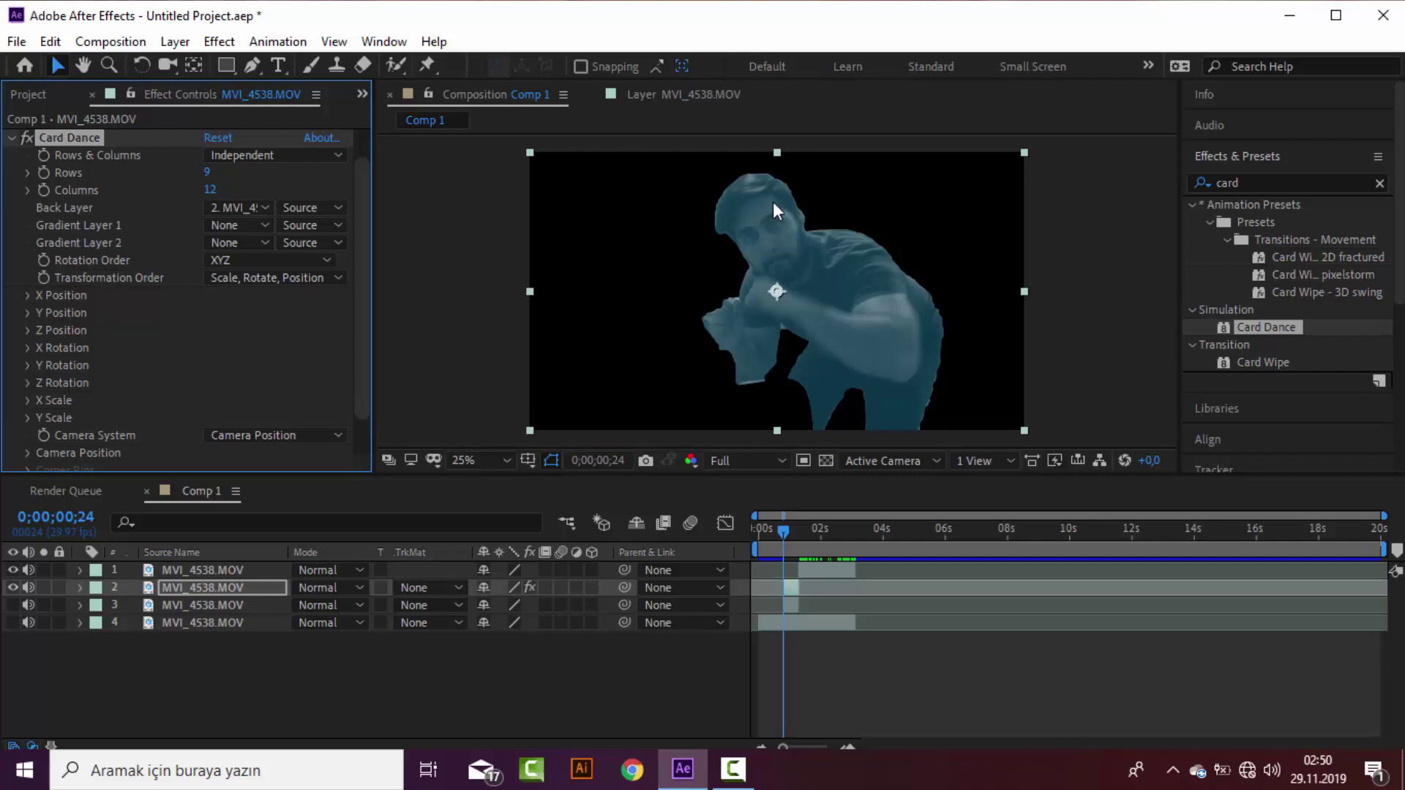
# Step: Rename layer 2 to 'card' and use it as Card Dance's Gradient Layer 1
pyautogui.rightClick(199, 589)
pyautogui.click(240, 568)
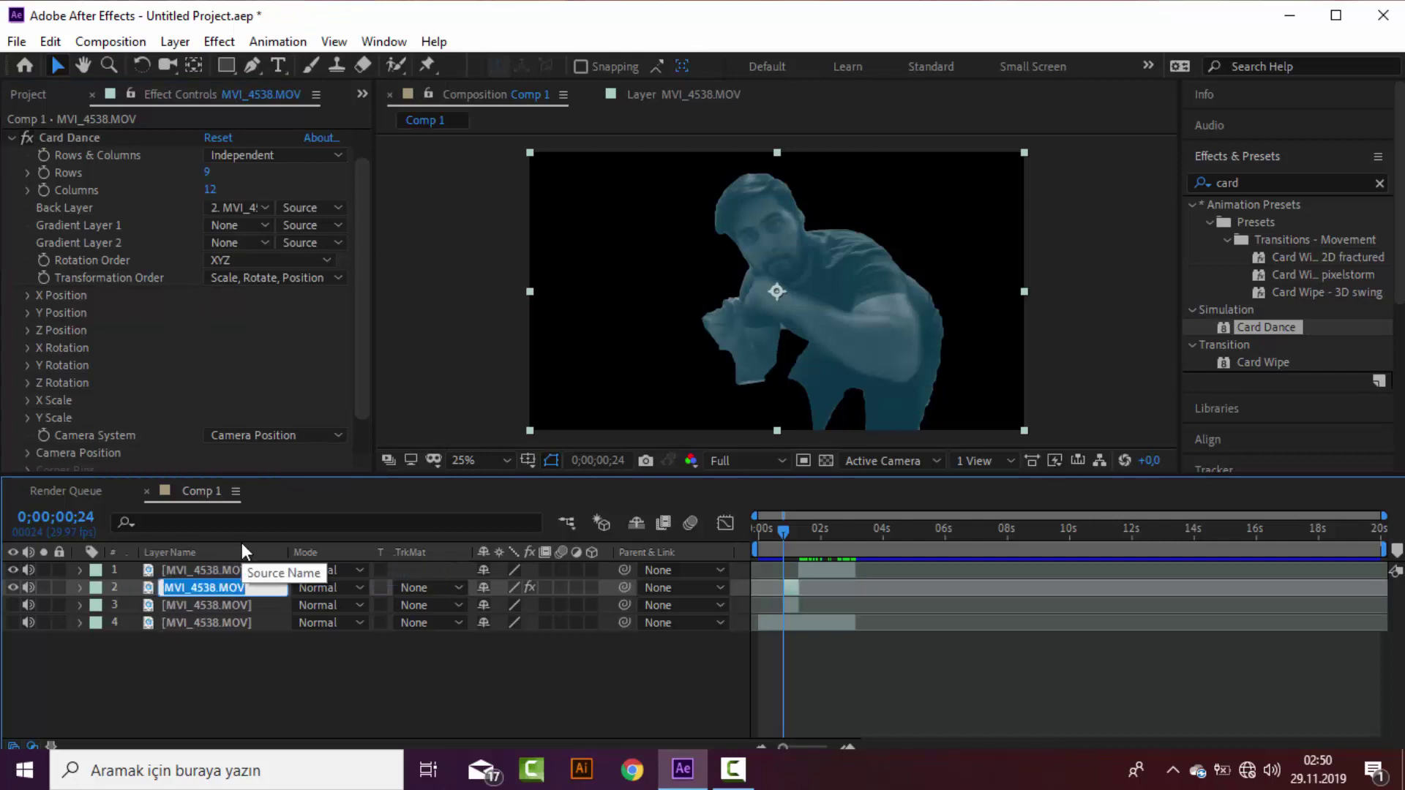
pyautogui.write('card')
pyautogui.press('Return')
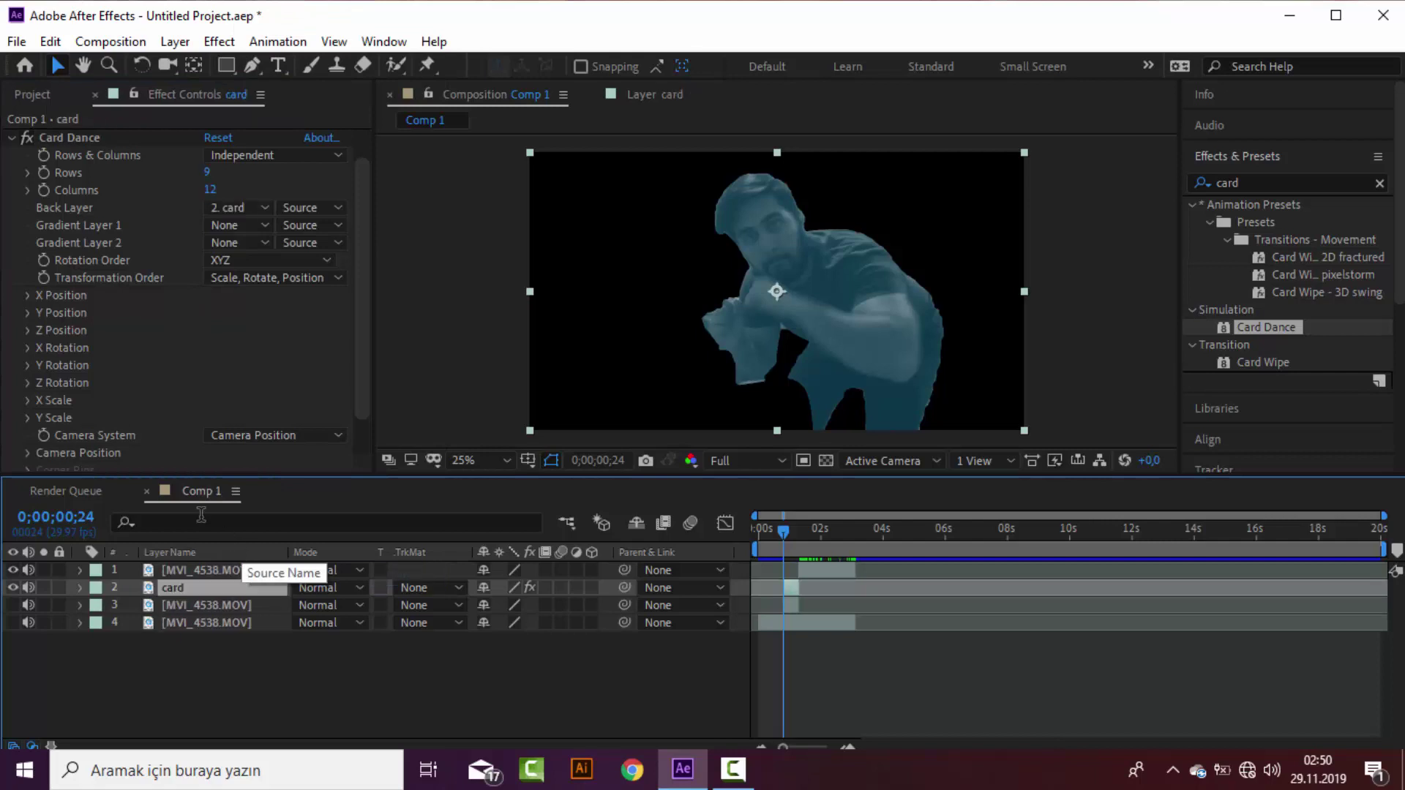
pyautogui.click(241, 226)
pyautogui.click(265, 300)
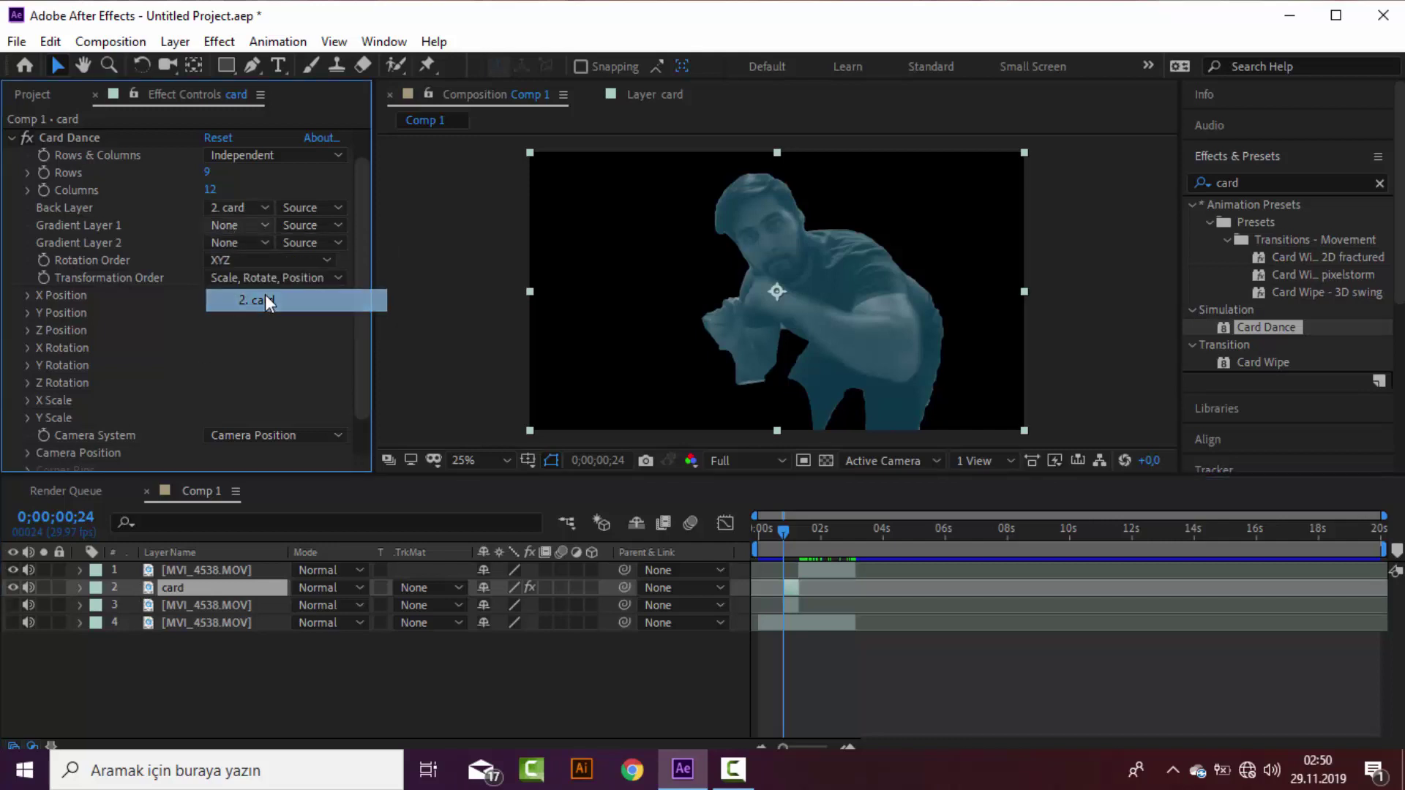
# Step: Set Card Dance to 146 rows and 140 columns and preview the next frame
pyautogui.press('/')
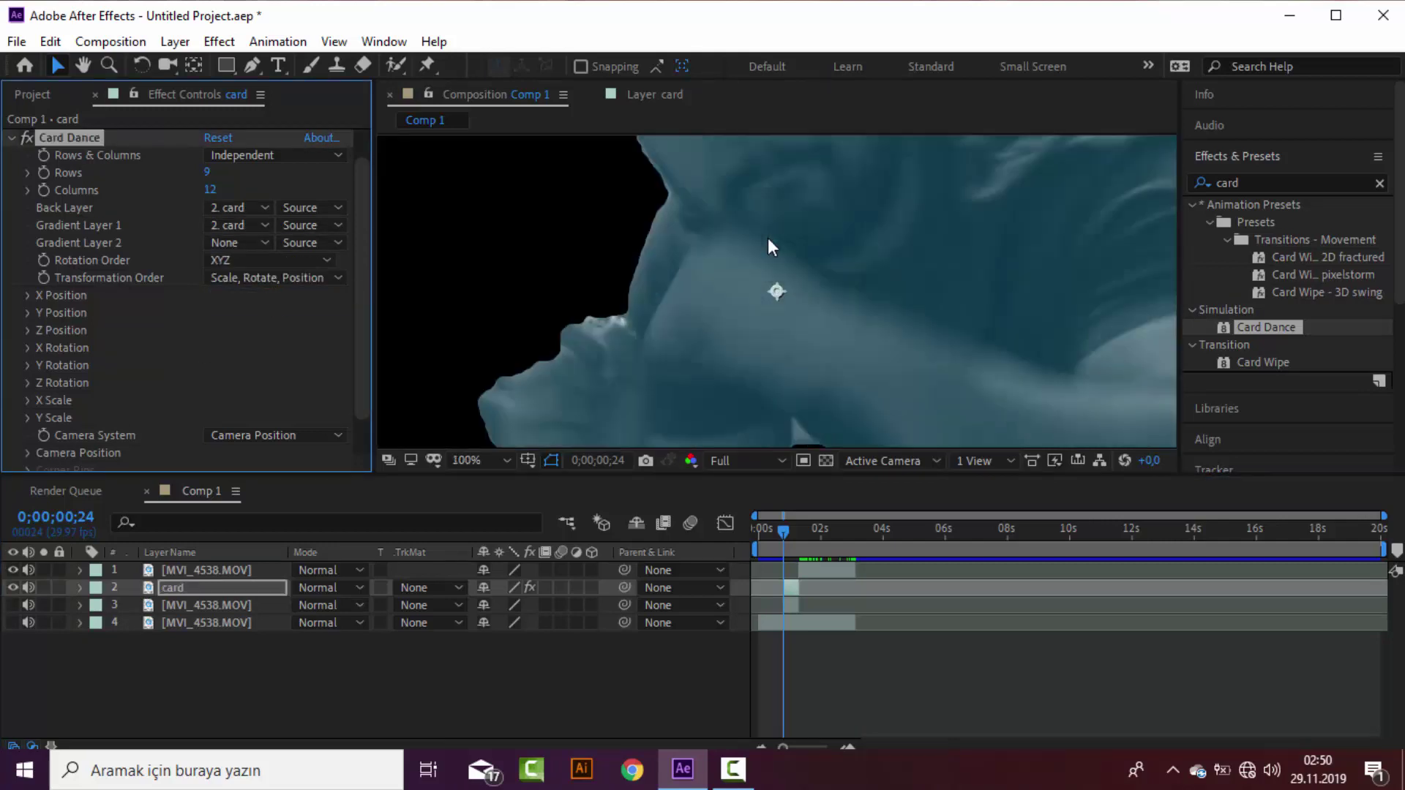
pyautogui.press(',')
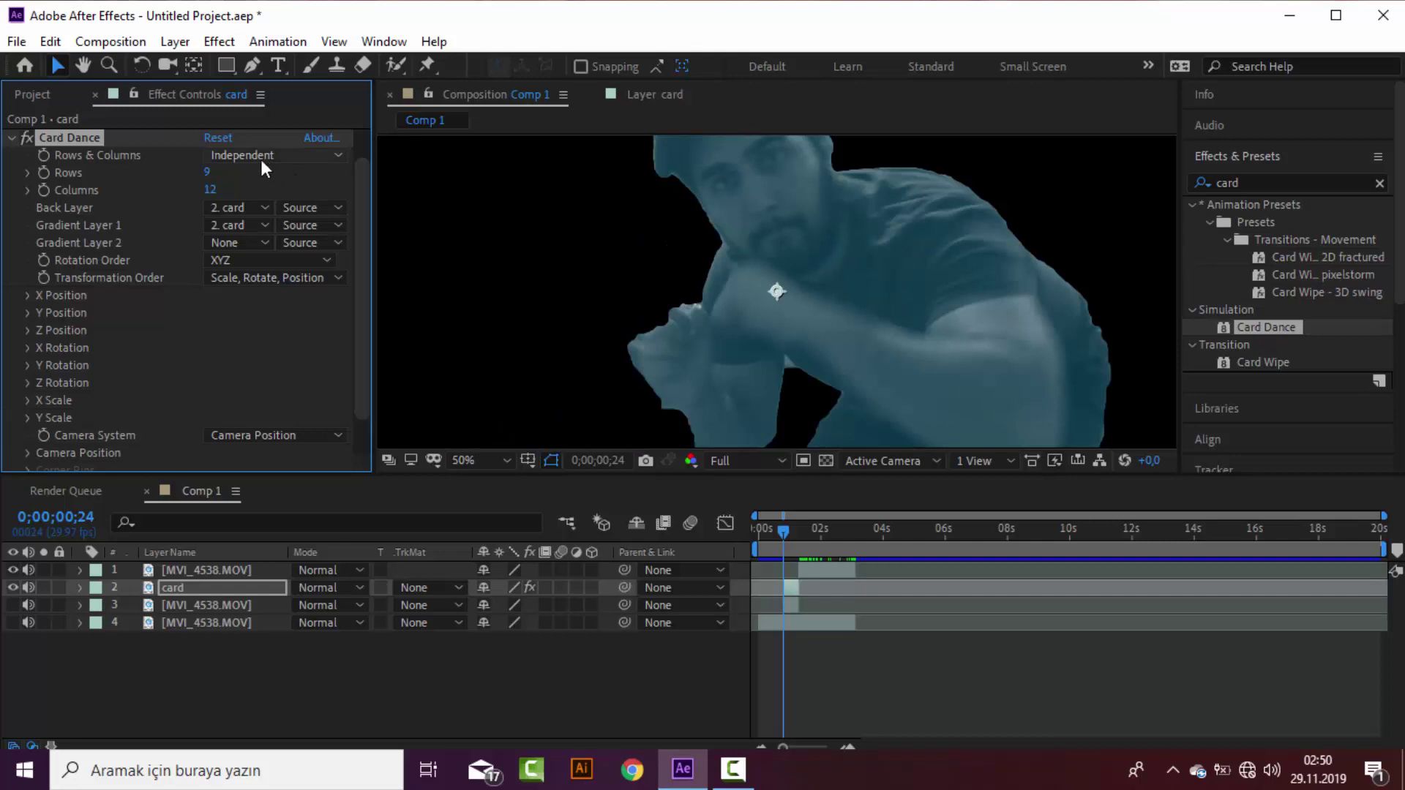
pyautogui.moveTo(207, 172); pyautogui.dragTo(362, 178)
pyautogui.press('.')
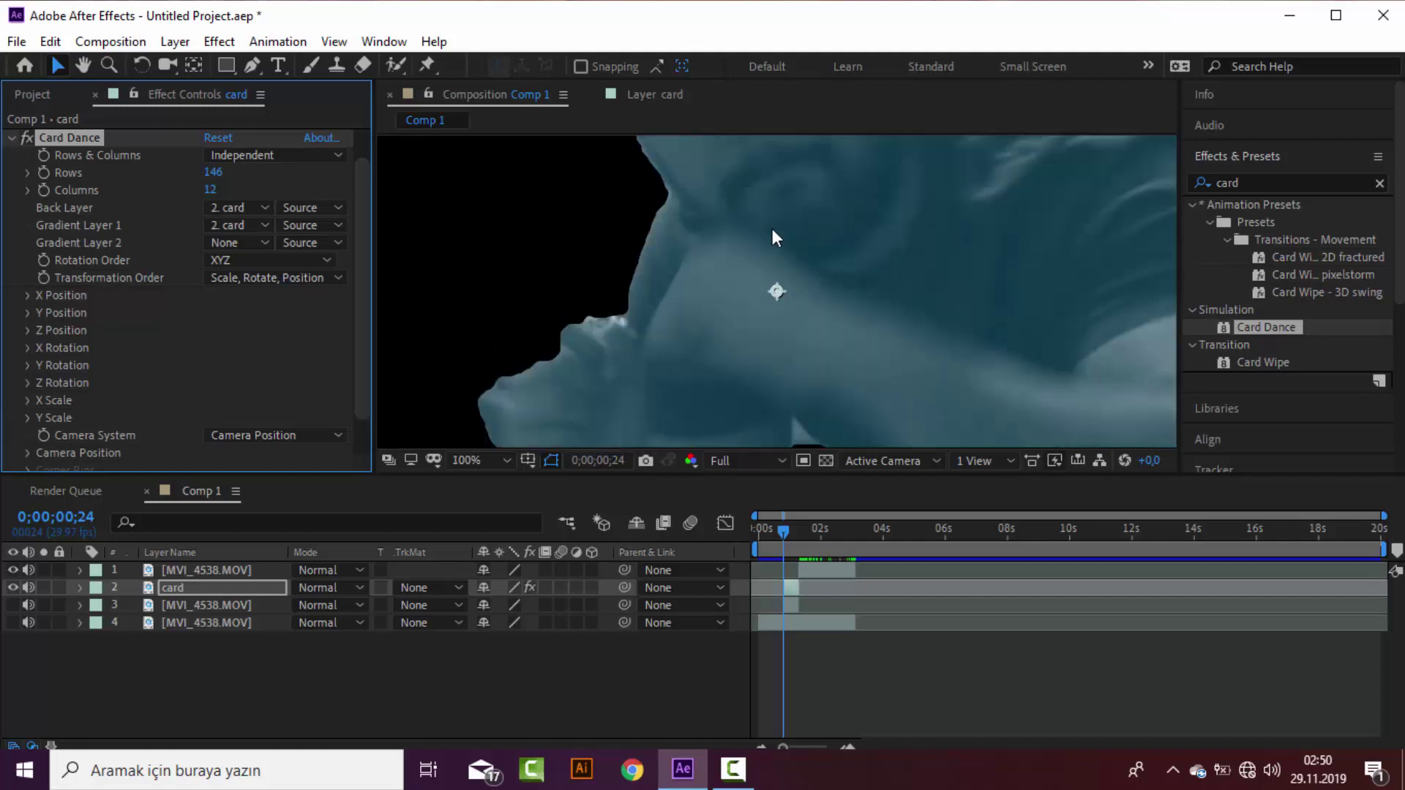
pyautogui.moveTo(212, 189); pyautogui.dragTo(342, 189)
pyautogui.press(',')
pyautogui.click(788, 533)
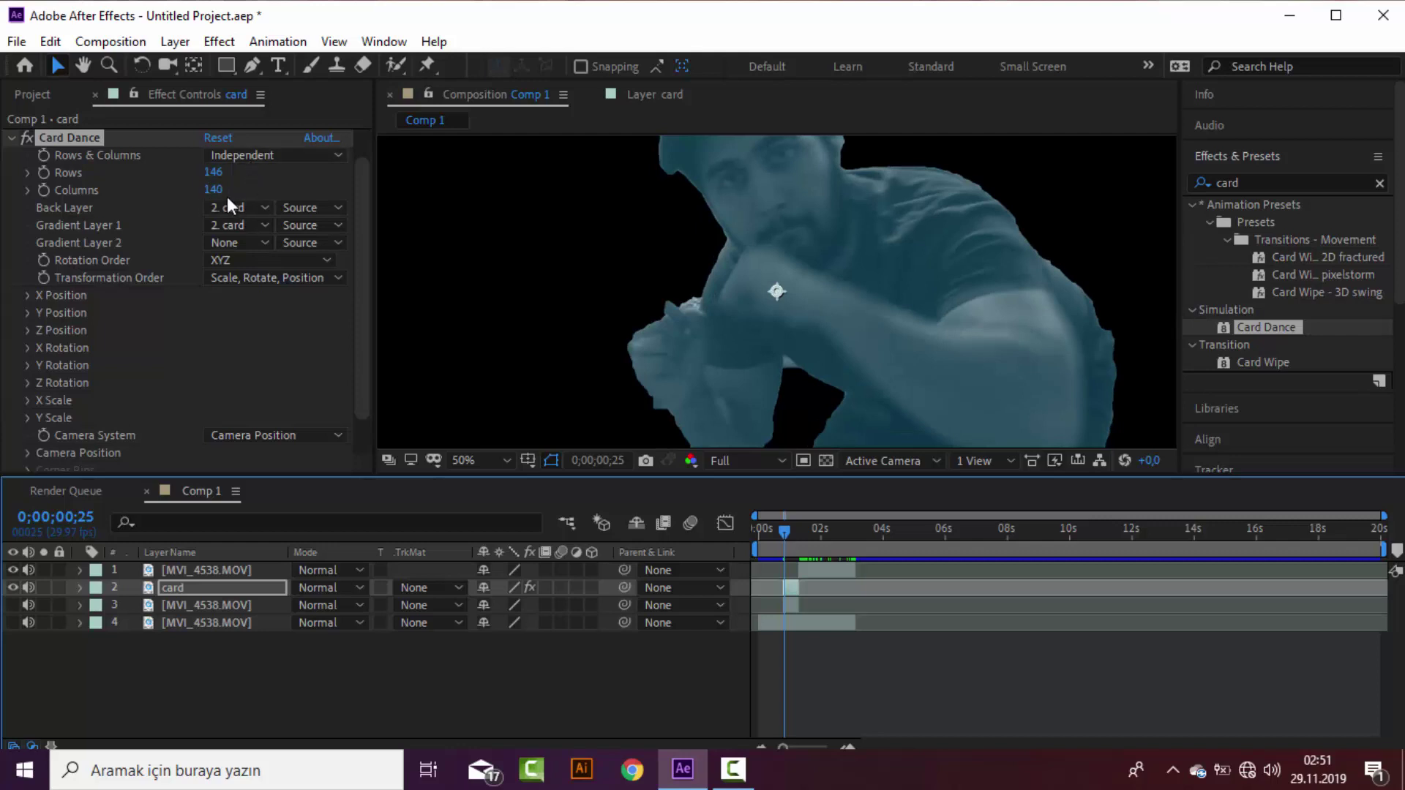
# Step: Set the Card Dance X Position source to Intensity 1
pyautogui.click(26, 295)
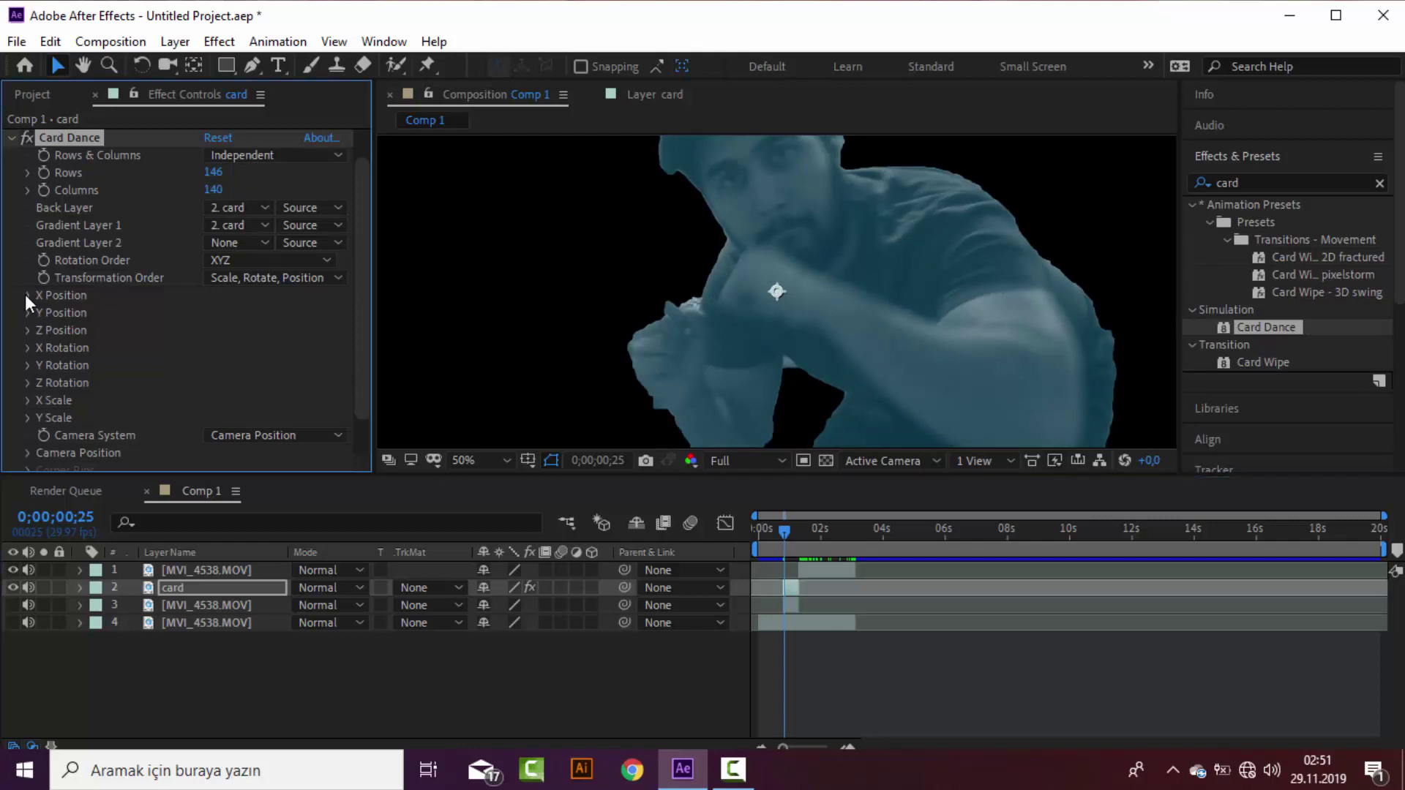
pyautogui.click(274, 314)
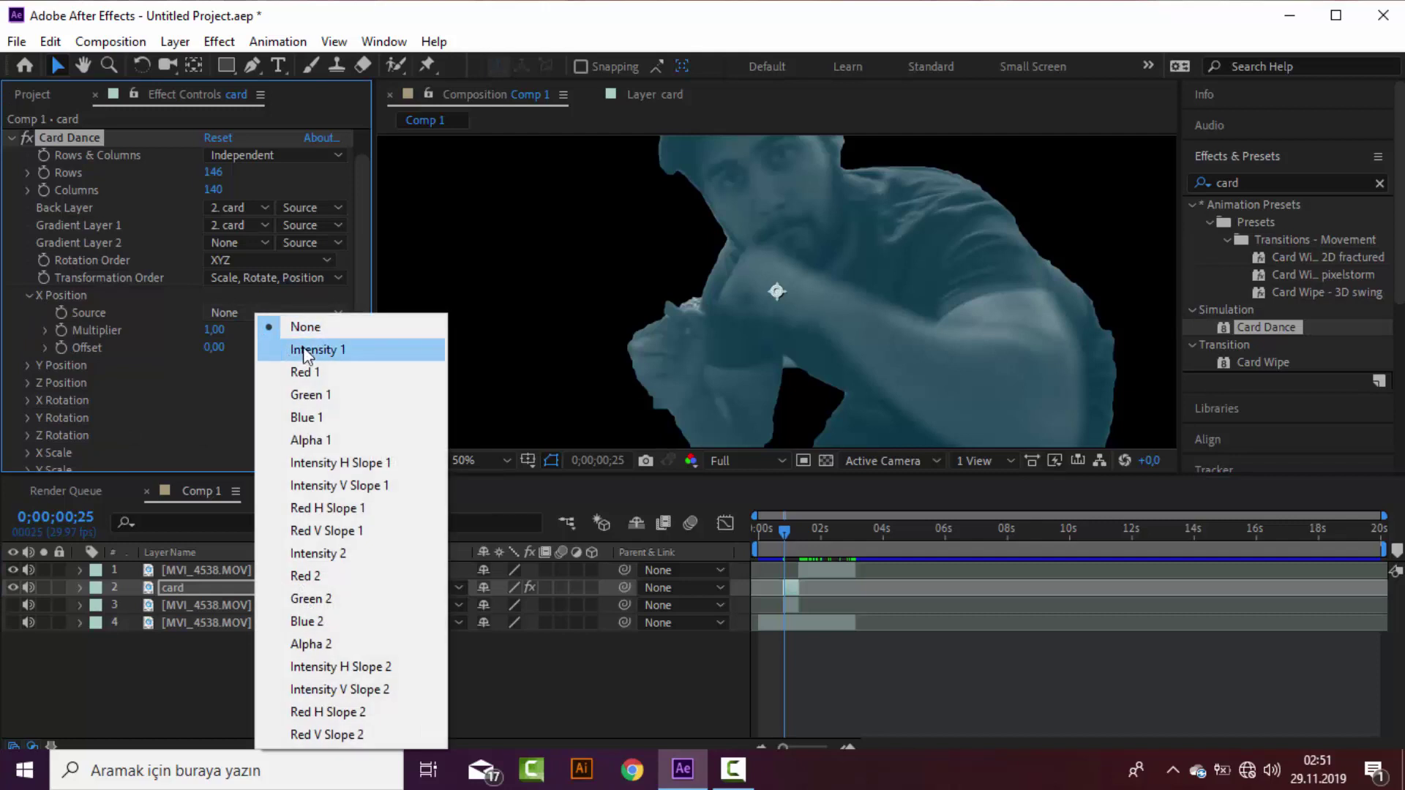
pyautogui.press('Escape')
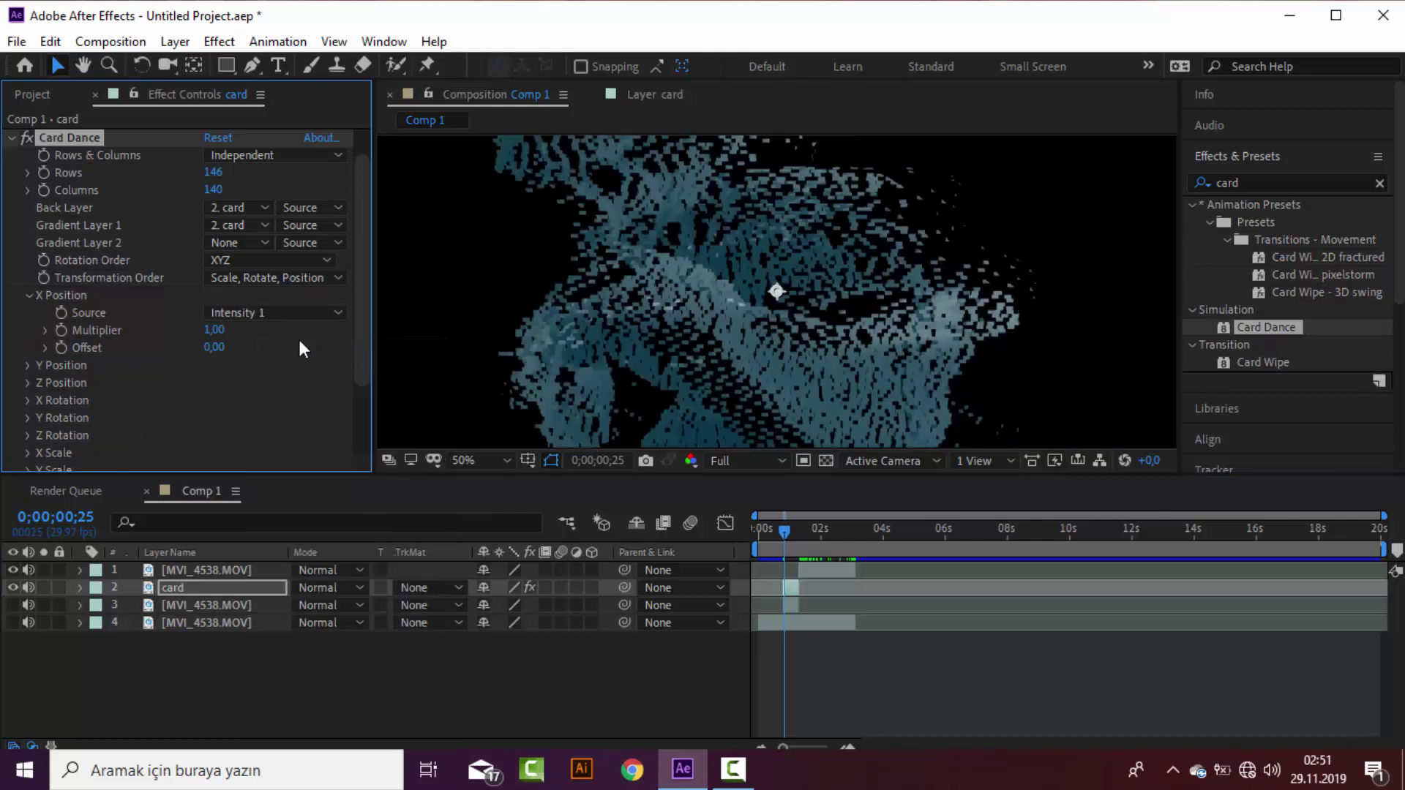
pyautogui.press(',')
pyautogui.press(',')
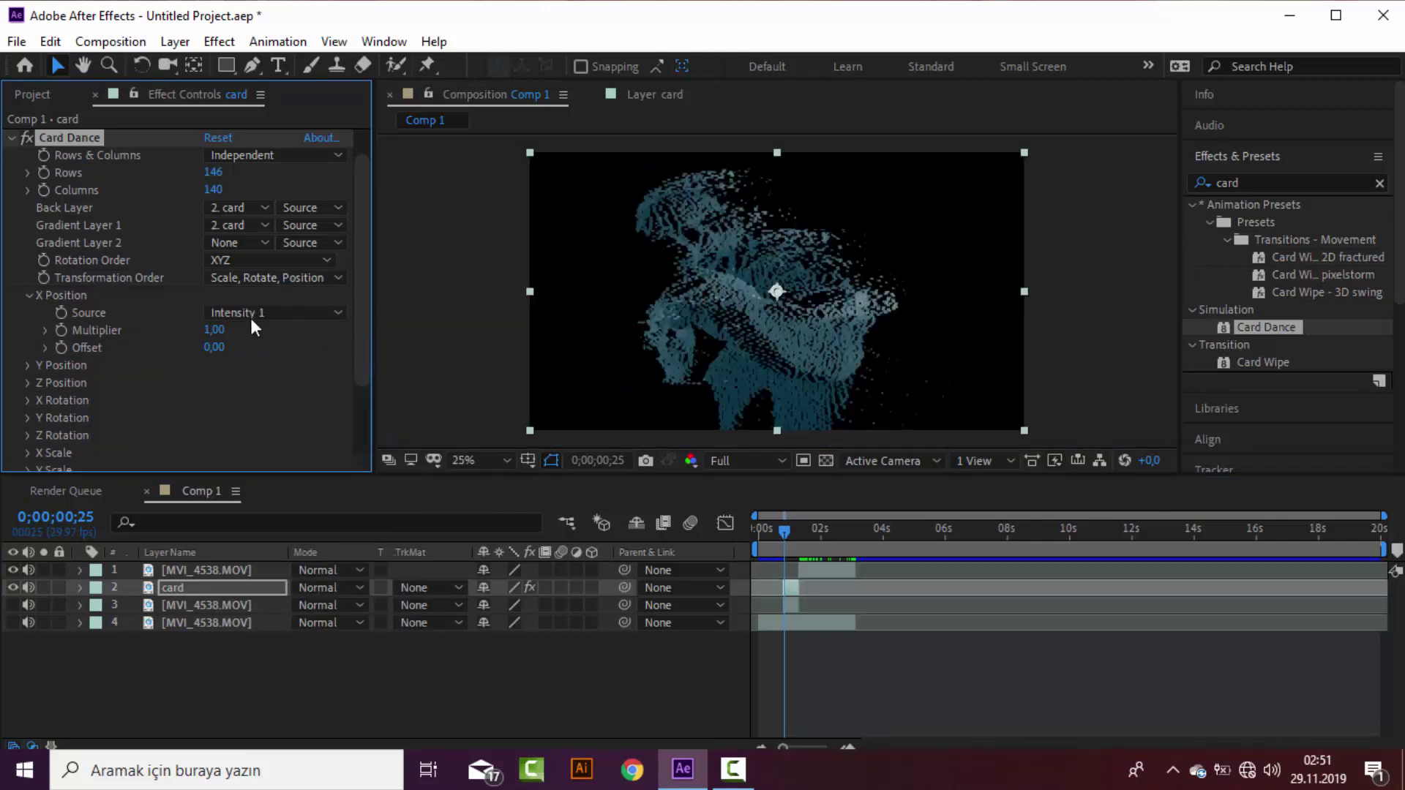
# Step: Set the X Position multiplier to -0,10, then raise the Y Position multiplier
pyautogui.click(214, 330)
pyautogui.write('0')
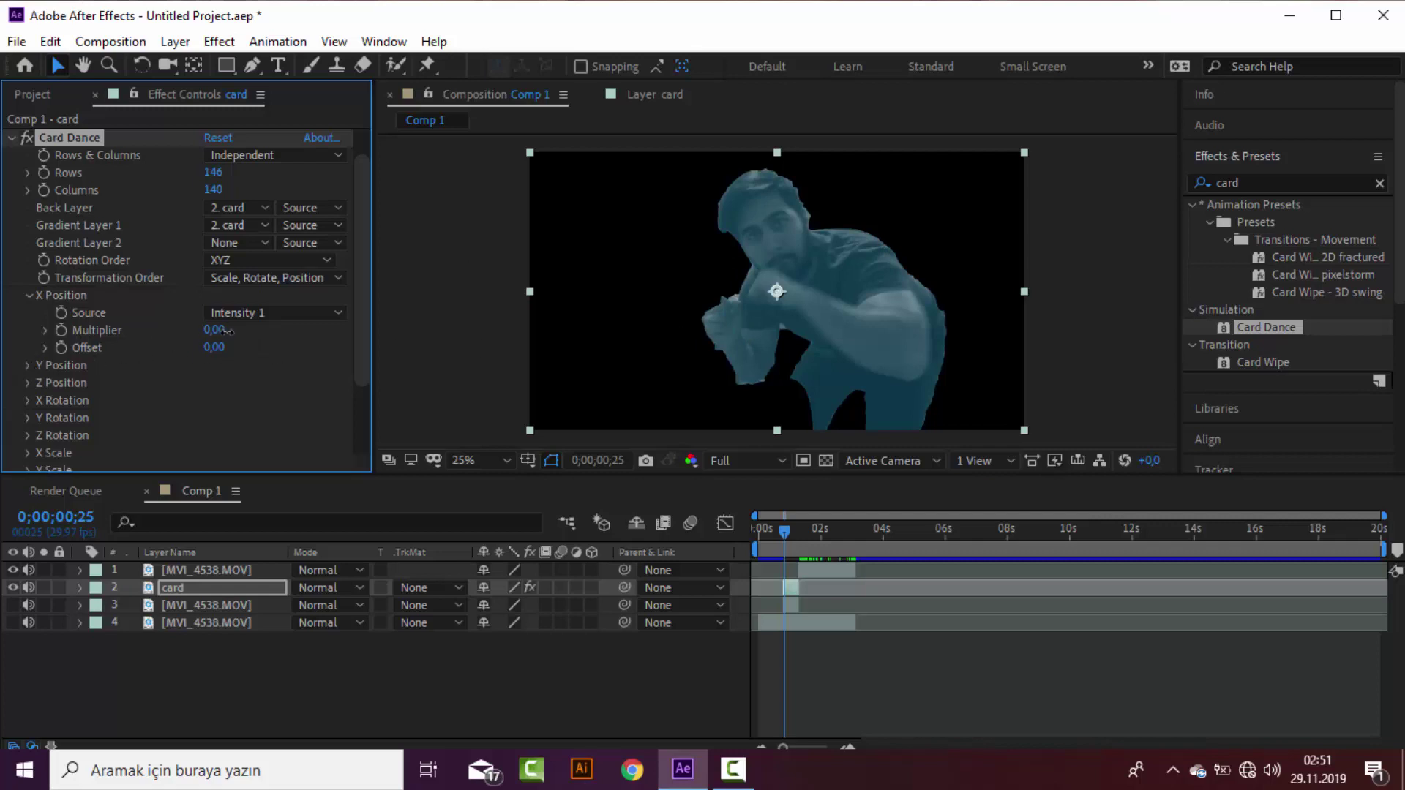
pyautogui.moveTo(214, 330)
pyautogui.mouseDown()
pyautogui.moveTo(231, 332)
pyautogui.moveTo(217, 329)
pyautogui.mouseUp()
pyautogui.moveTo(218, 329); pyautogui.dragTo(217, 329)
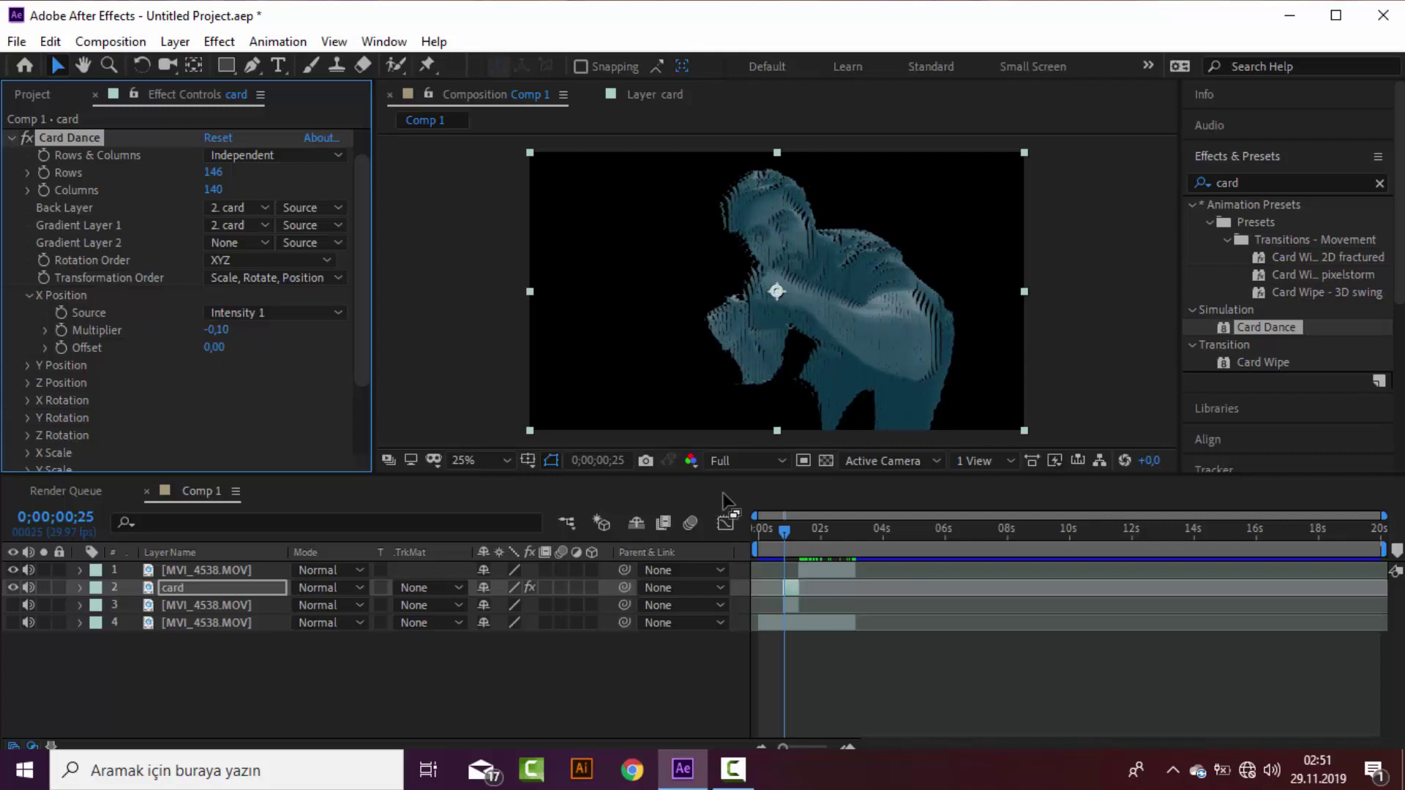
pyautogui.click(780, 530)
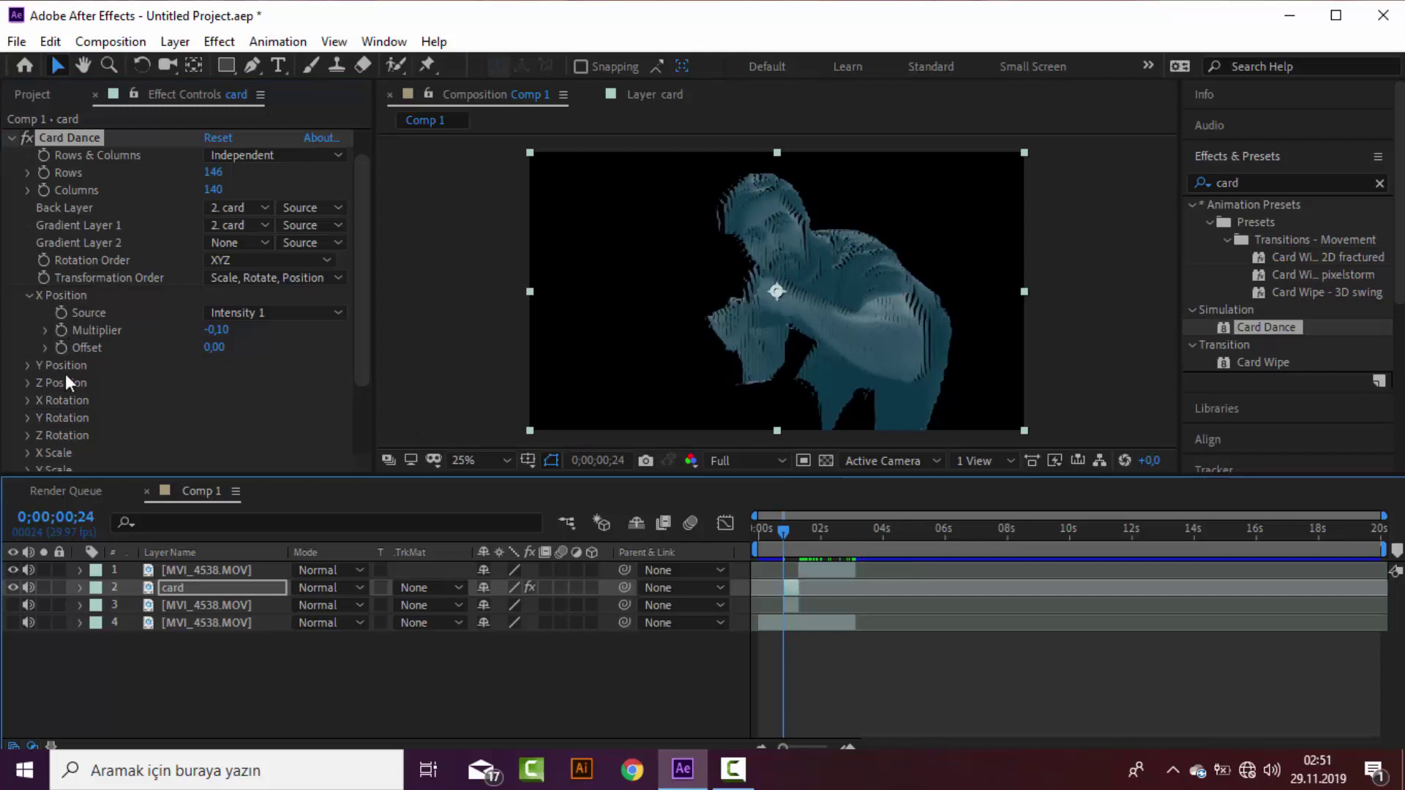
pyautogui.click(27, 371)
pyautogui.moveTo(217, 401); pyautogui.dragTo(225, 400)
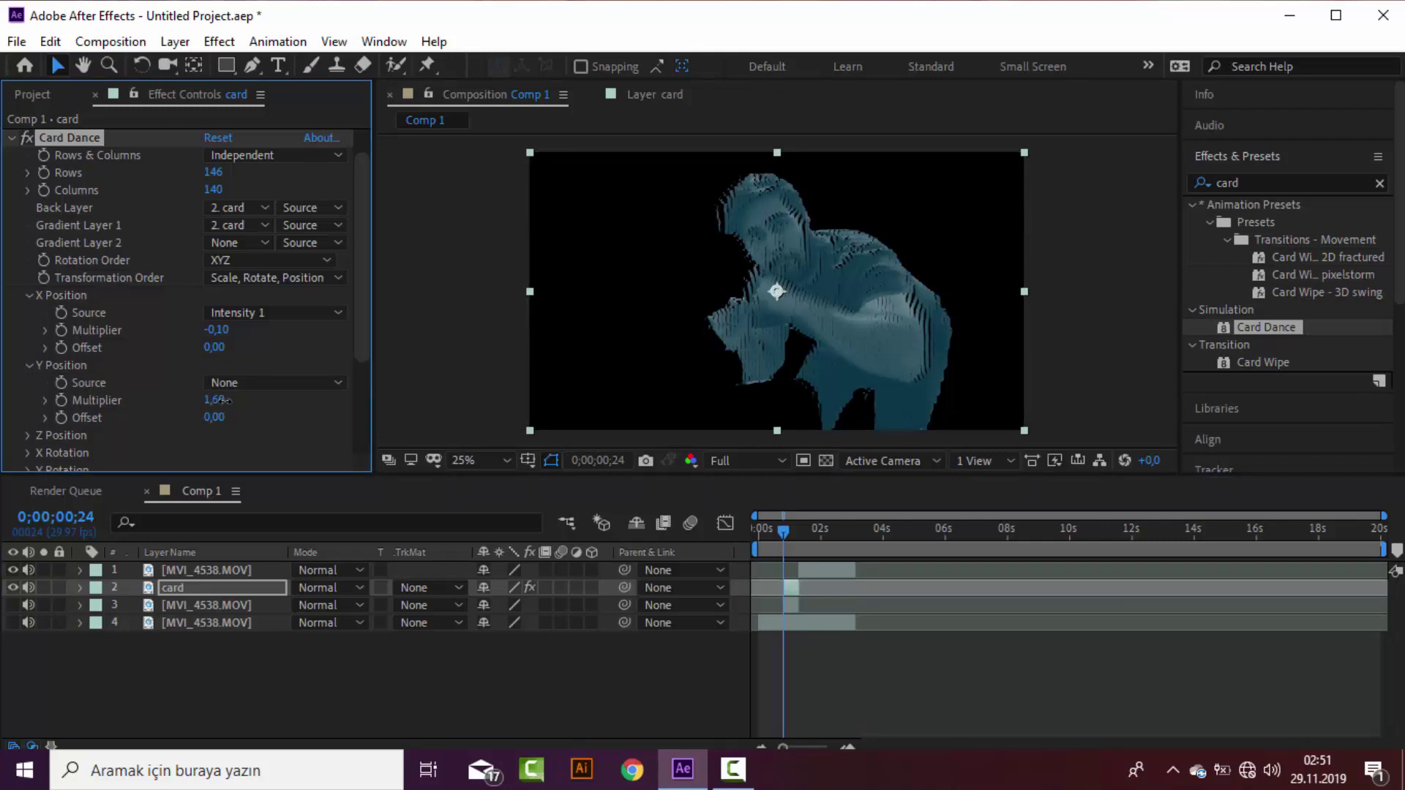
# Step: Drive Card Dance Y Position from Intensity 1 (multiplier 0, offset -0,10) and unhide the room video layer
pyautogui.moveTo(225, 399); pyautogui.dragTo(237, 407)
pyautogui.click(243, 381)
pyautogui.click(313, 347)
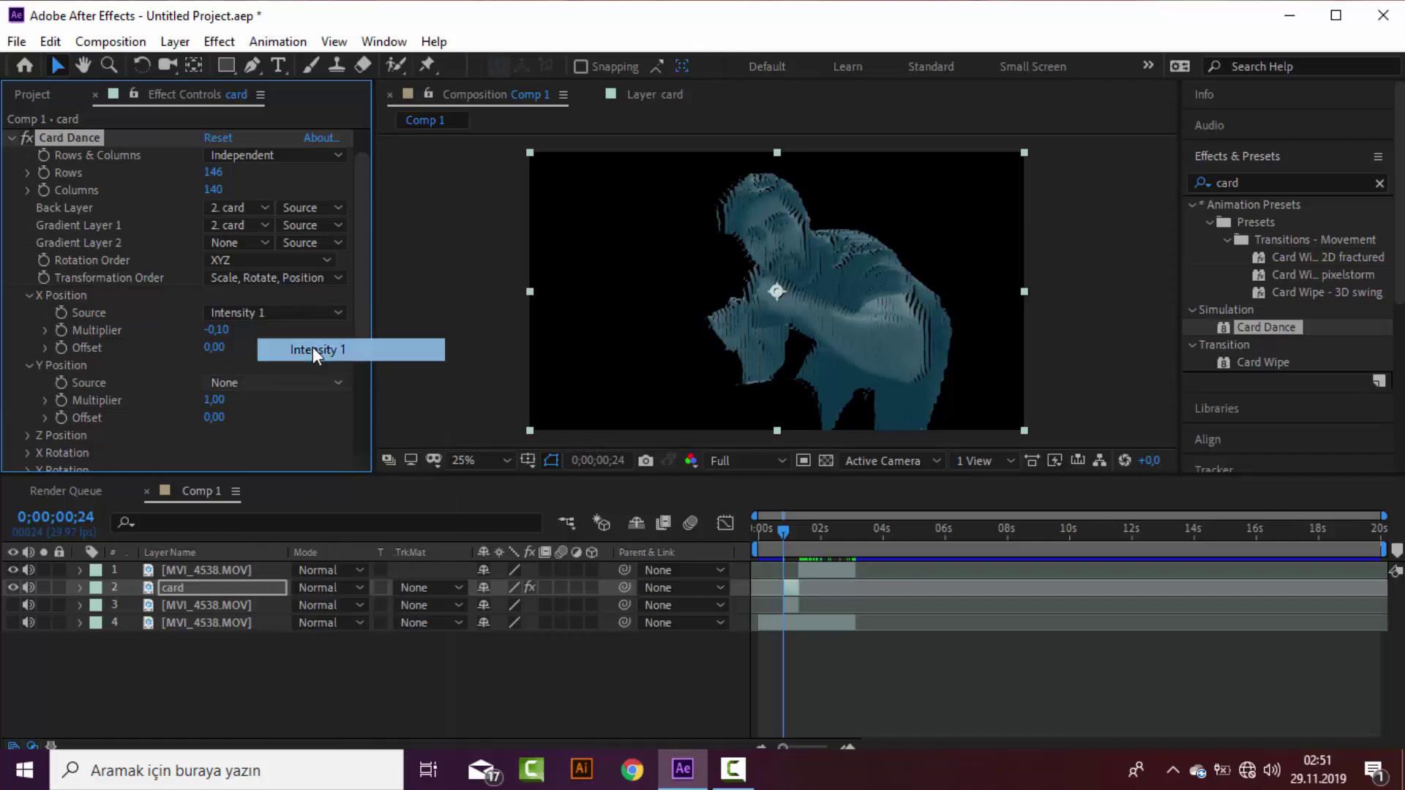
pyautogui.click(214, 400)
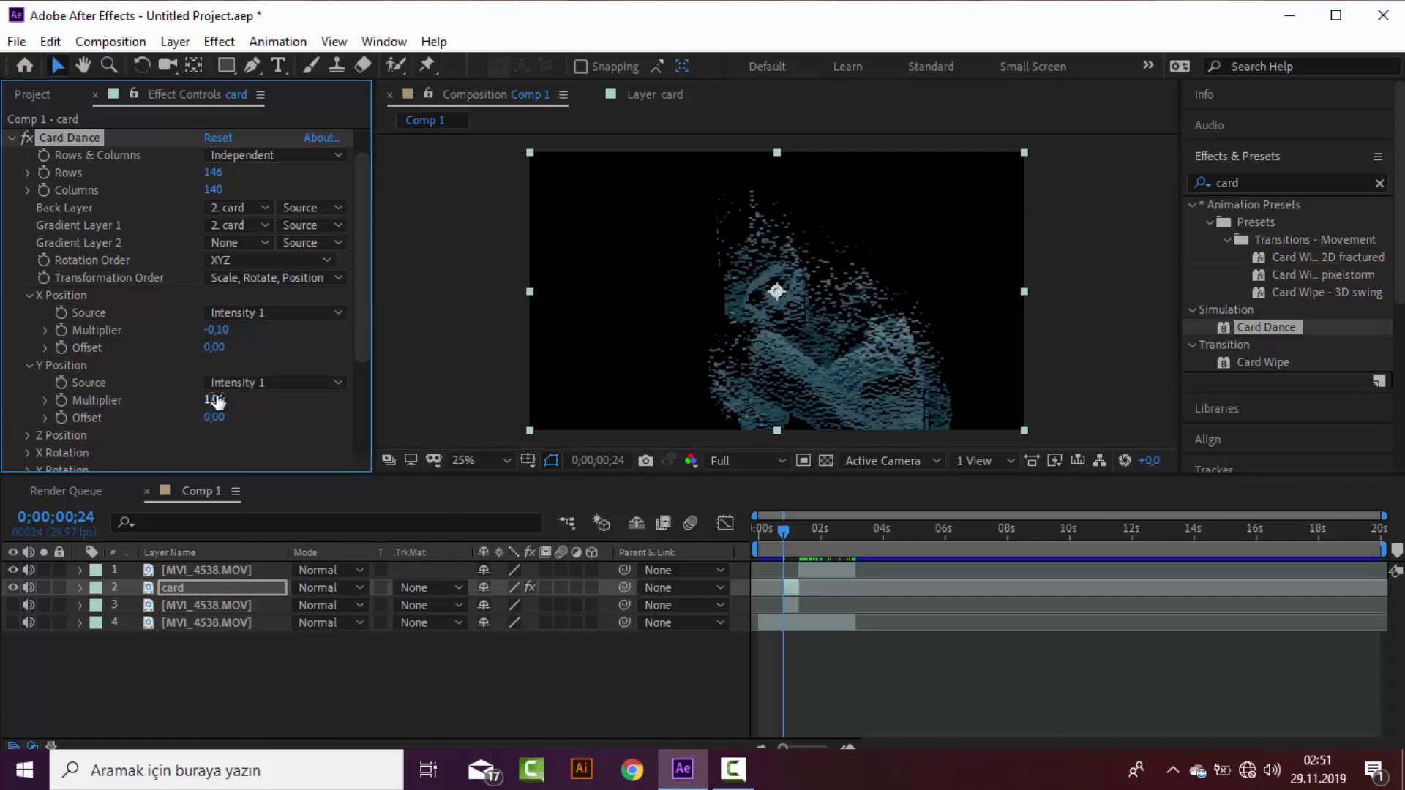
pyautogui.write('0')
pyautogui.press('Return')
pyautogui.moveTo(214, 417); pyautogui.dragTo(216, 420)
pyautogui.write('-0,1')
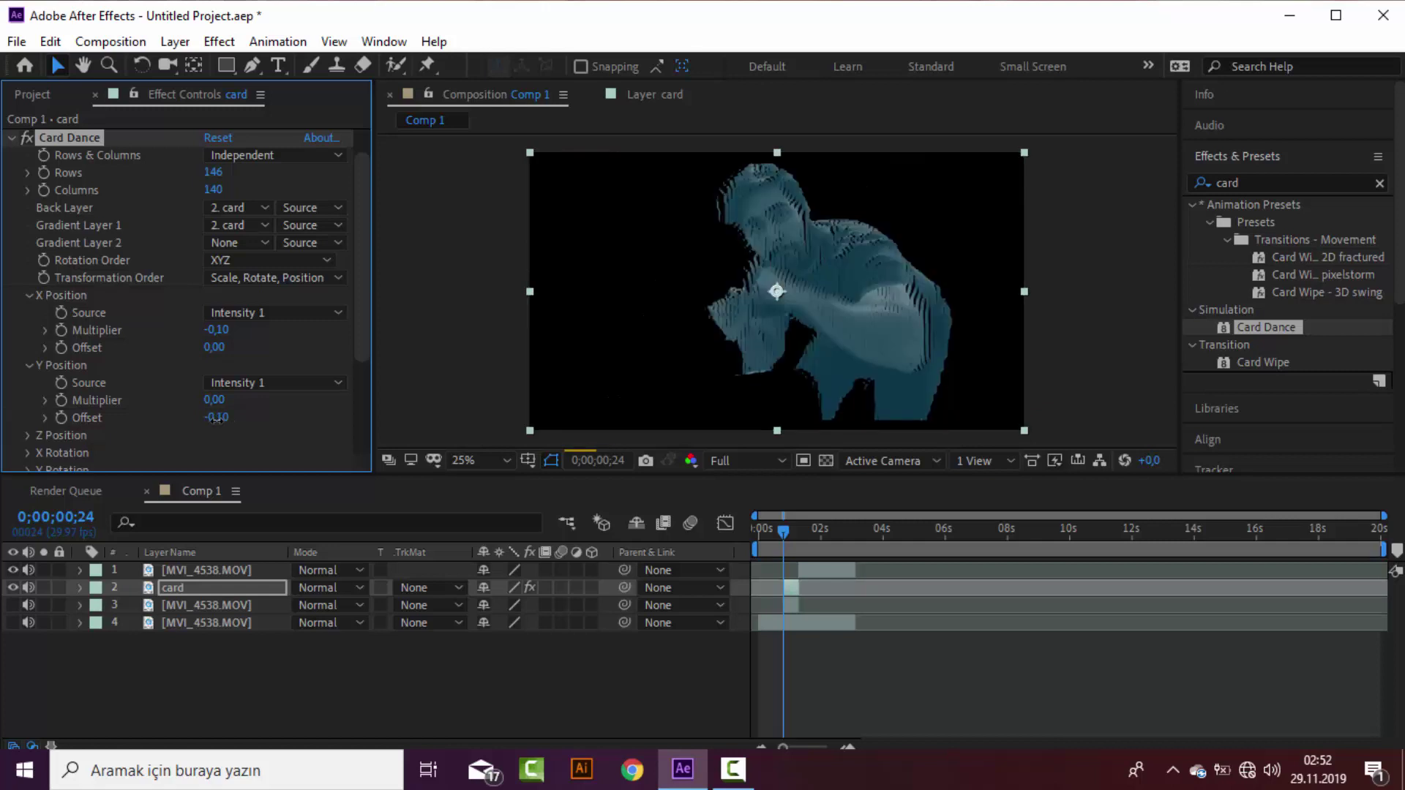
pyautogui.click(13, 605)
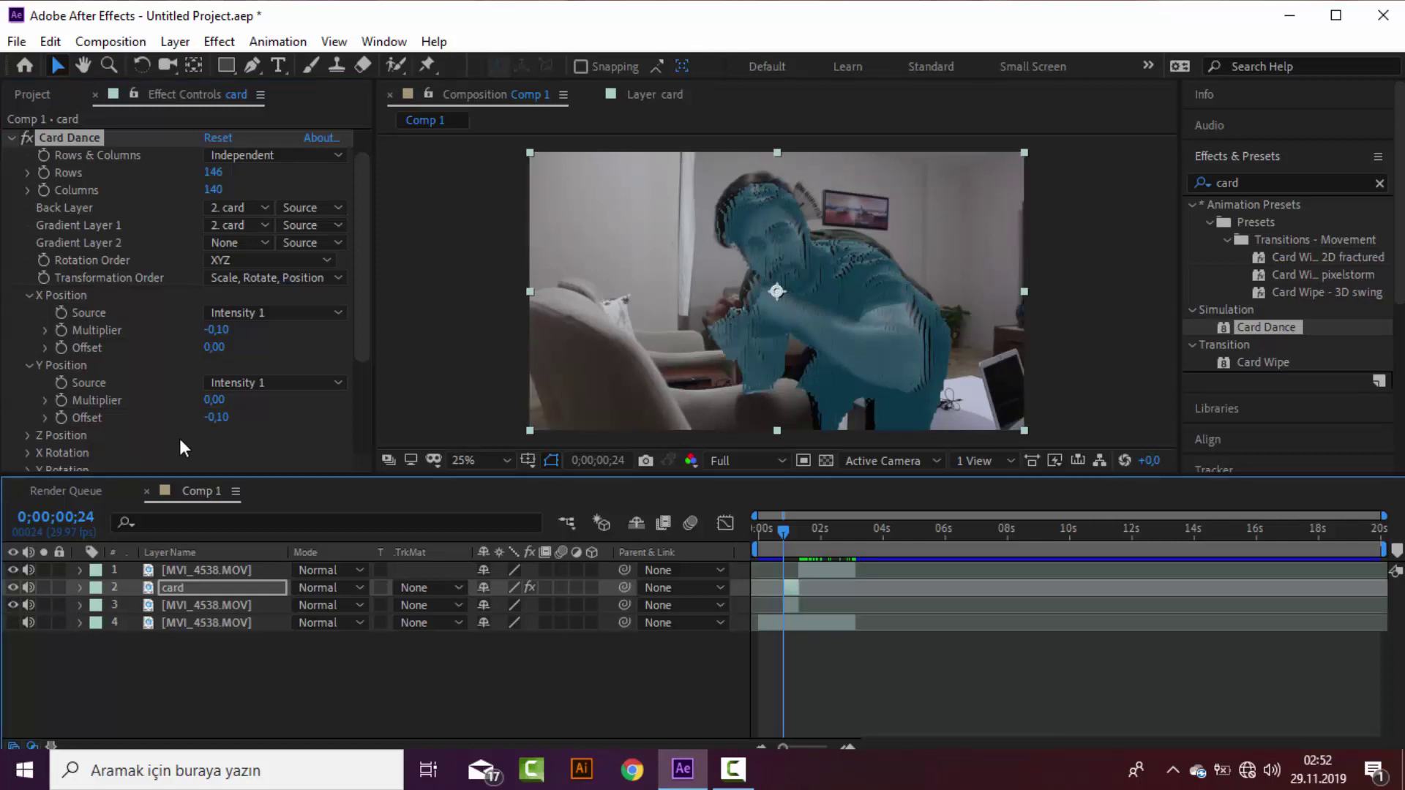
# Step: Keyframe the card layer's Scale at 100%, then 114% a few frames later, then 100% at 0;00;01;08
pyautogui.click(80, 588)
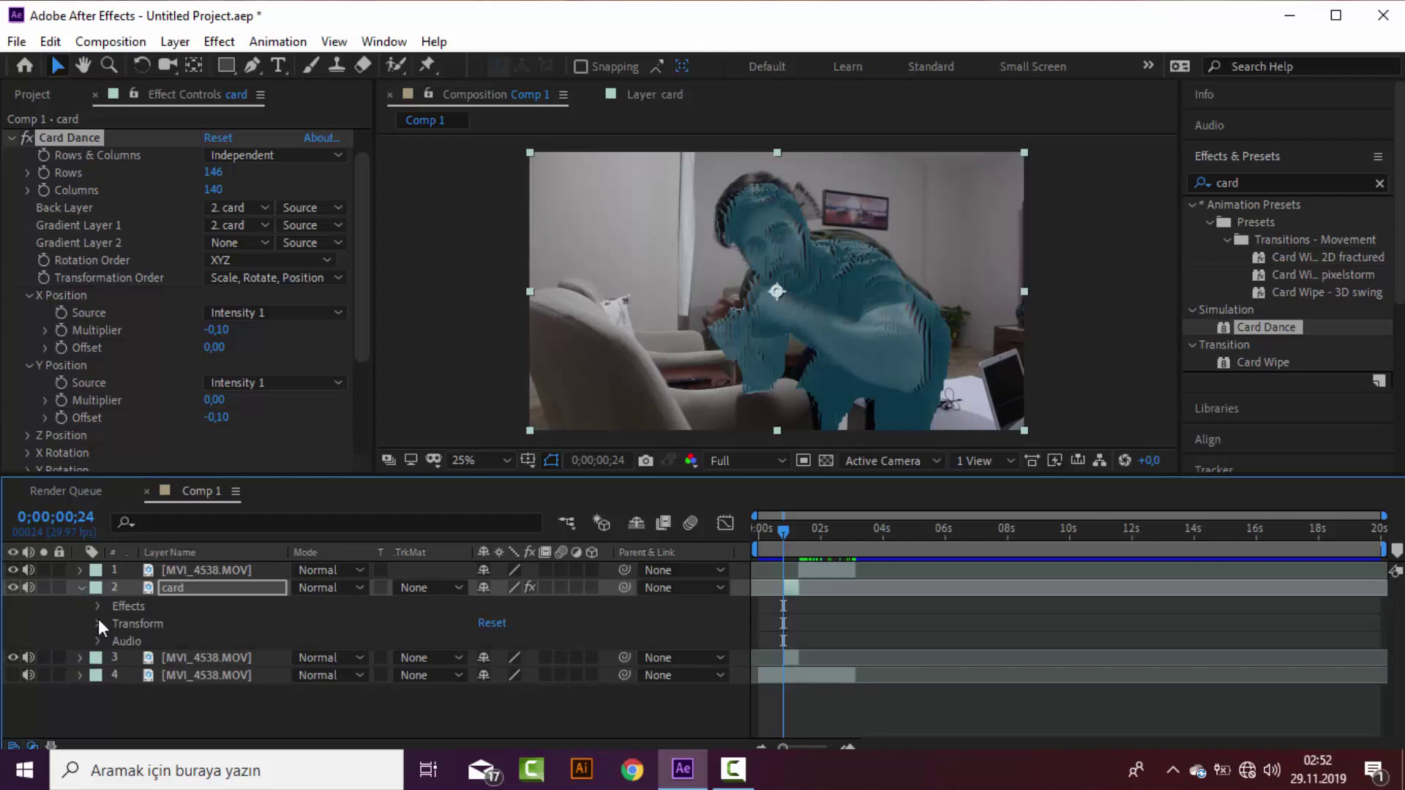
pyautogui.click(98, 623)
pyautogui.click(136, 677)
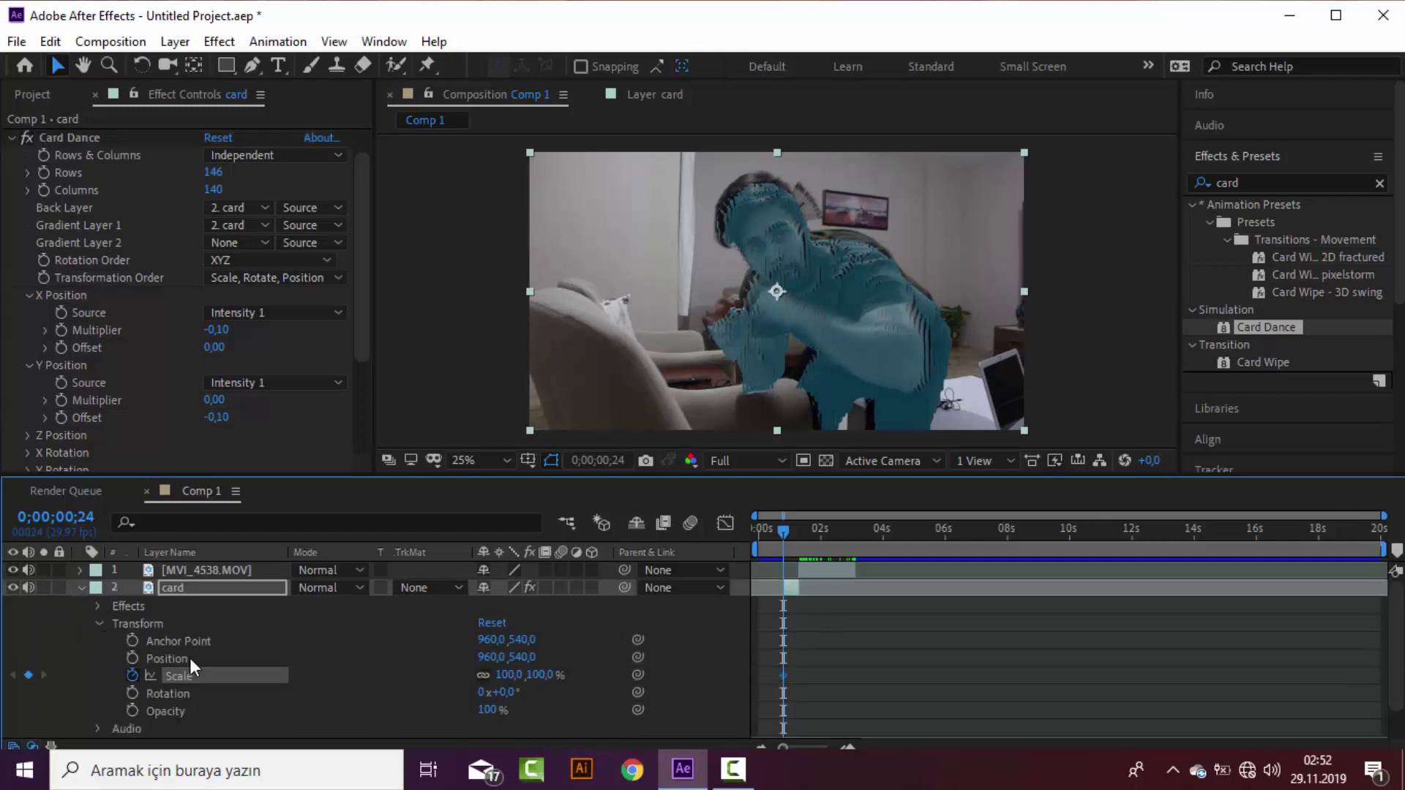
pyautogui.moveTo(786, 529); pyautogui.dragTo(792, 528)
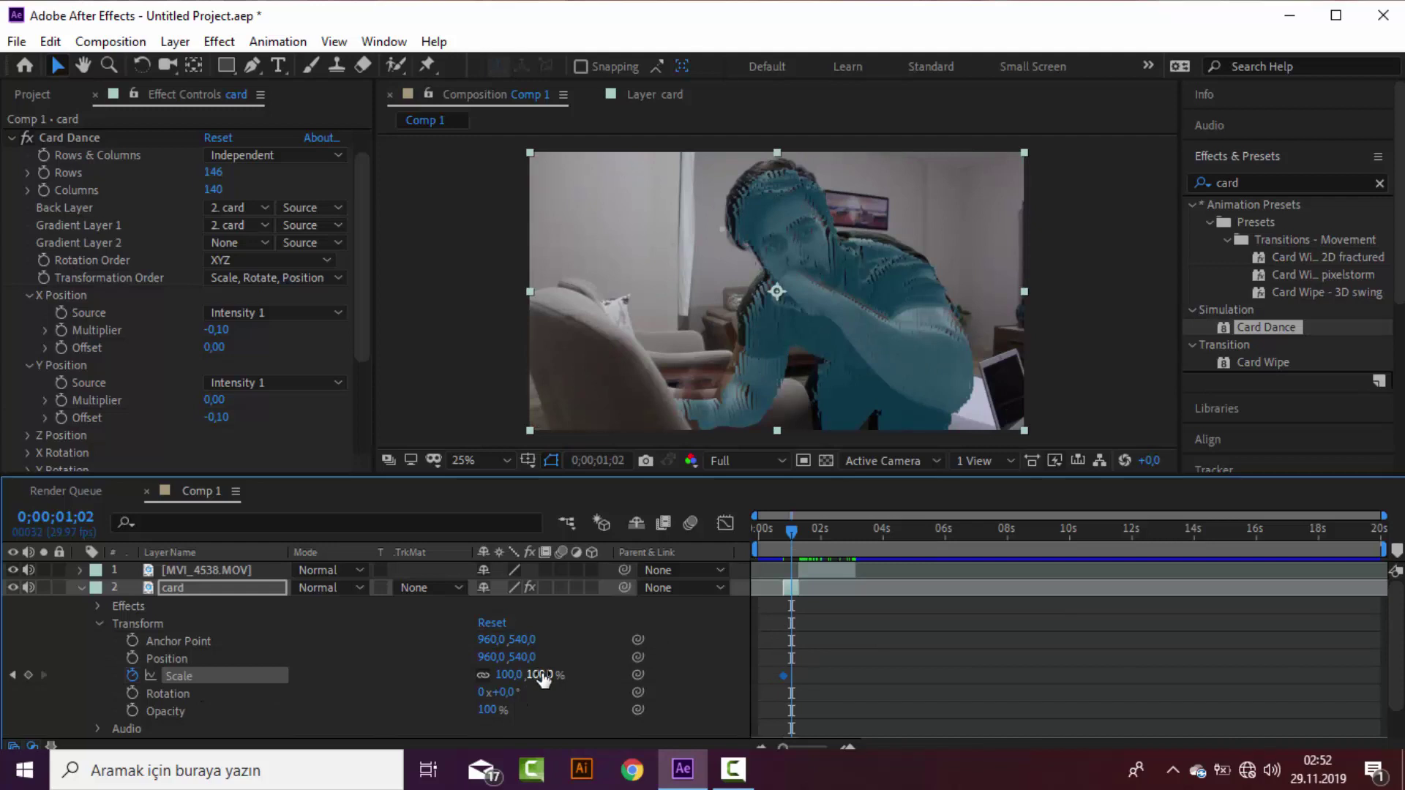
pyautogui.moveTo(542, 675); pyautogui.dragTo(557, 675)
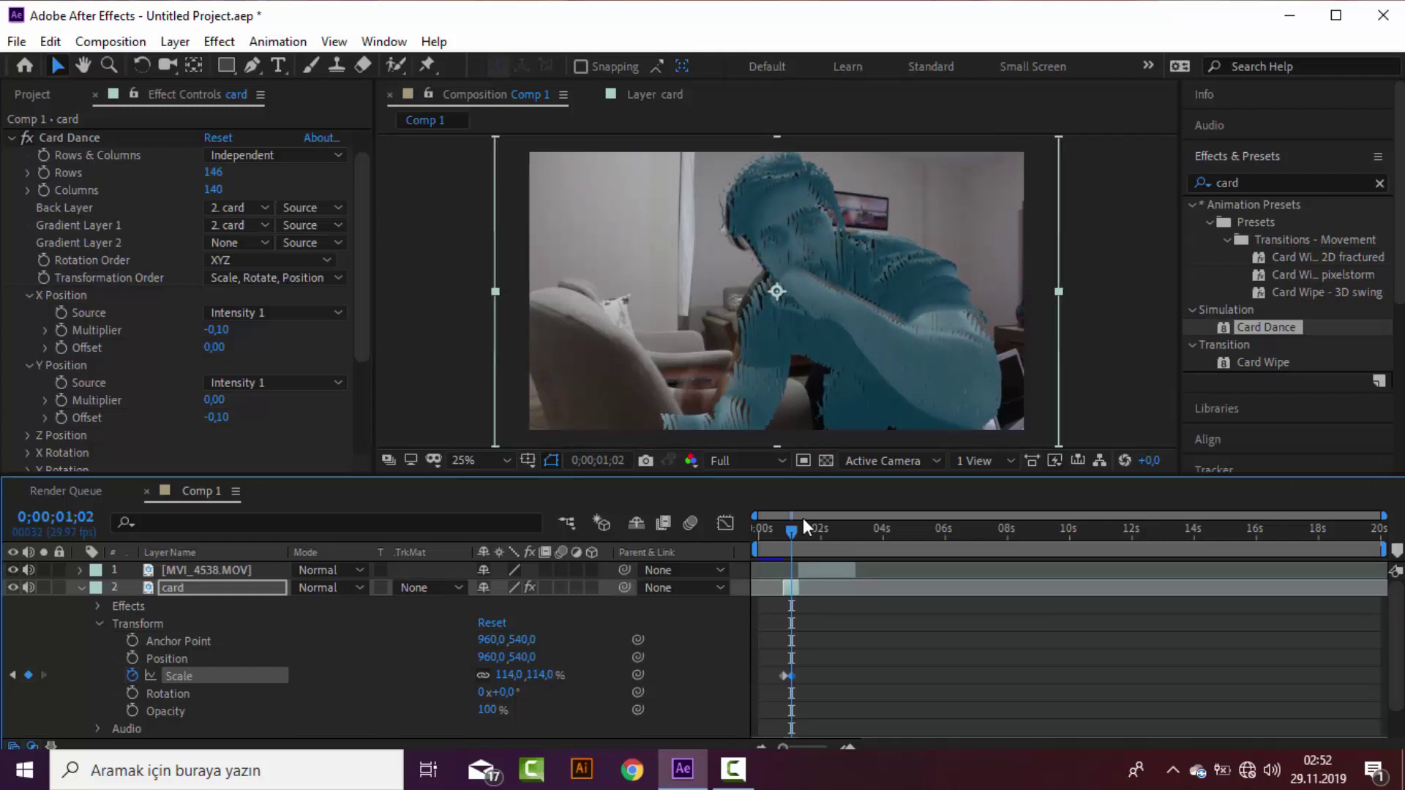
pyautogui.moveTo(796, 531); pyautogui.dragTo(804, 534)
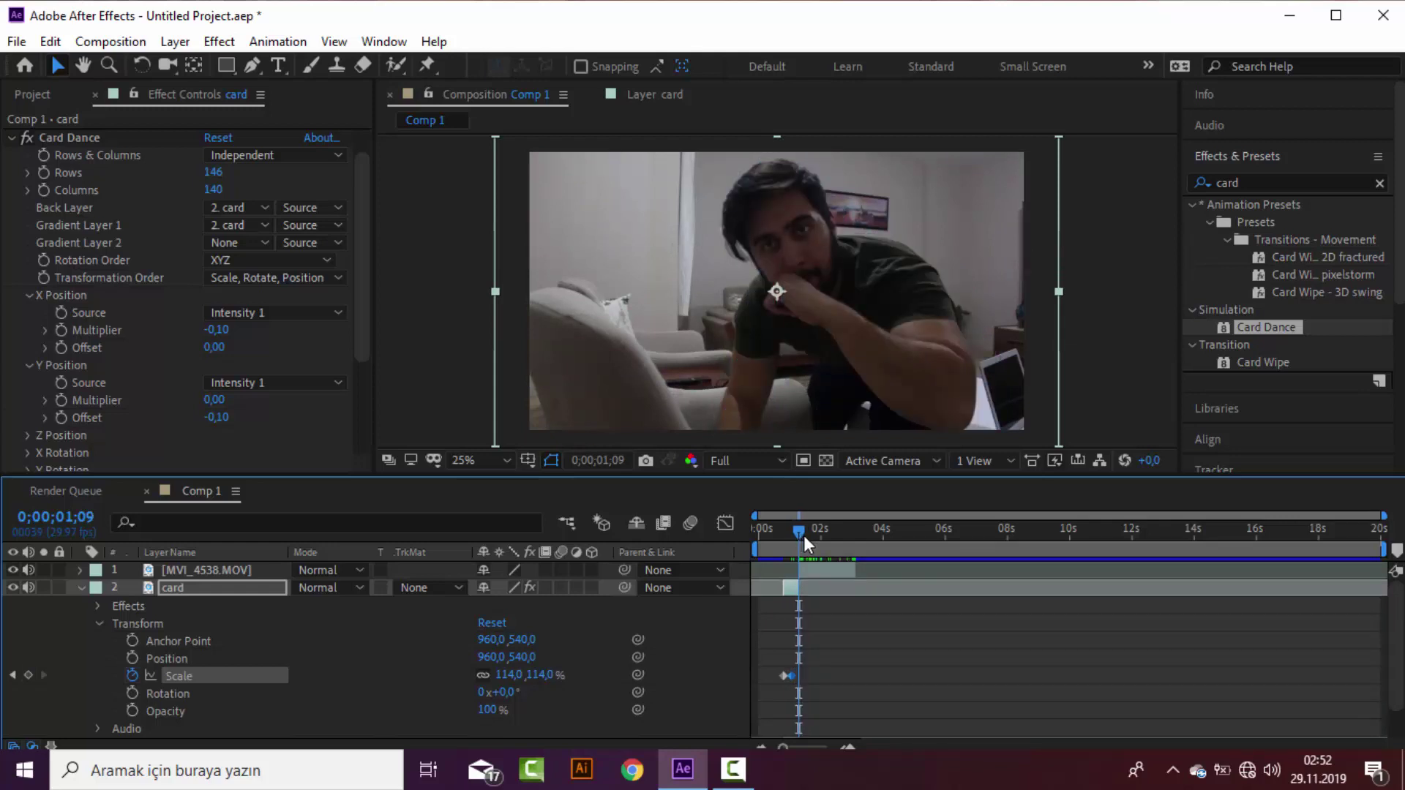
pyautogui.press('pageup')
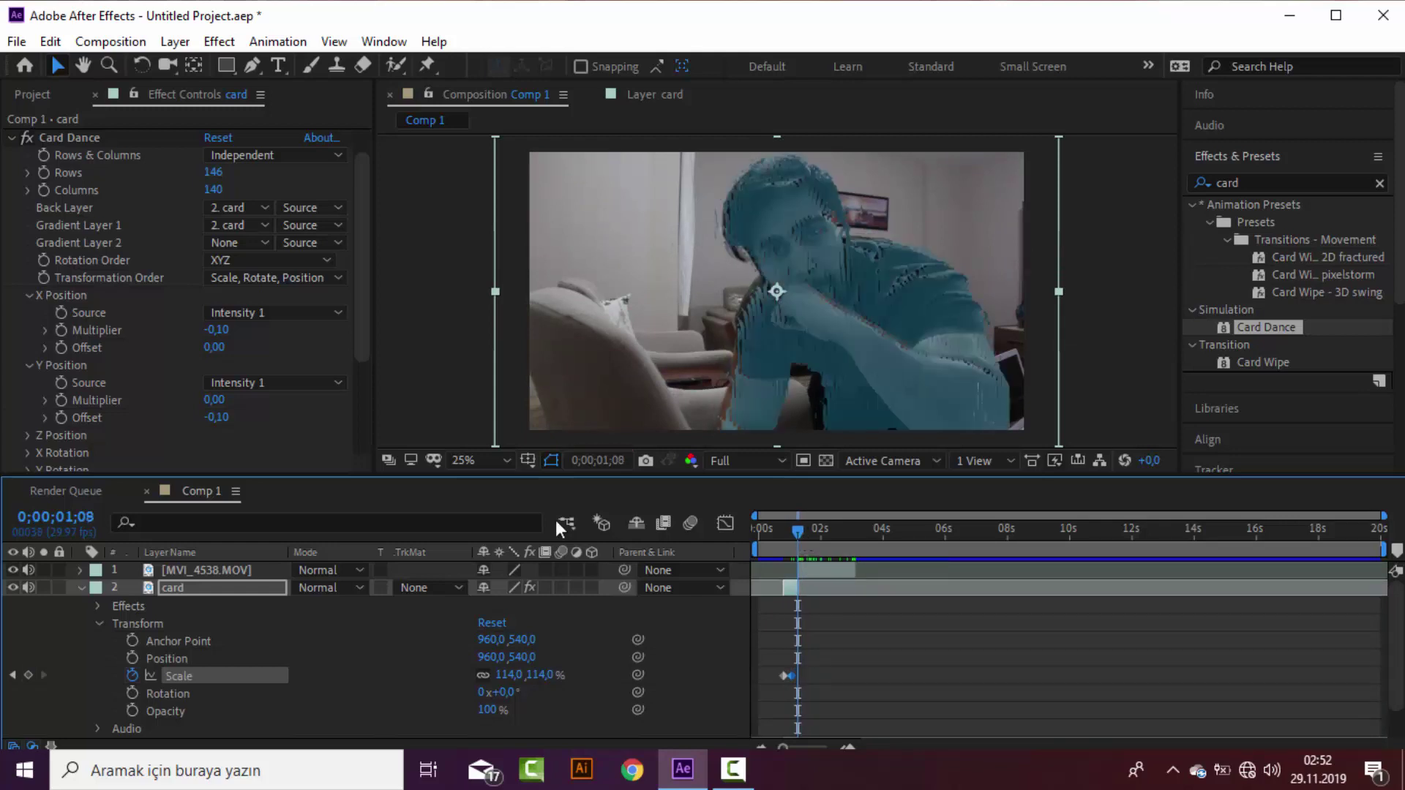
pyautogui.click(544, 674)
pyautogui.write('100')
pyautogui.press('Return')
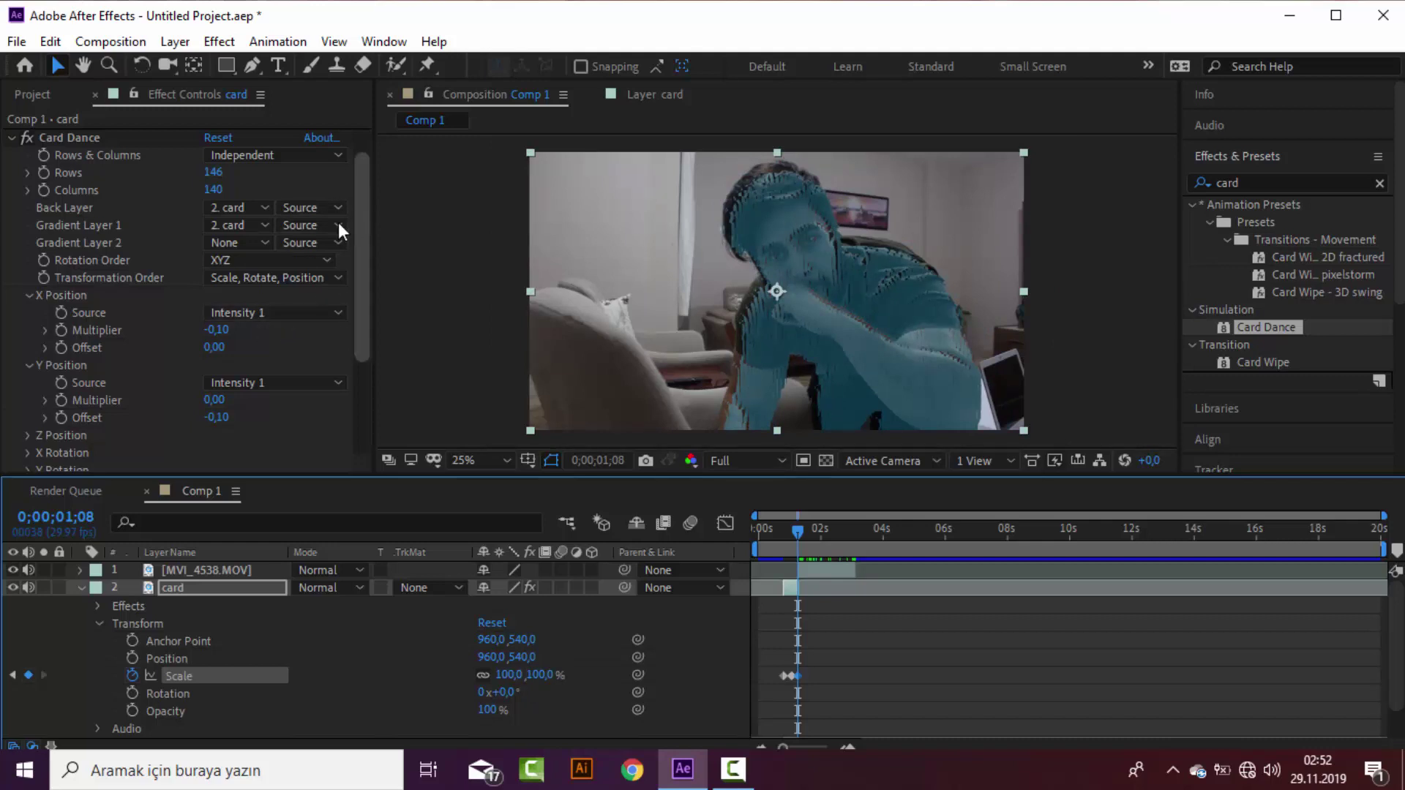
# Step: Set Card Dance Columns to 250 and Rows to 300, then return to 0;00;00;24
pyautogui.moveTo(213, 172); pyautogui.dragTo(265, 174)
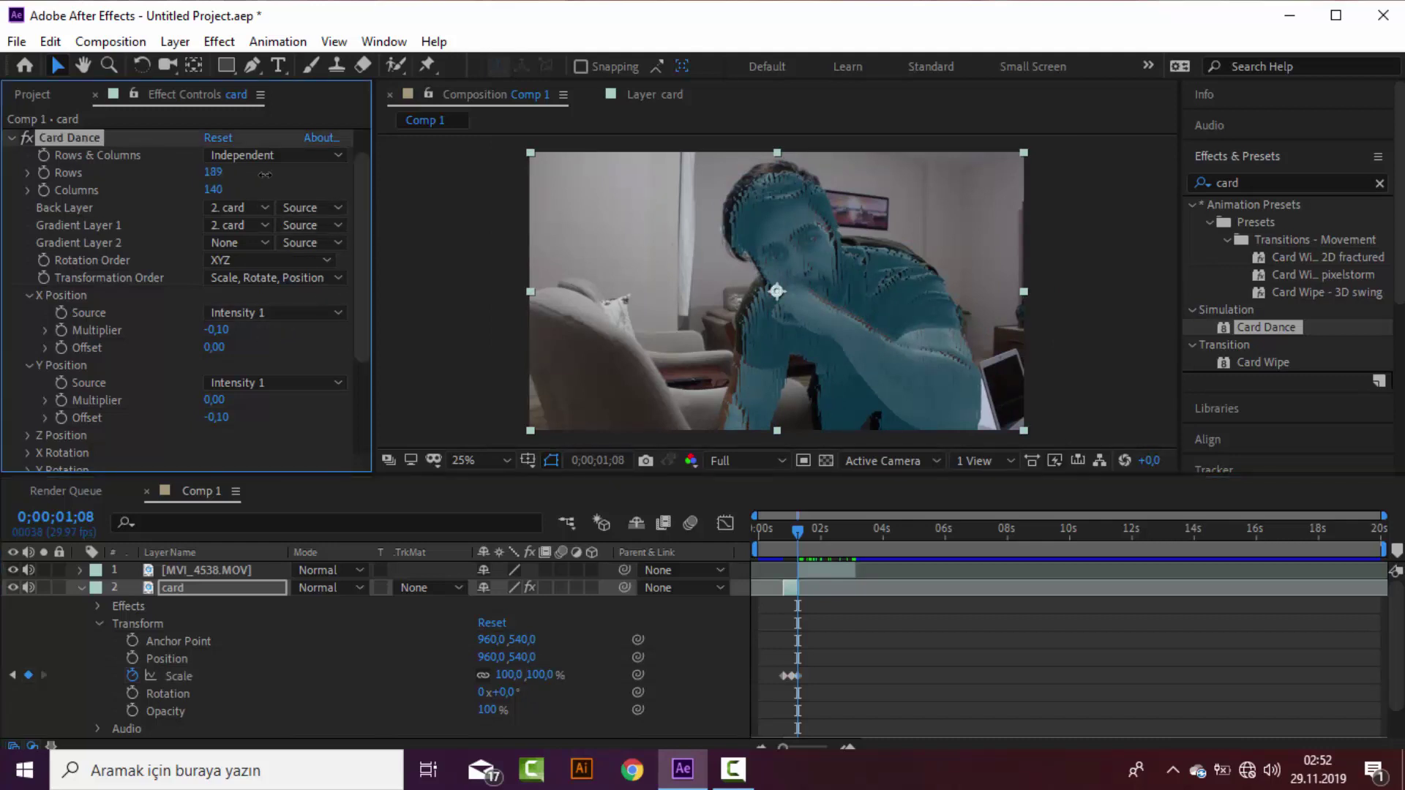
pyautogui.click(216, 189)
pyautogui.write('250')
pyautogui.press('Return')
pyautogui.click(207, 175)
pyautogui.write('300')
pyautogui.press('Return')
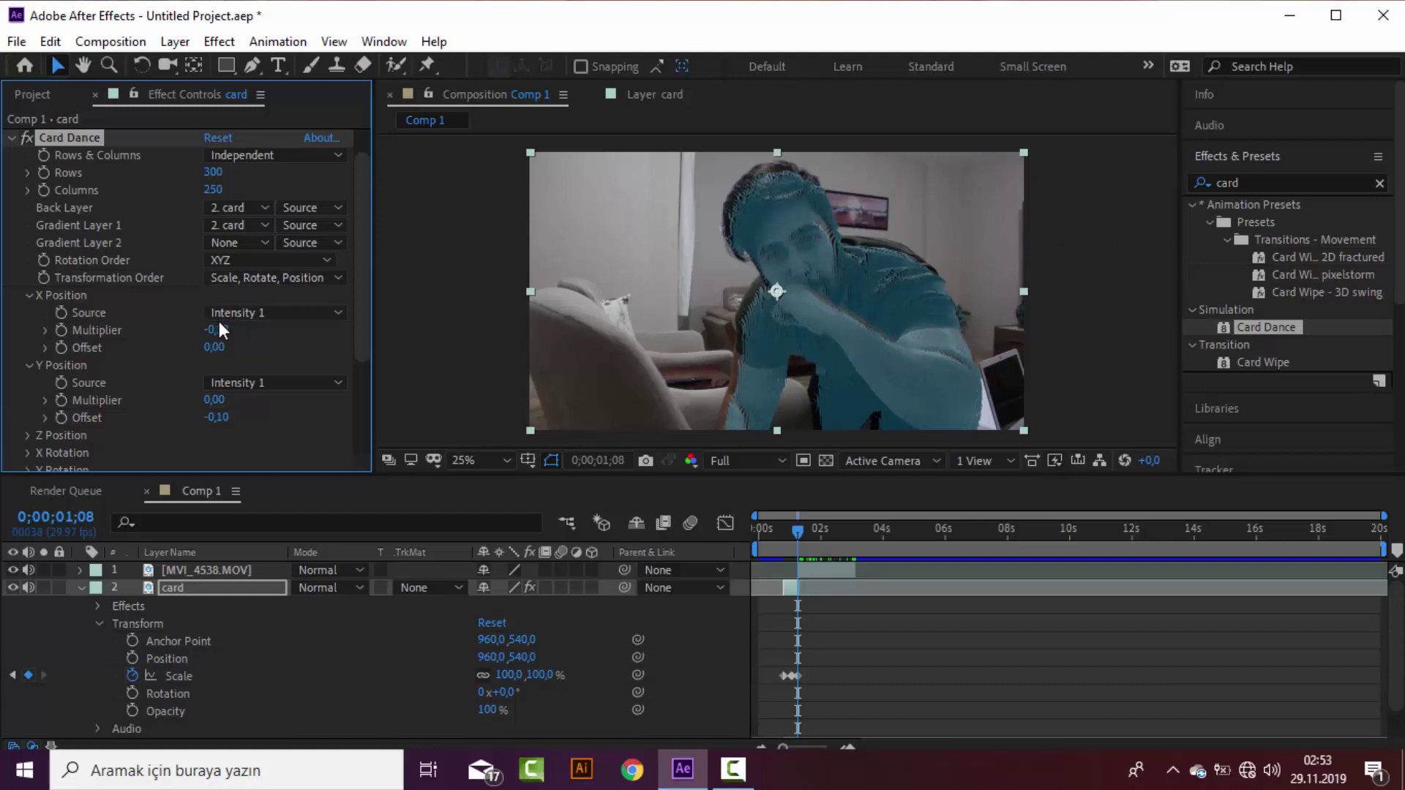
pyautogui.moveTo(802, 531); pyautogui.dragTo(793, 531)
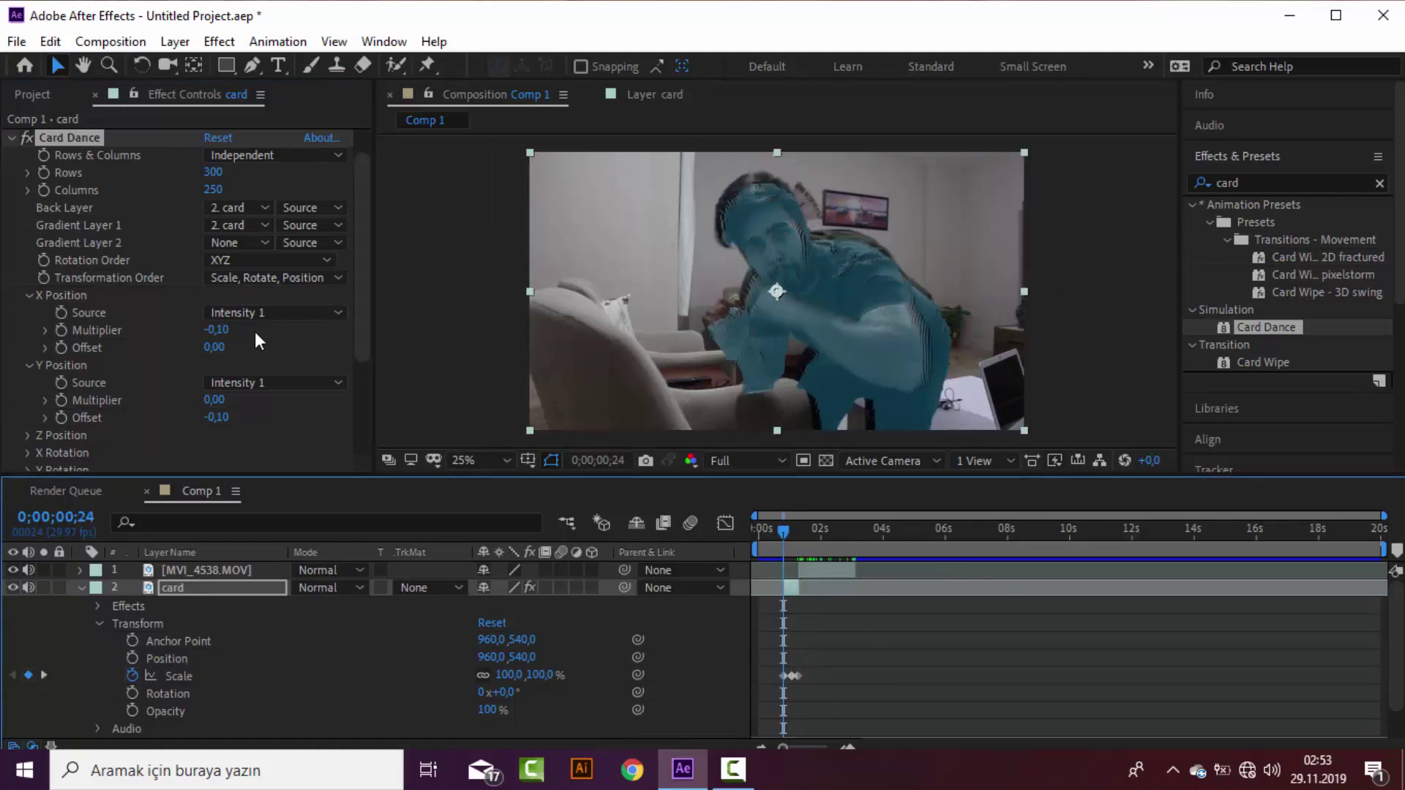
# Step: Set the Card Dance X Position multiplier to 0 and start keyframing it
pyautogui.click(217, 329)
pyautogui.write('0')
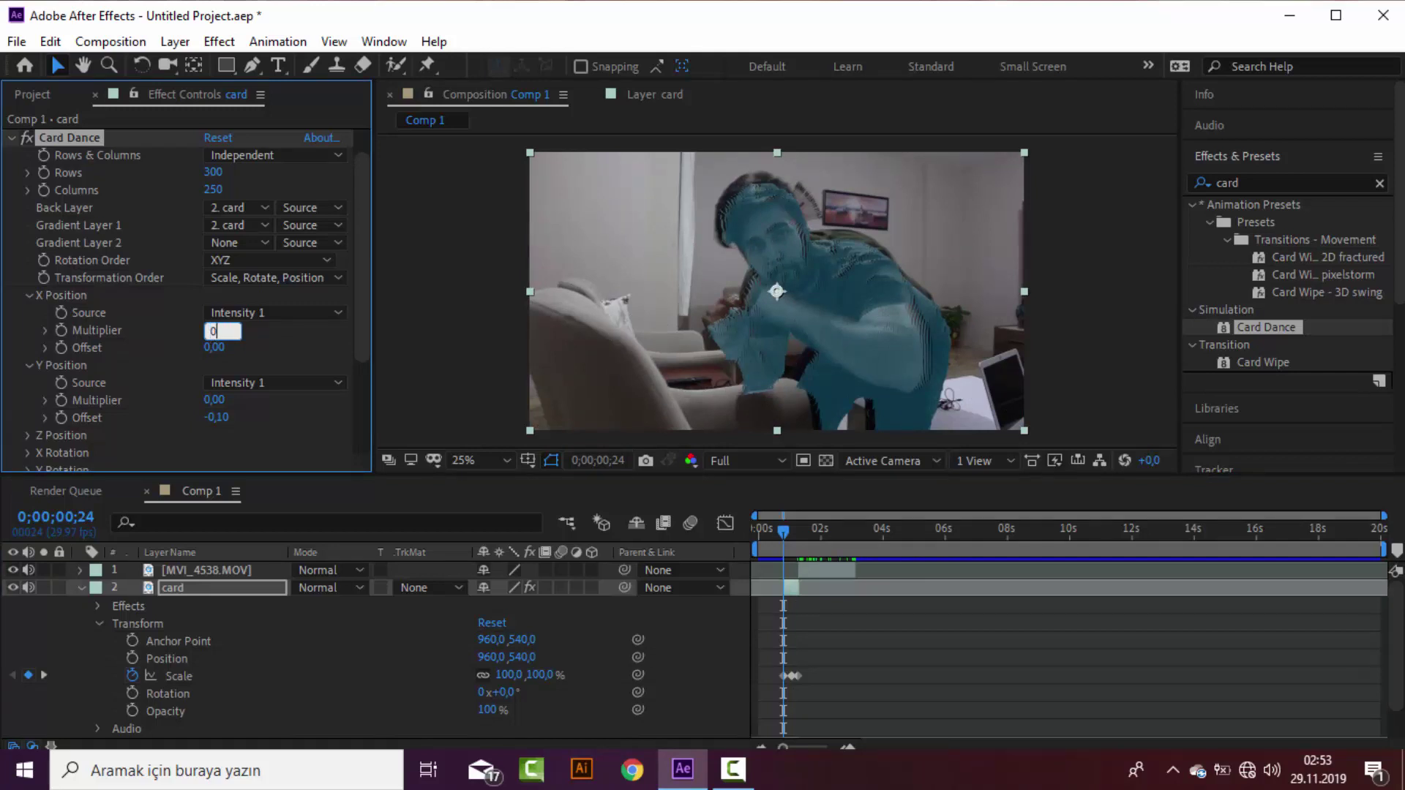
pyautogui.press('Return')
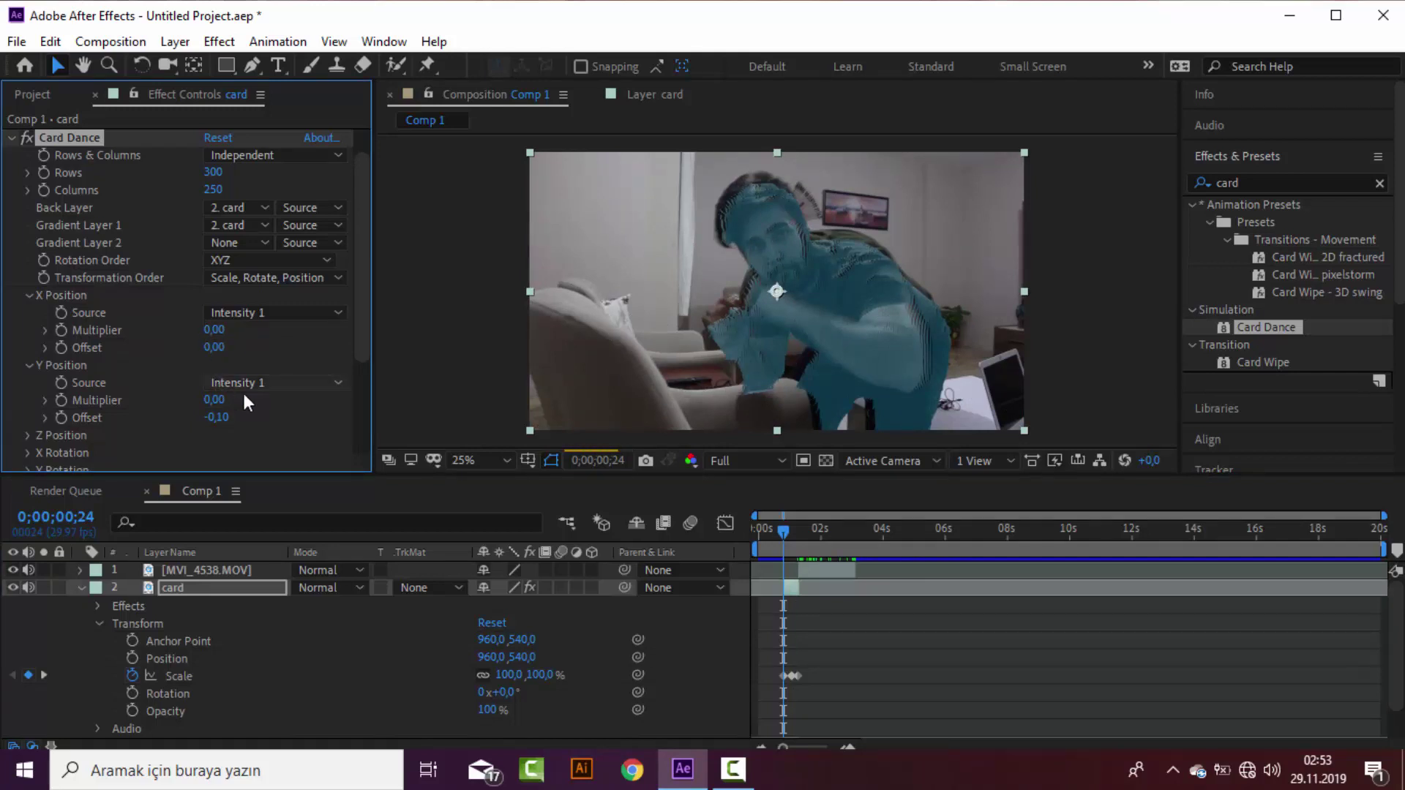
pyautogui.click(61, 330)
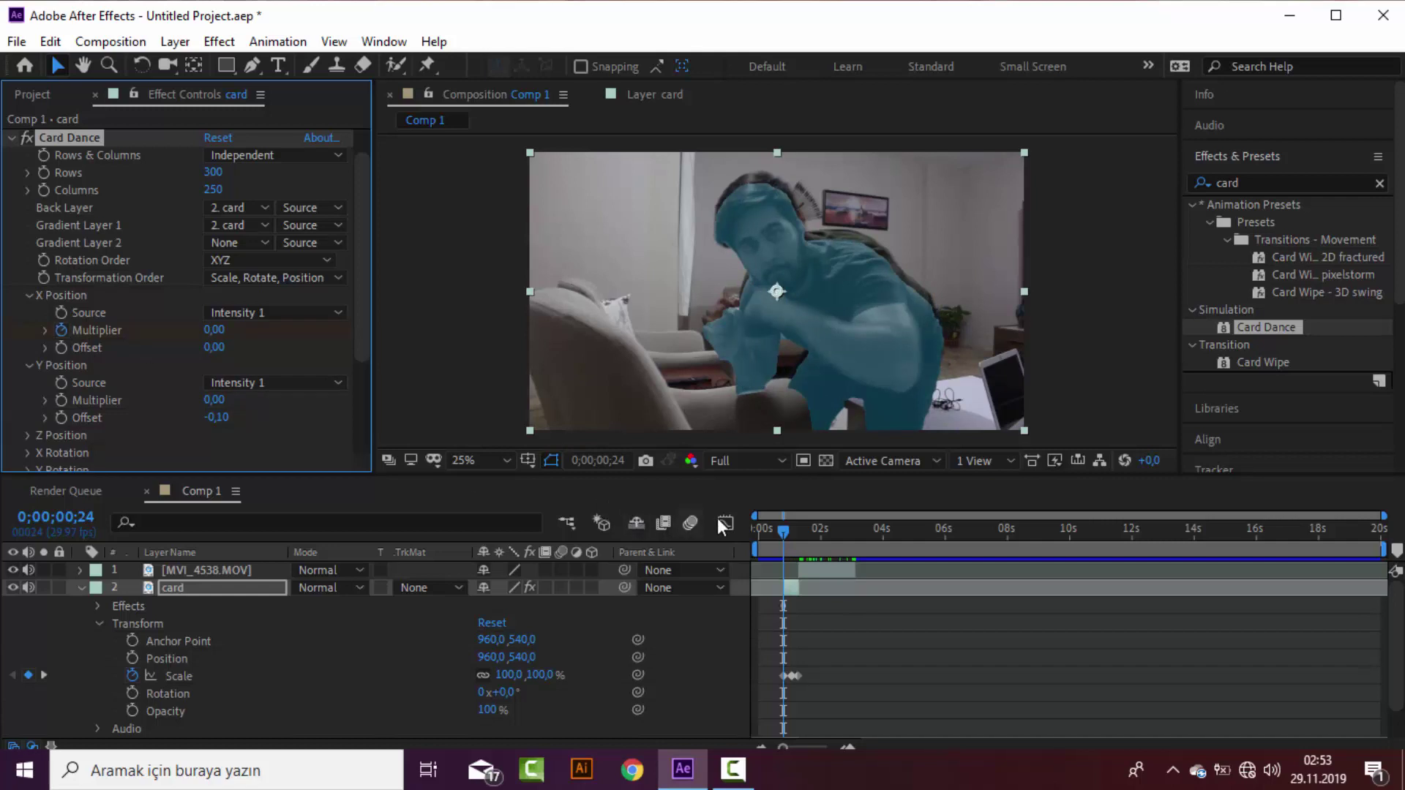
# Step: Keyframe the X Position multiplier at -0,20 near one second, then preview through to 0;00;01;08
pyautogui.moveTo(786, 526); pyautogui.dragTo(801, 541)
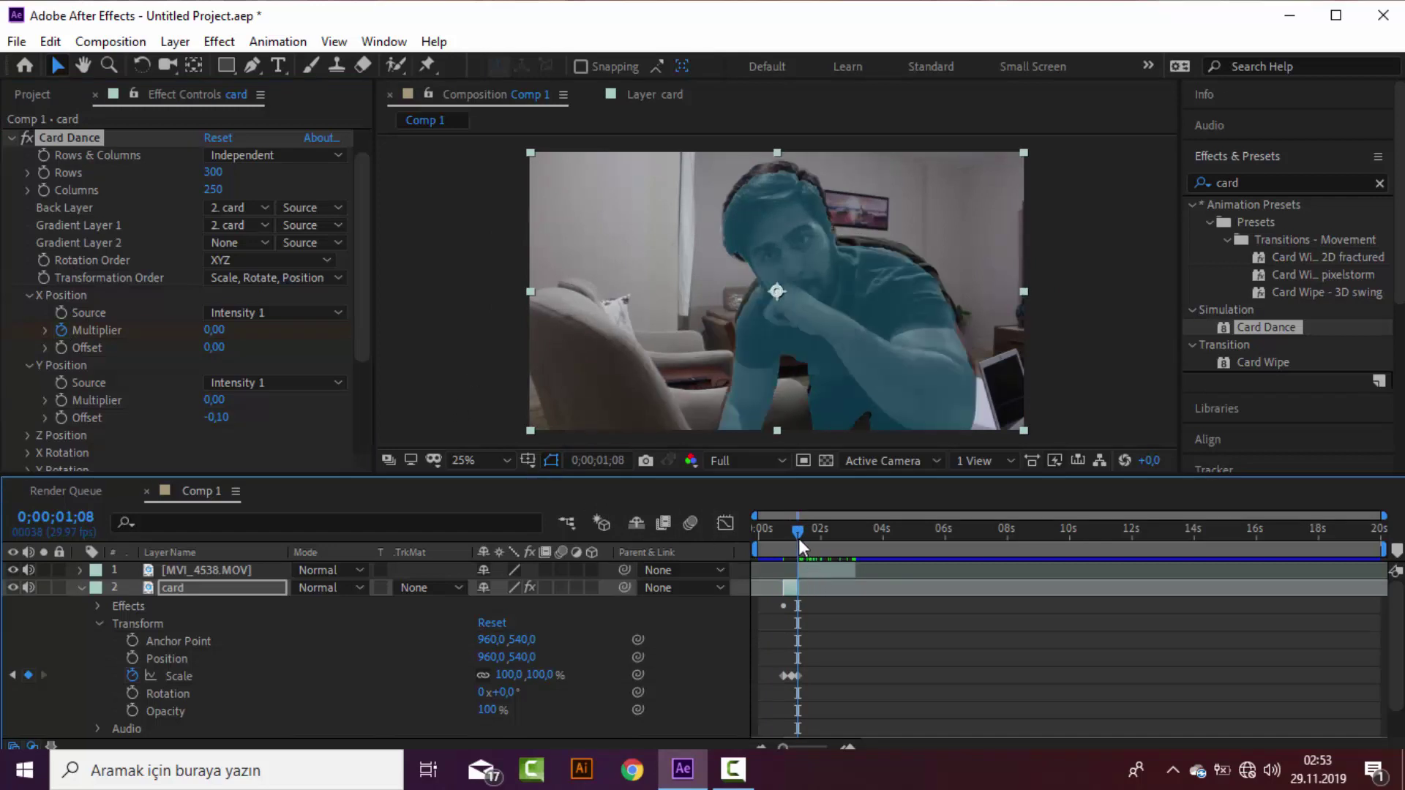
pyautogui.moveTo(796, 538); pyautogui.dragTo(795, 539)
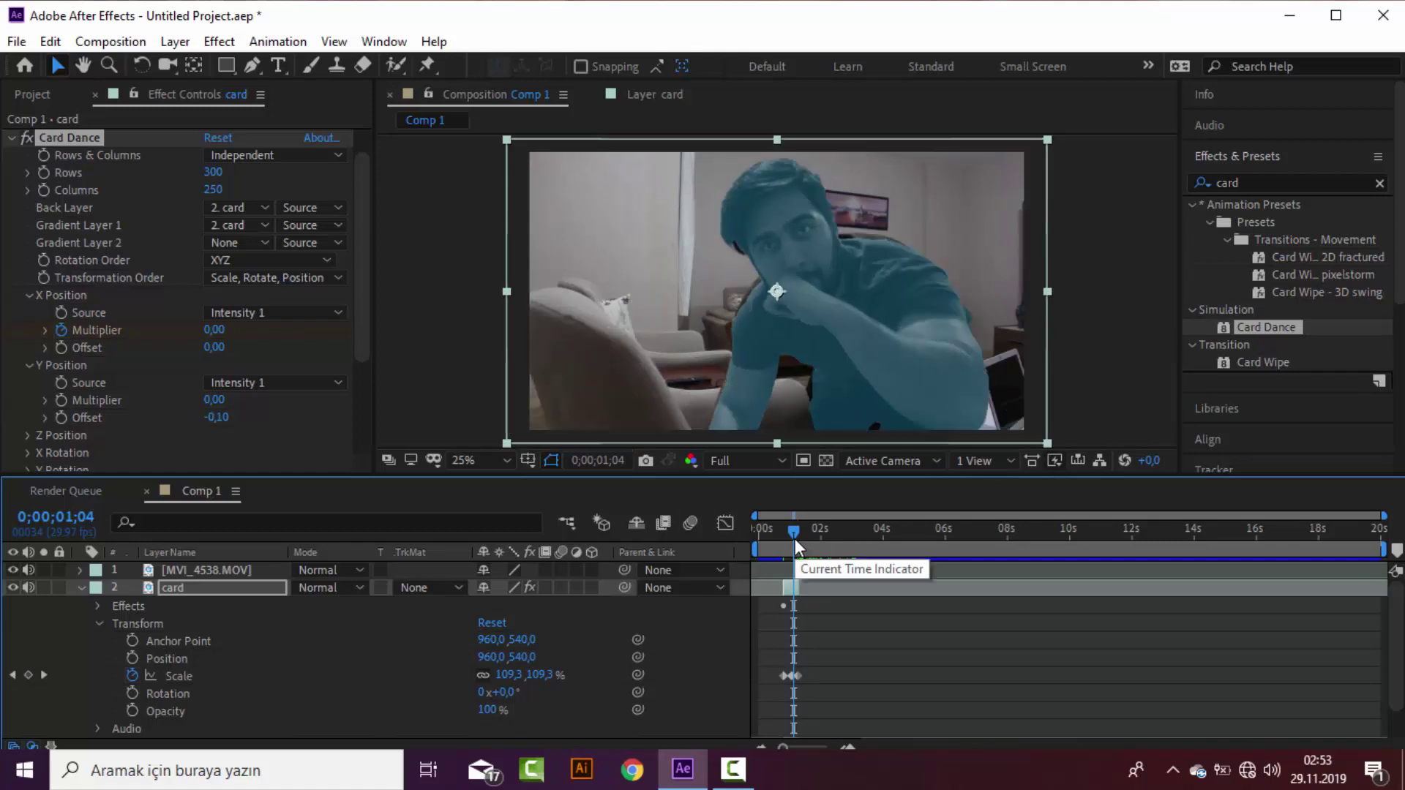
pyautogui.moveTo(794, 539); pyautogui.dragTo(788, 539)
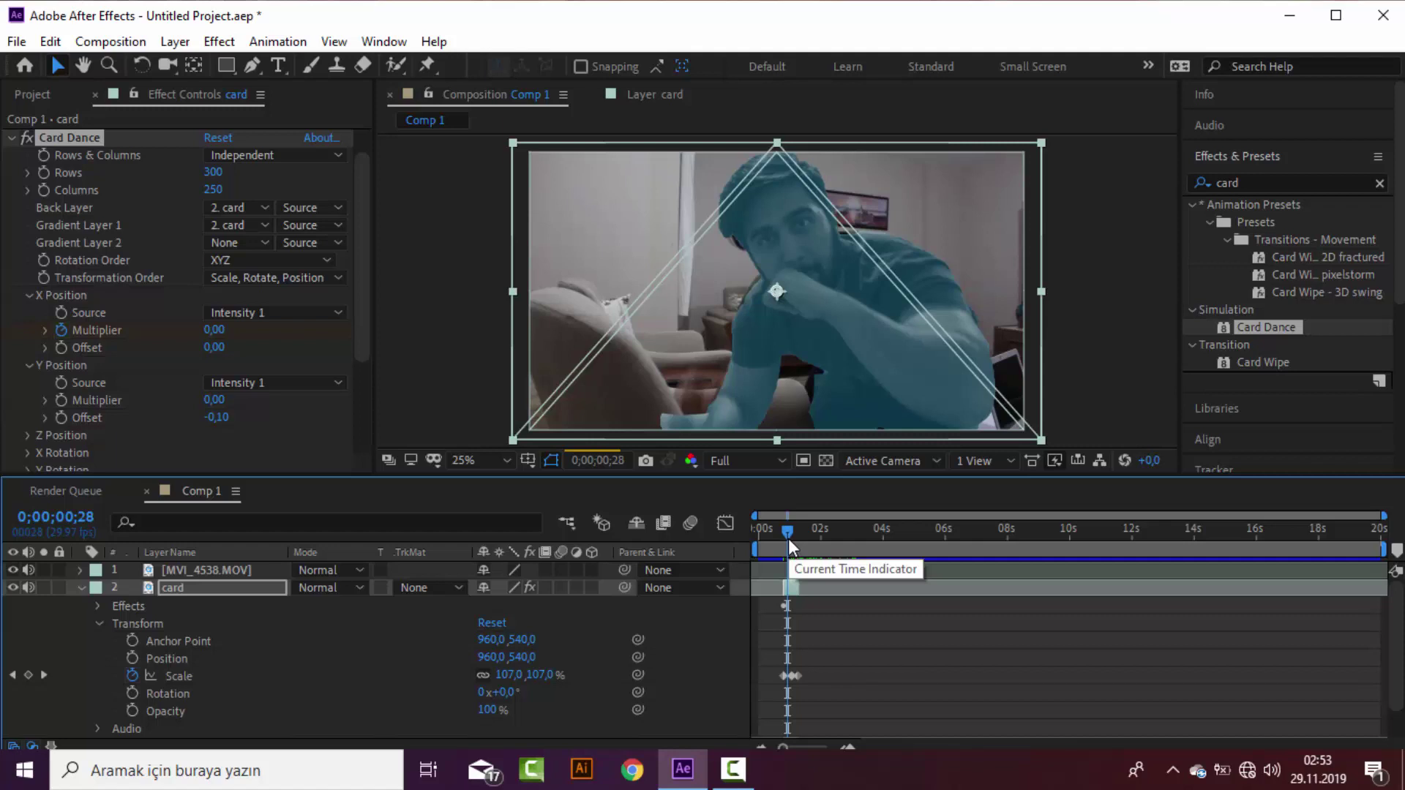
pyautogui.moveTo(210, 330); pyautogui.dragTo(216, 333)
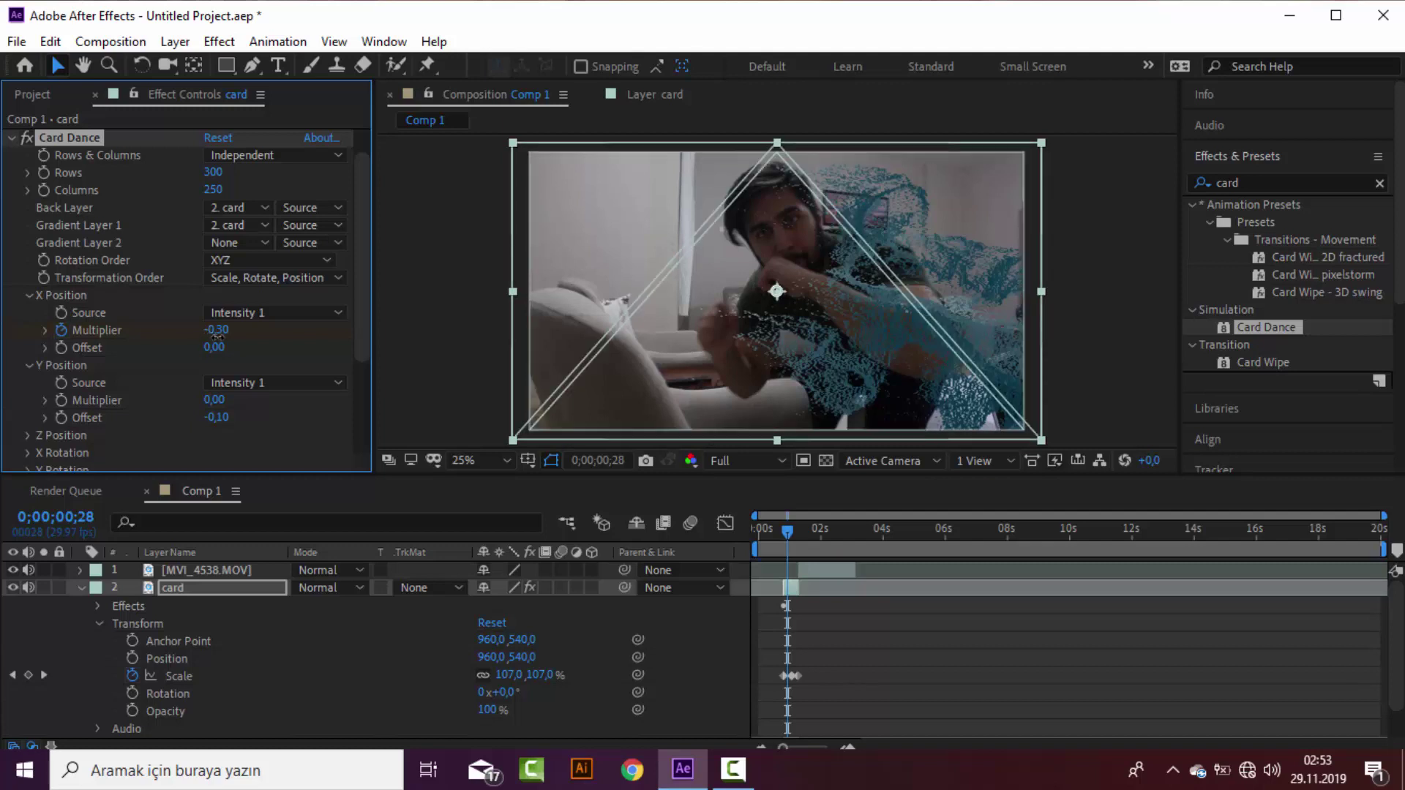
pyautogui.moveTo(217, 335); pyautogui.dragTo(232, 334)
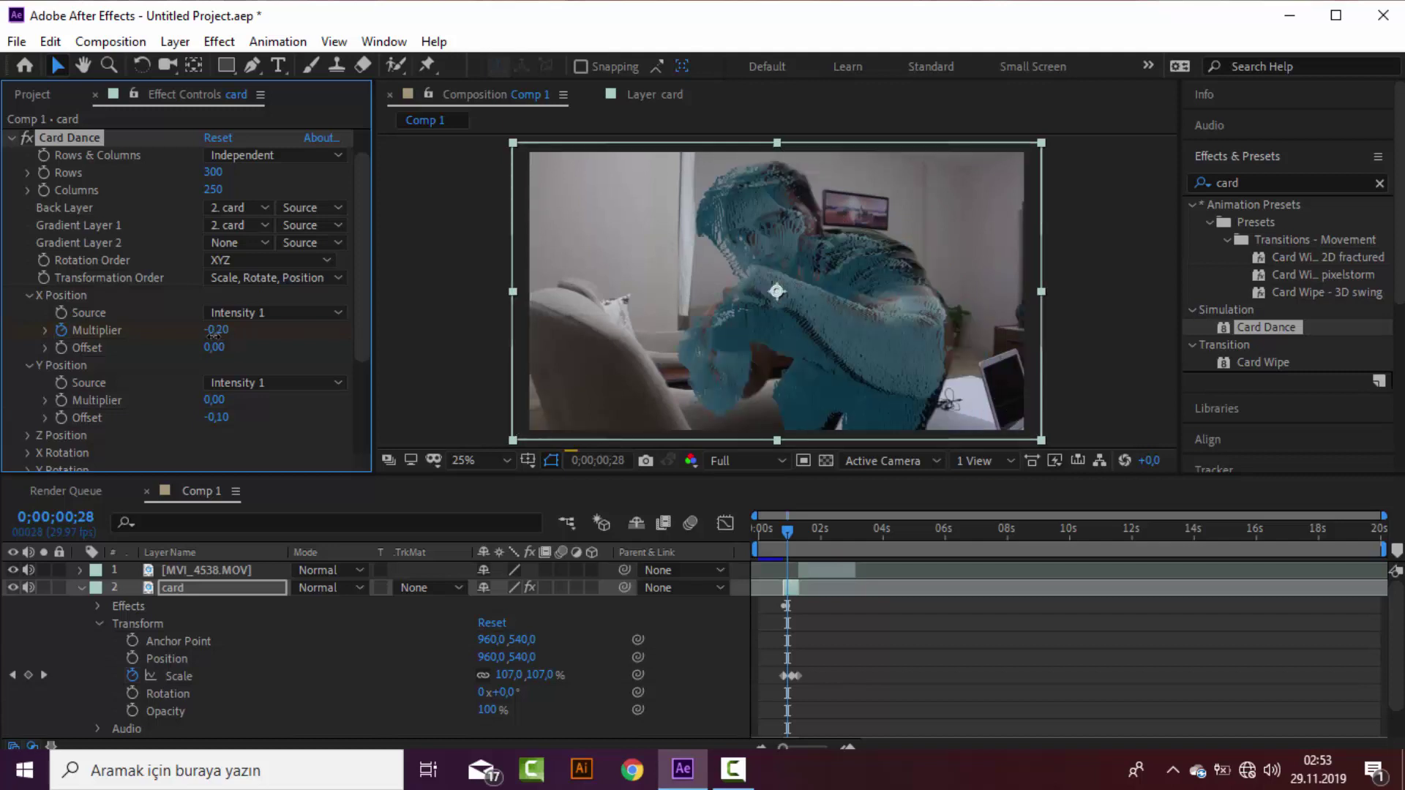
pyautogui.moveTo(226, 338); pyautogui.dragTo(220, 337)
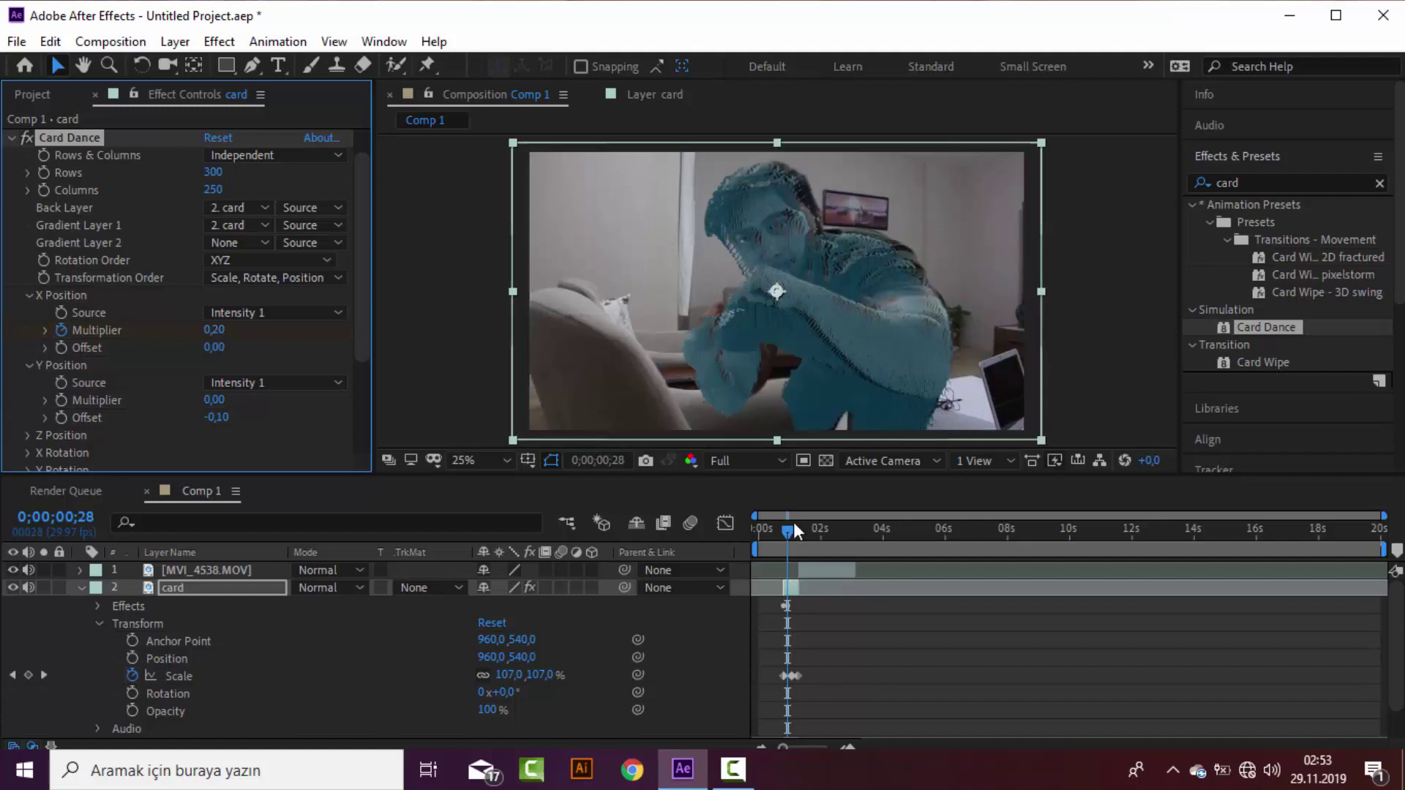
pyautogui.moveTo(788, 529); pyautogui.dragTo(790, 529)
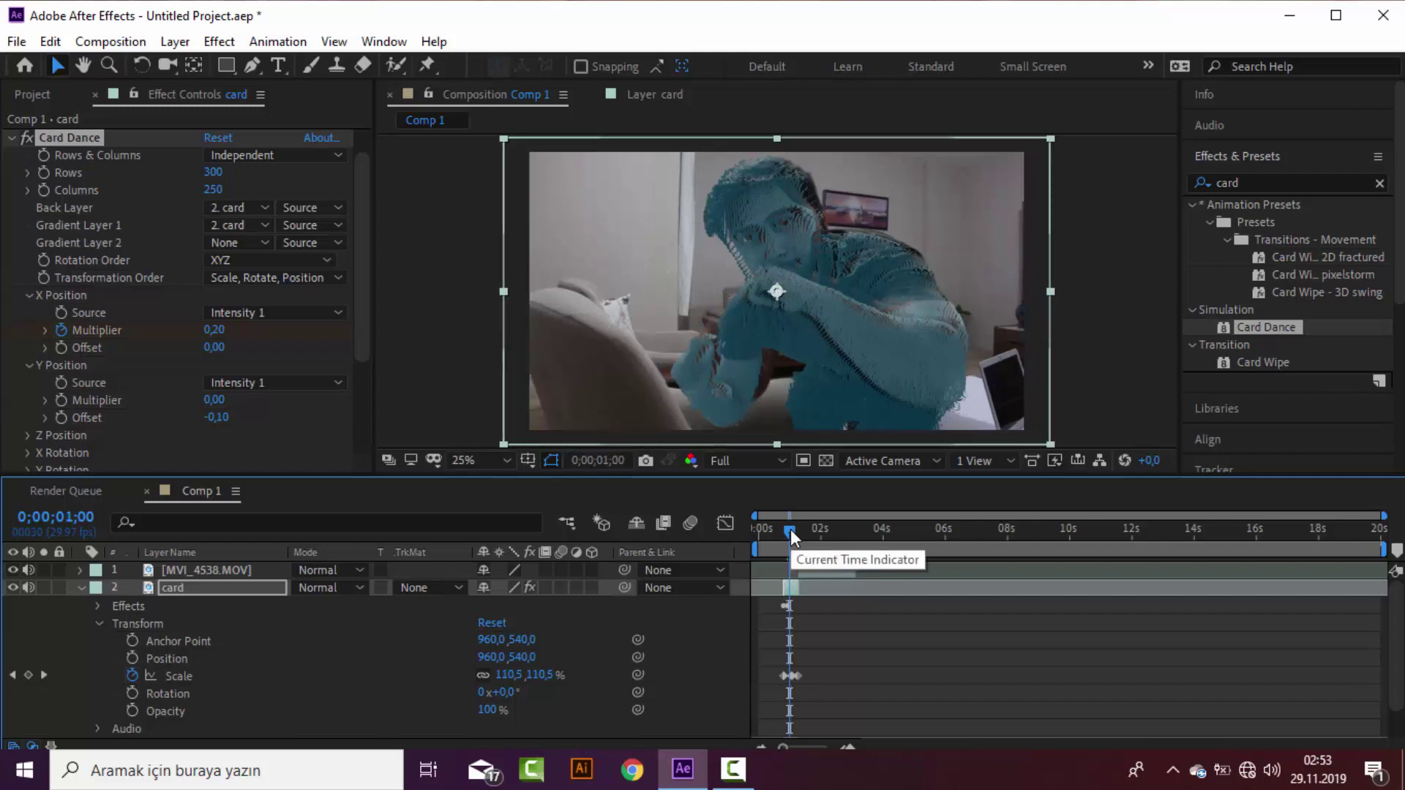
pyautogui.moveTo(791, 529); pyautogui.dragTo(798, 532)
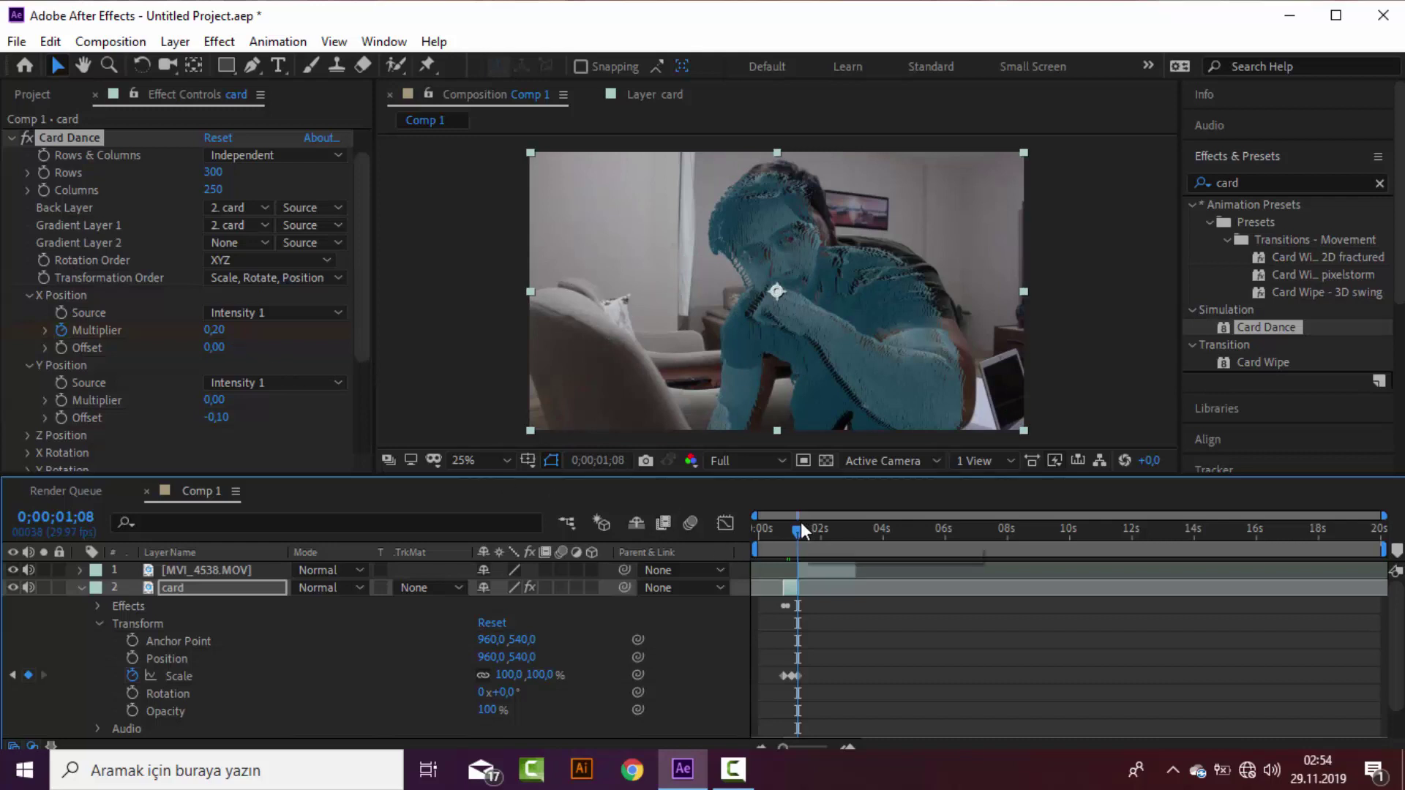
# Step: Settle the X Position multiplier at 0,10 at 0;00;01;08 after trying 0 and -1
pyautogui.click(214, 329)
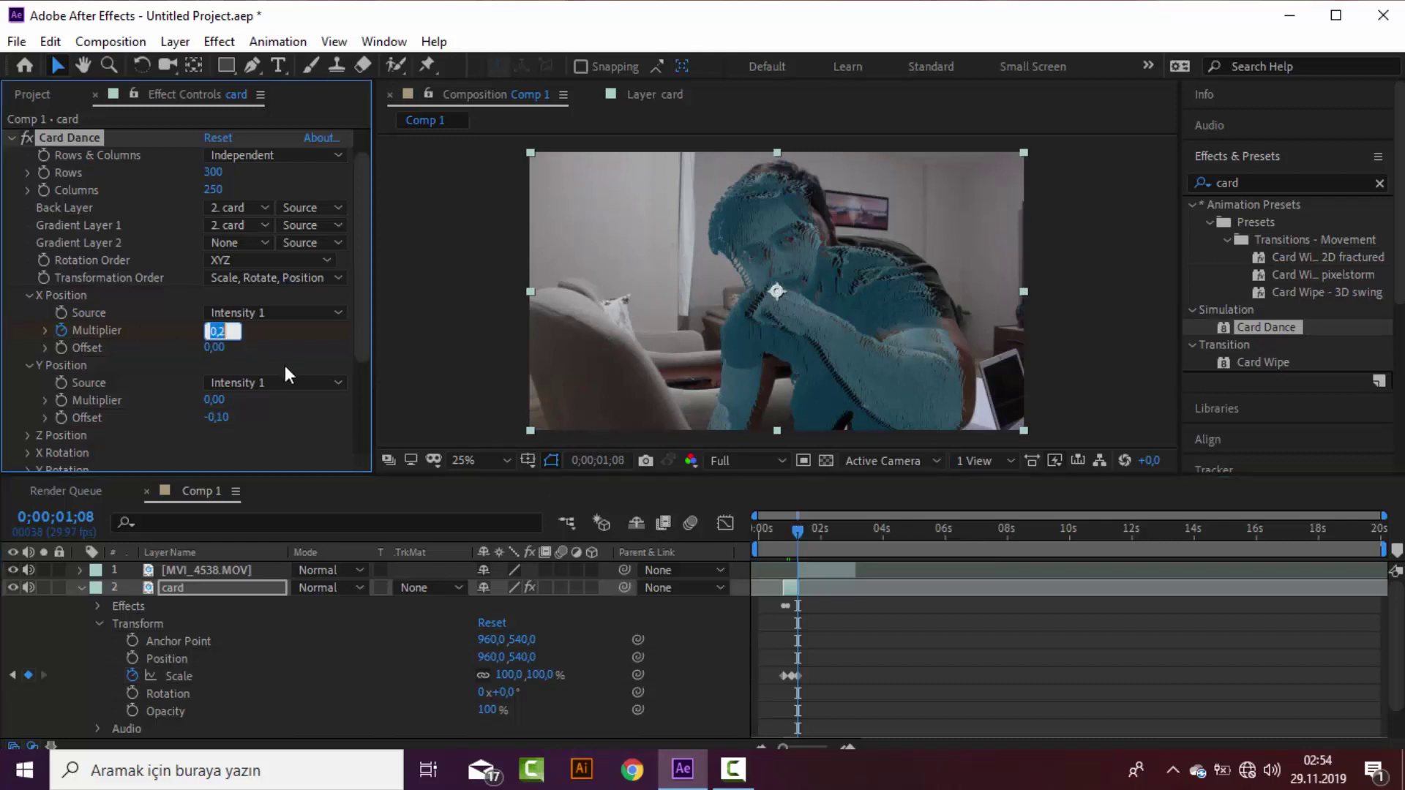
pyautogui.write('0')
pyautogui.press('Return')
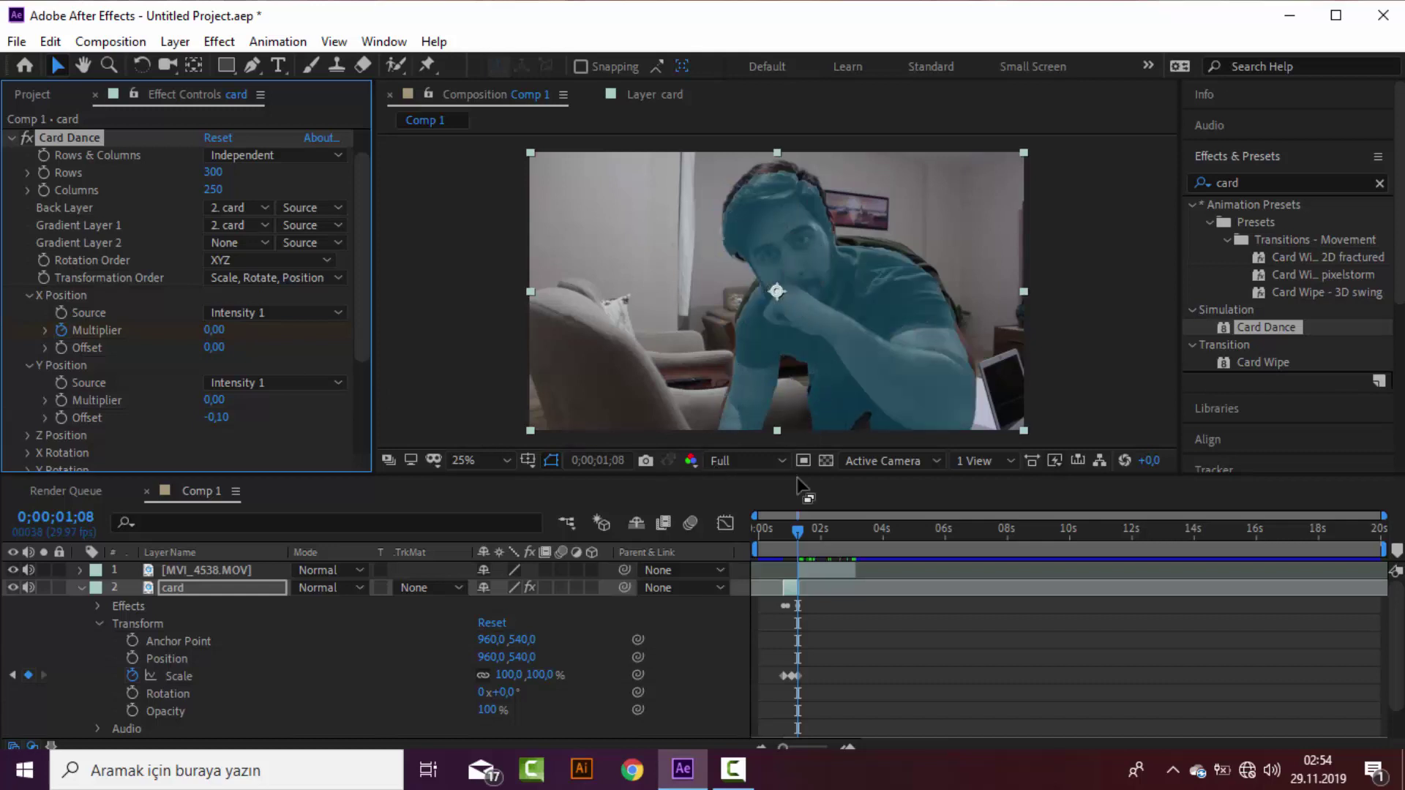
pyautogui.click(219, 329)
pyautogui.write('-1')
pyautogui.press('Return')
pyautogui.scroll(2, 222, 330)
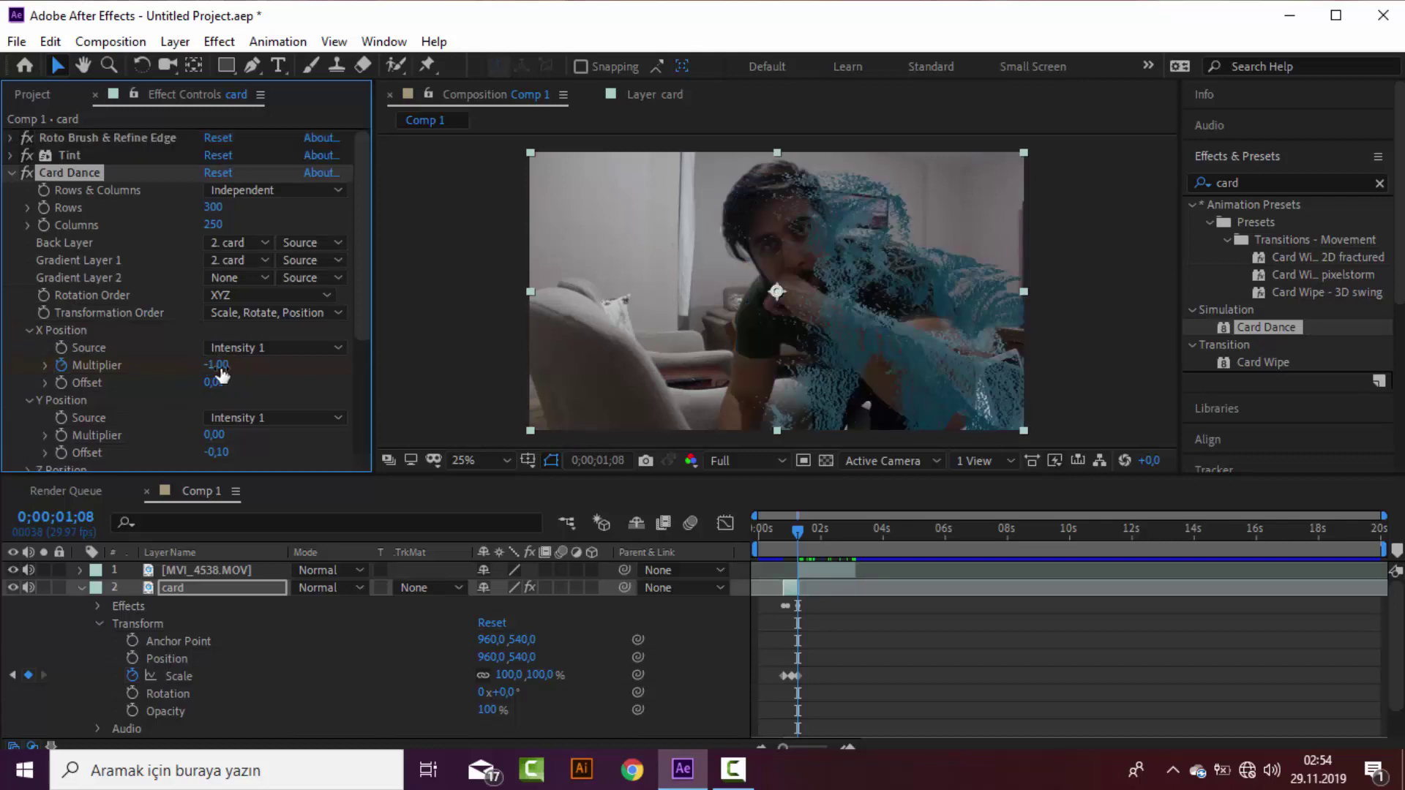
pyautogui.click(219, 367)
pyautogui.write('0,1')
pyautogui.press('Return')
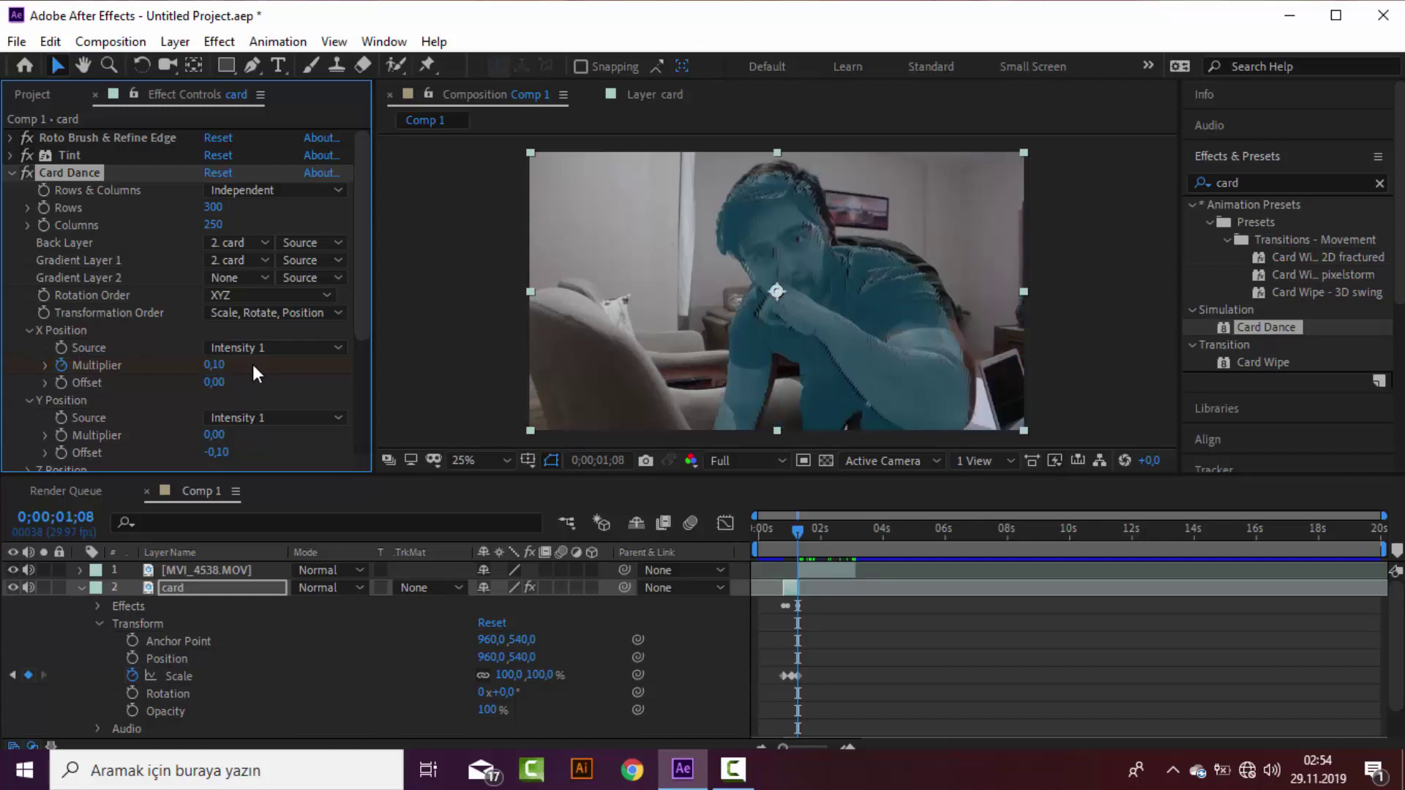
# Step: Set the X Position multiplier to 0,10 at 0;00;00;24 as well
pyautogui.moveTo(796, 530); pyautogui.dragTo(793, 529)
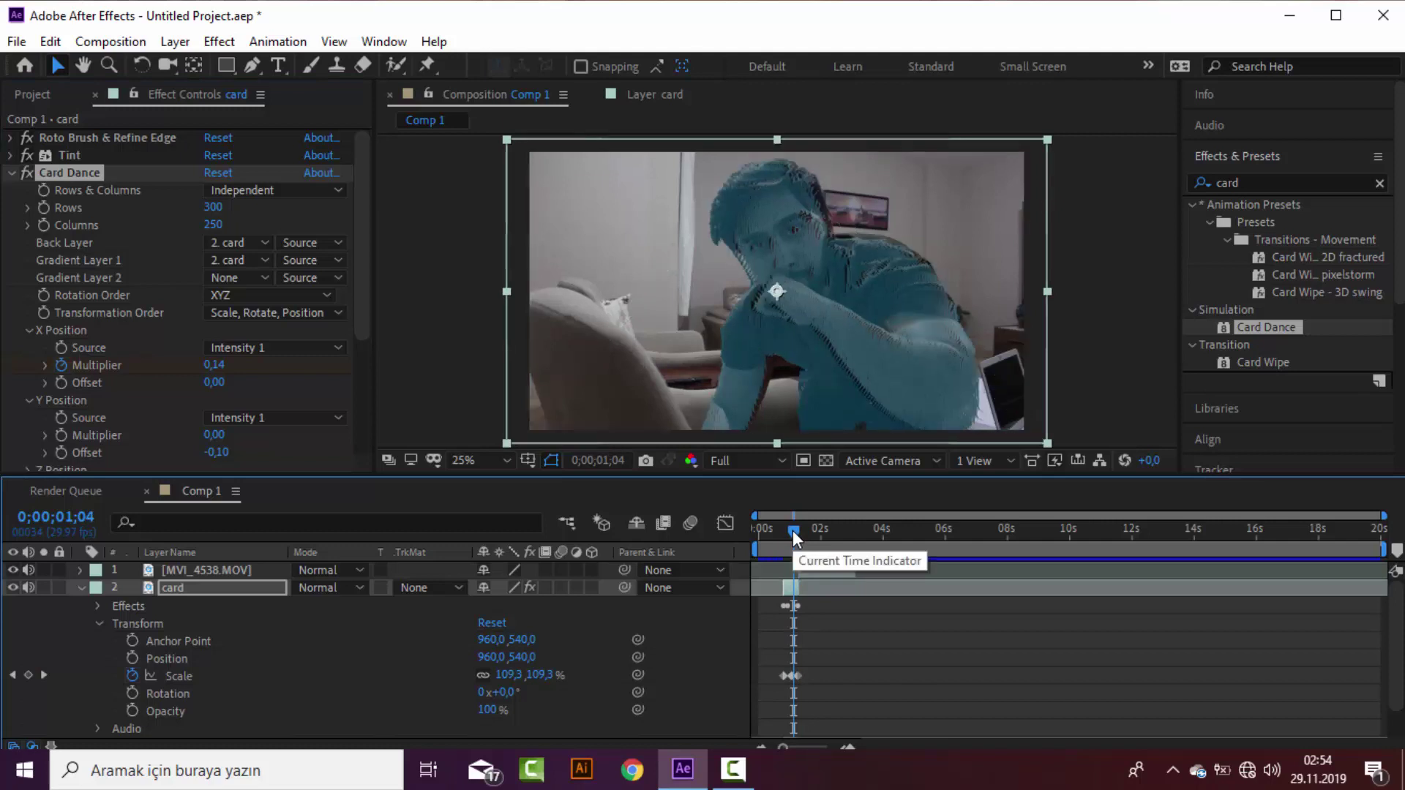
pyautogui.moveTo(793, 530); pyautogui.dragTo(783, 530)
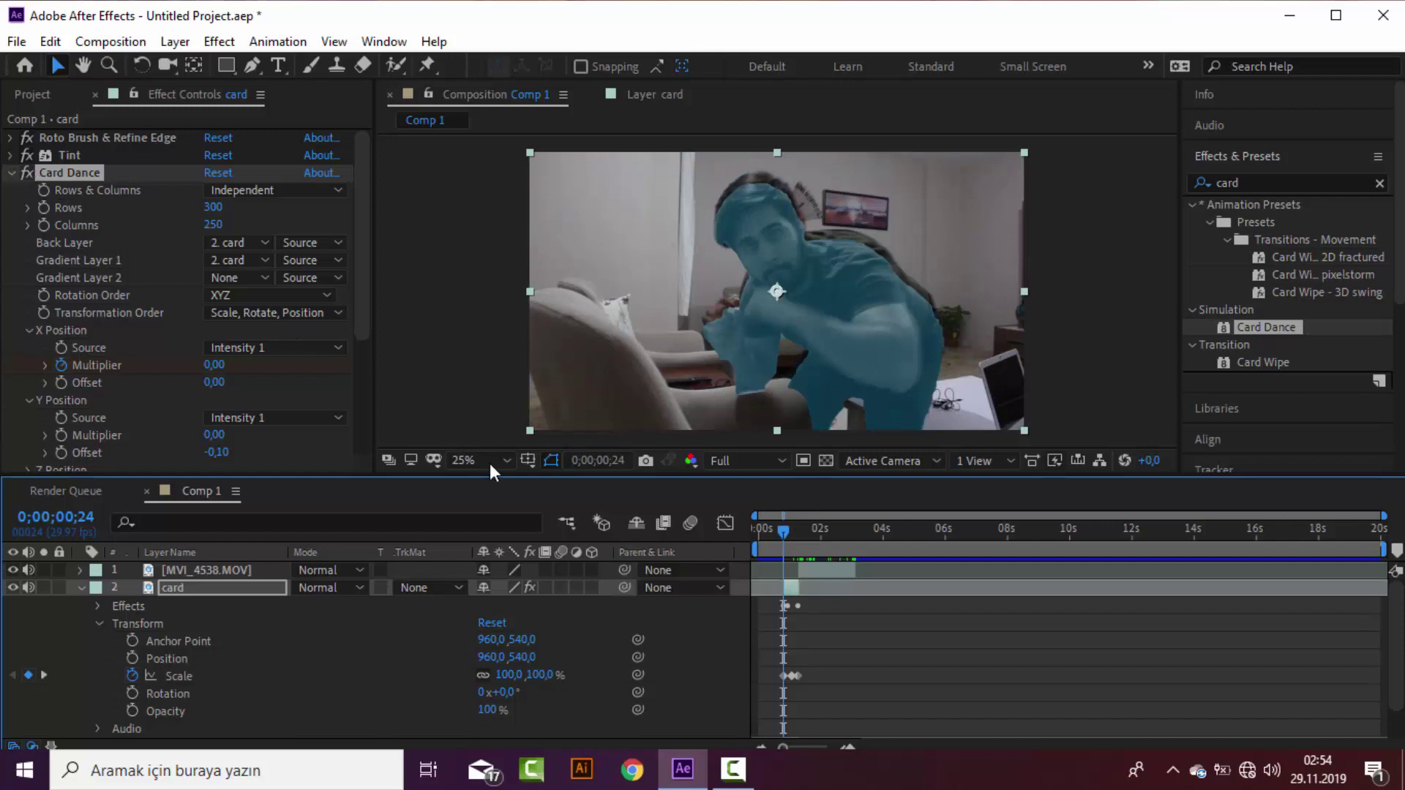
pyautogui.click(219, 365)
pyautogui.write('0,1')
pyautogui.press('Return')
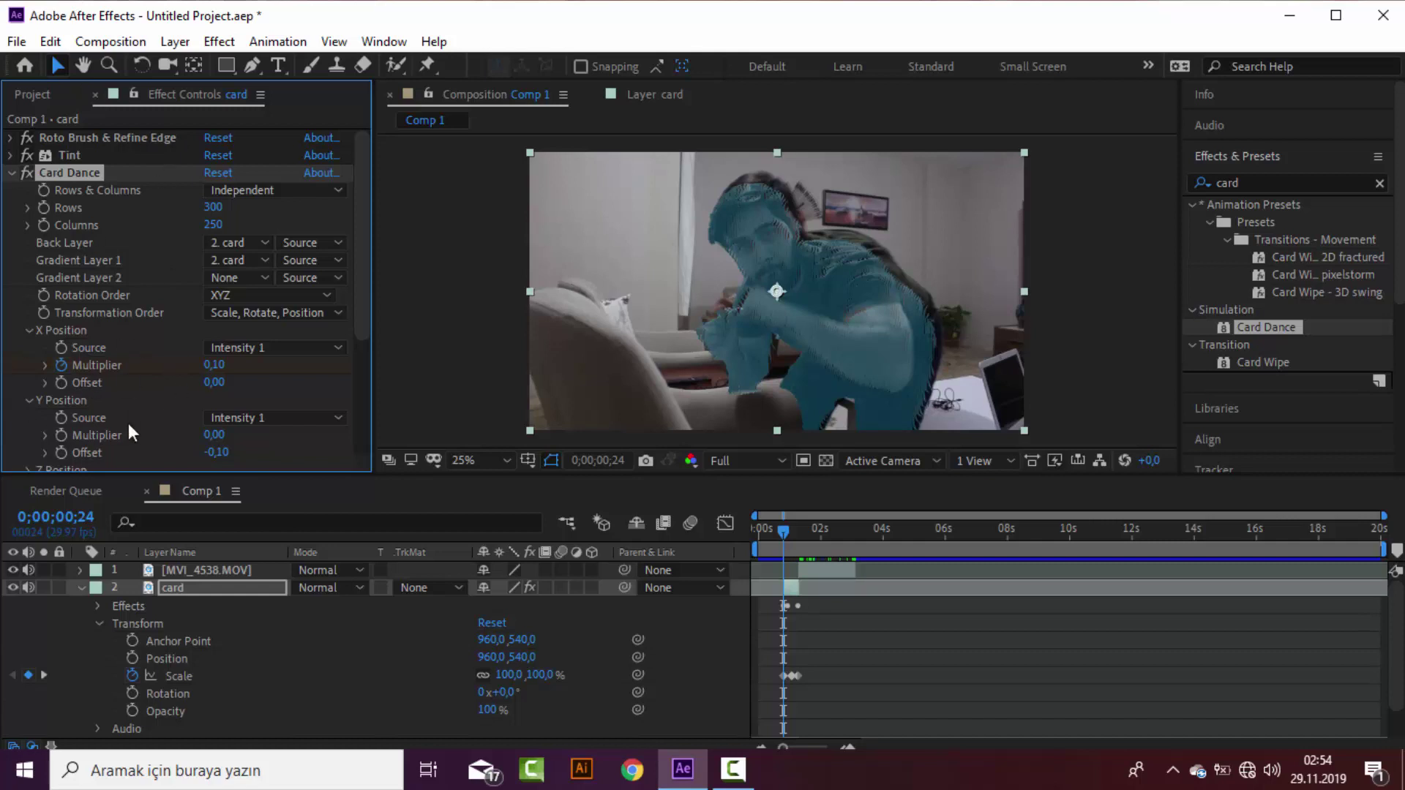
# Step: Try an X Position Offset of 0,70, then undo it back to 0,00
pyautogui.moveTo(210, 388); pyautogui.dragTo(213, 383)
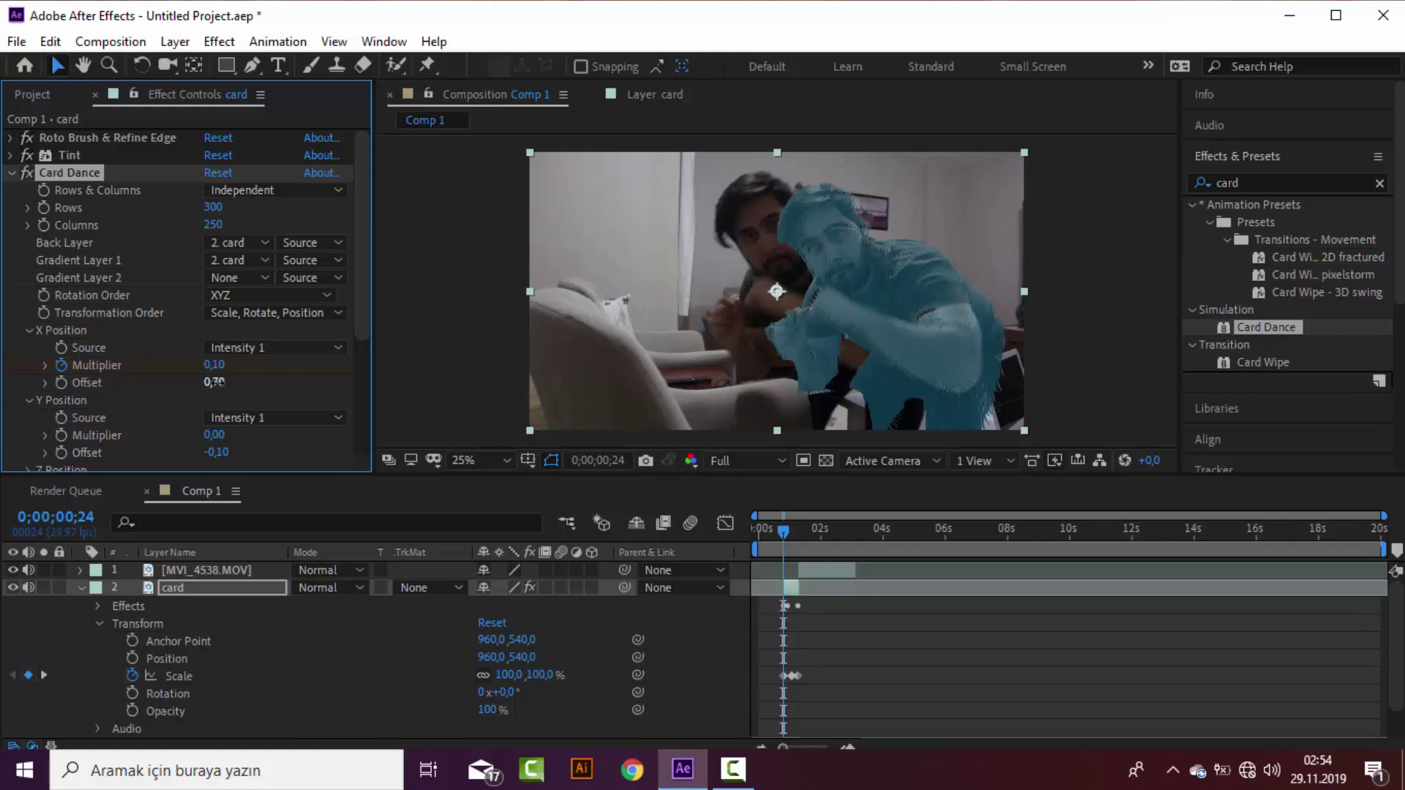
pyautogui.click(282, 390)
pyautogui.hotkey('ctrl', 'z')
# Step: Drive Card Dance Z Position from Intensity 1 with a multiplier of 0
pyautogui.scroll(-3, 113, 425)
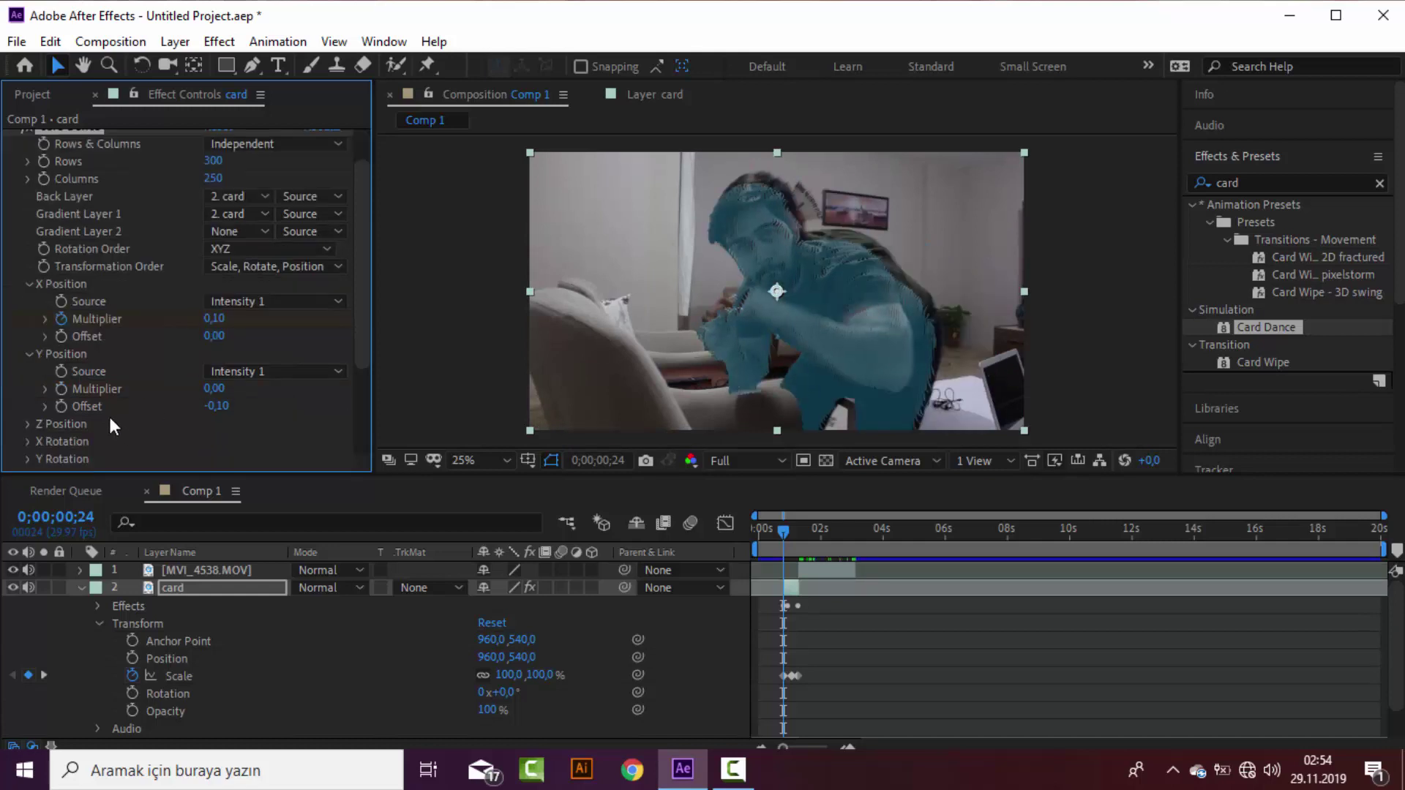
pyautogui.click(27, 424)
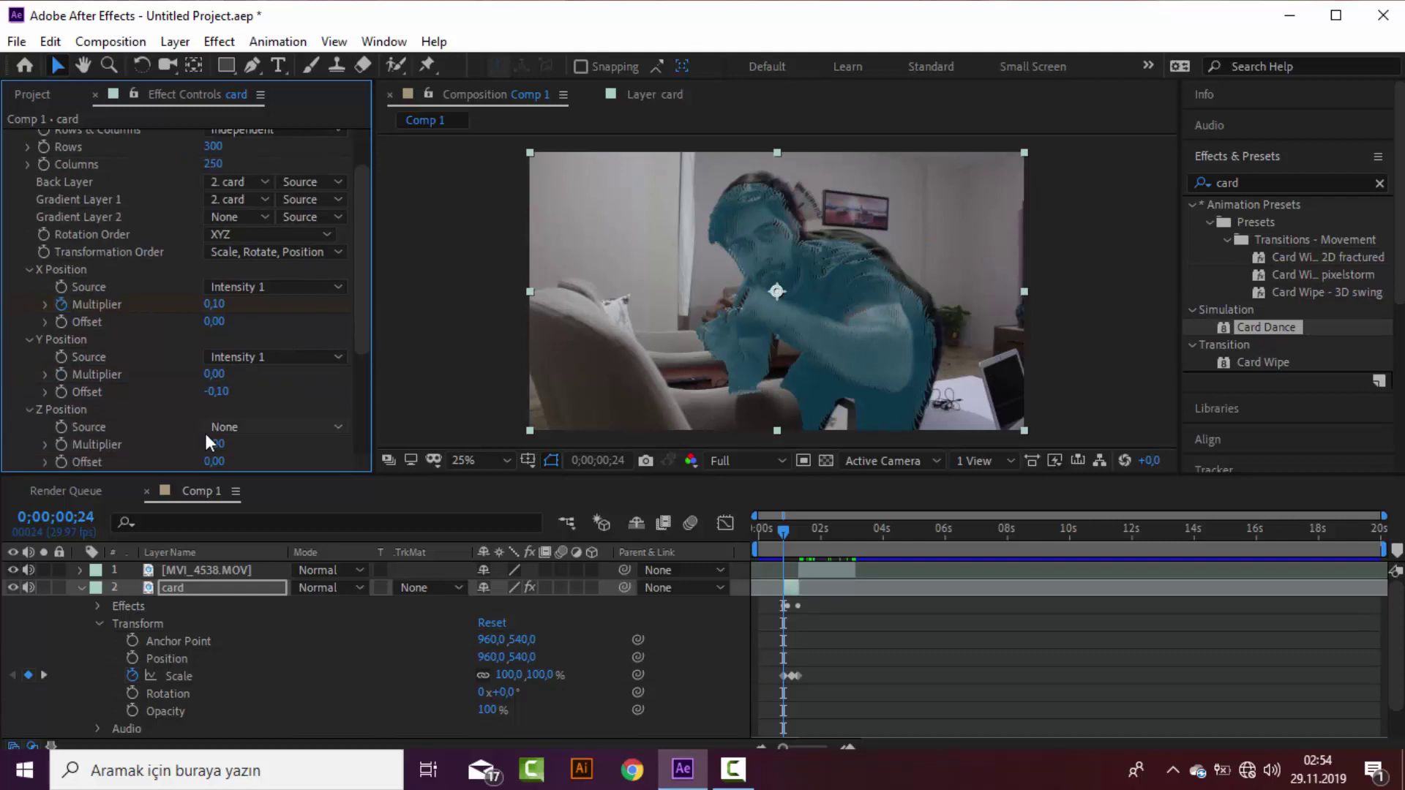
pyautogui.scroll(-3, 175, 420)
pyautogui.click(261, 380)
pyautogui.click(293, 349)
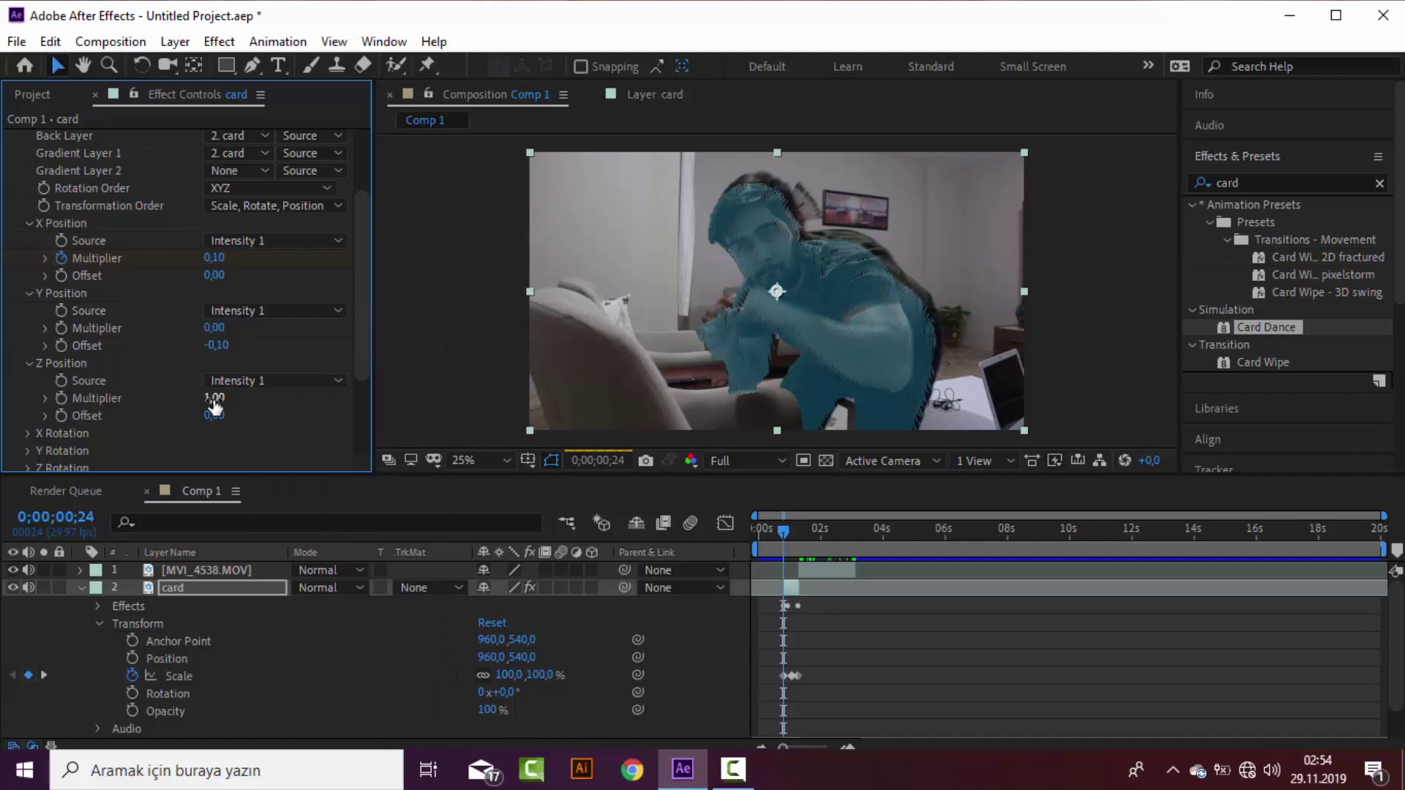
pyautogui.click(215, 399)
pyautogui.write('0')
pyautogui.press('Return')
# Step: Keyframe the Z Offset to push cards toward camera, settling it at 0,60 at 0;00;00;28
pyautogui.moveTo(783, 534); pyautogui.dragTo(789, 534)
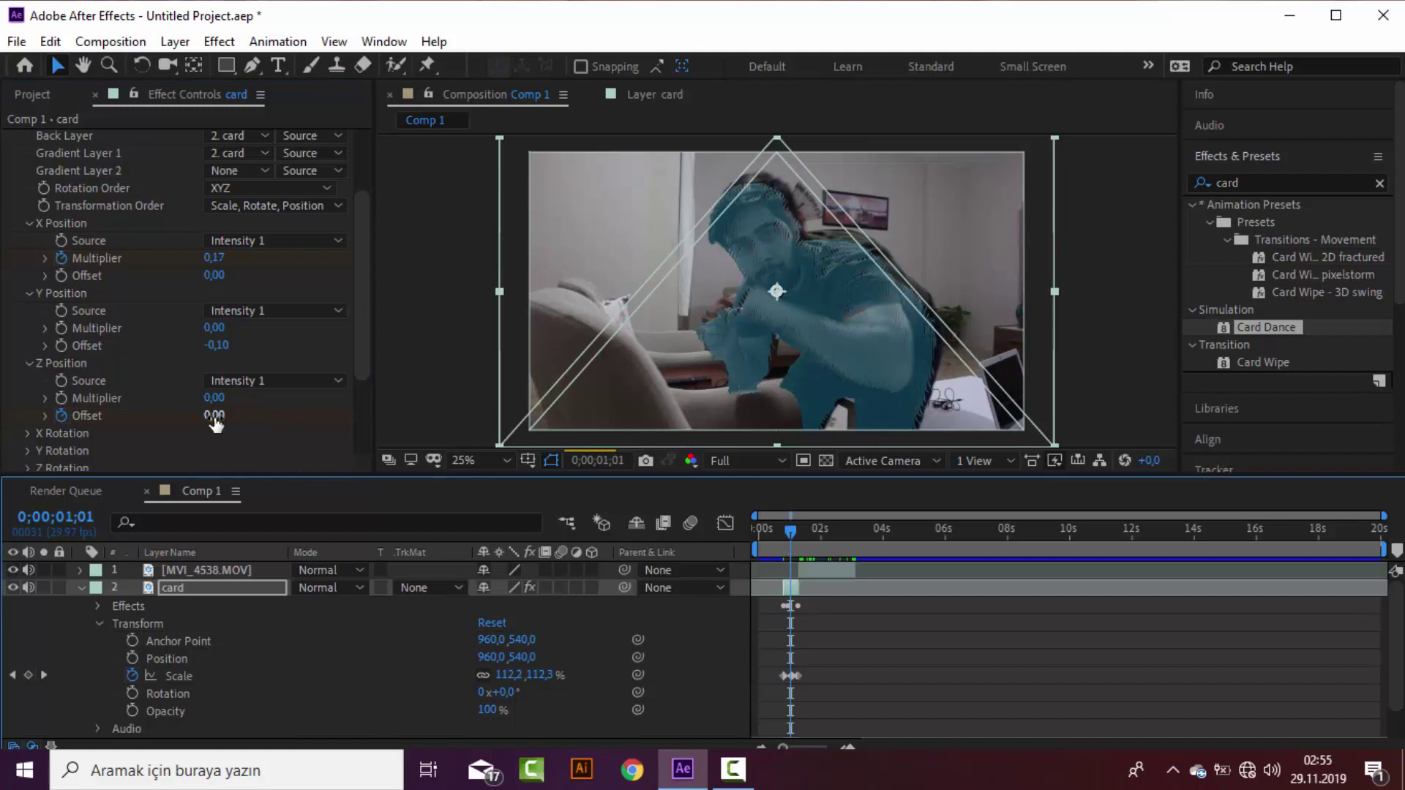
pyautogui.moveTo(223, 422); pyautogui.dragTo(214, 415)
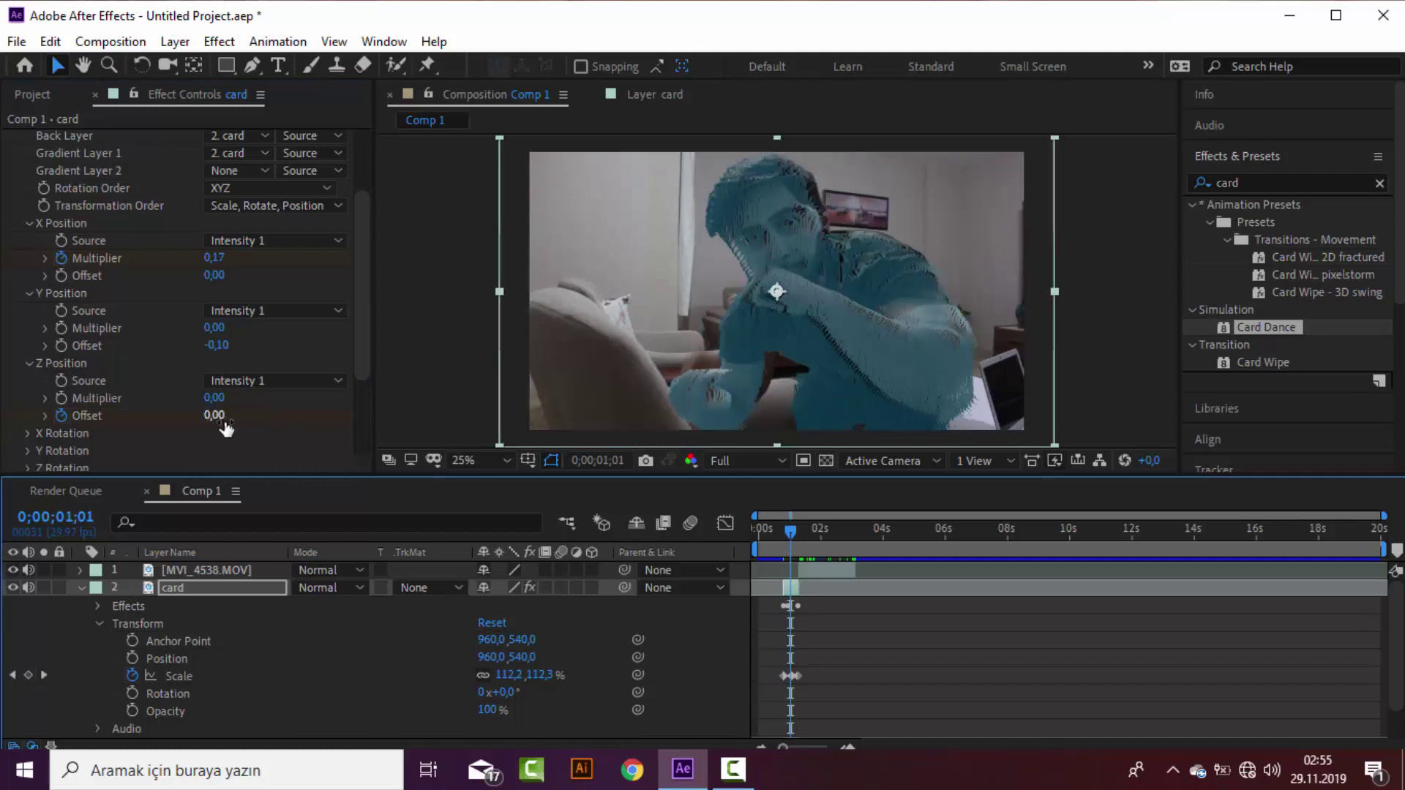
pyautogui.click(788, 531)
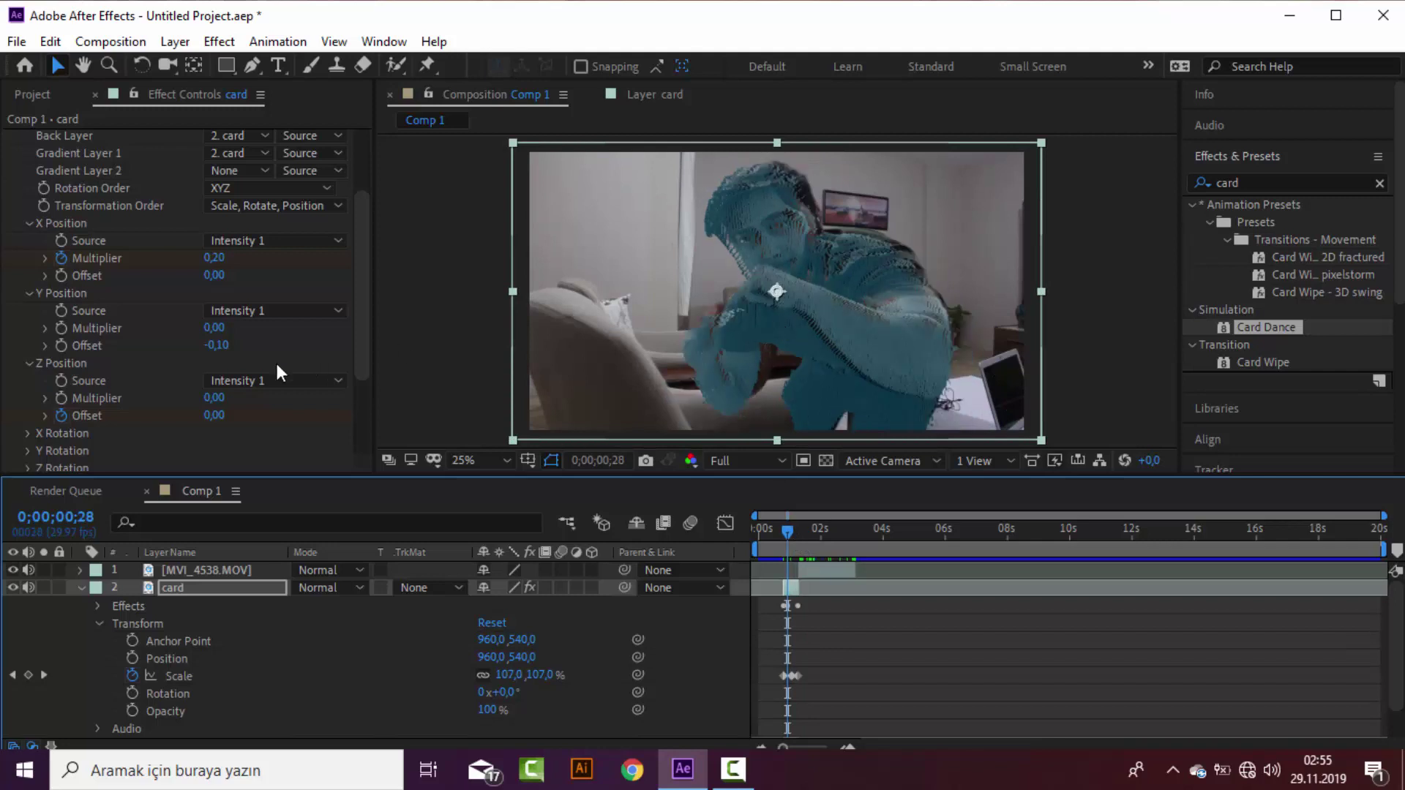
pyautogui.moveTo(214, 415); pyautogui.dragTo(223, 415)
pyautogui.click(223, 415)
pyautogui.moveTo(224, 414); pyautogui.dragTo(227, 415)
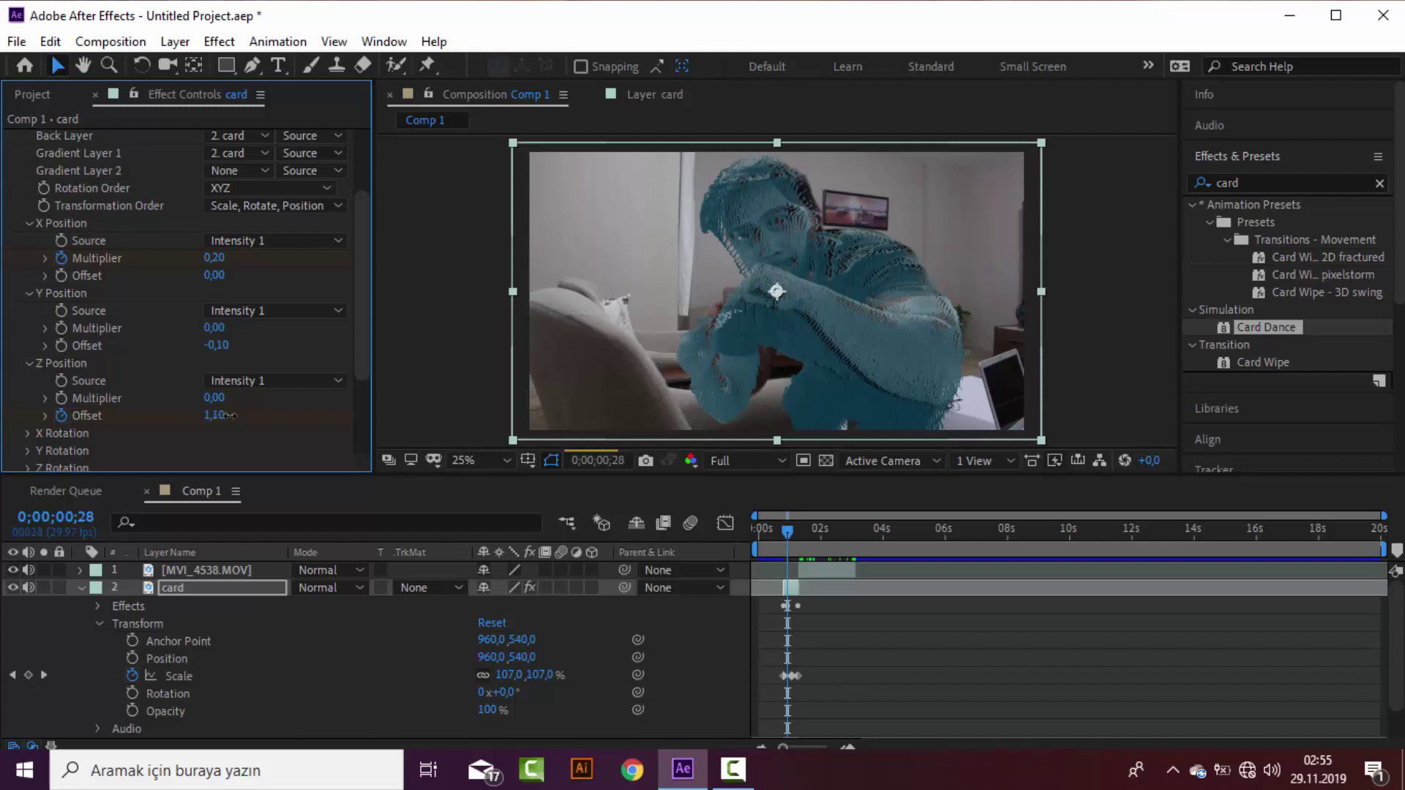
# Step: Set the Z Offset back to 0,00 at 0;00;01;09, then return to 0;00;00;24
pyautogui.click(785, 524)
pyautogui.moveTo(784, 524); pyautogui.dragTo(801, 525)
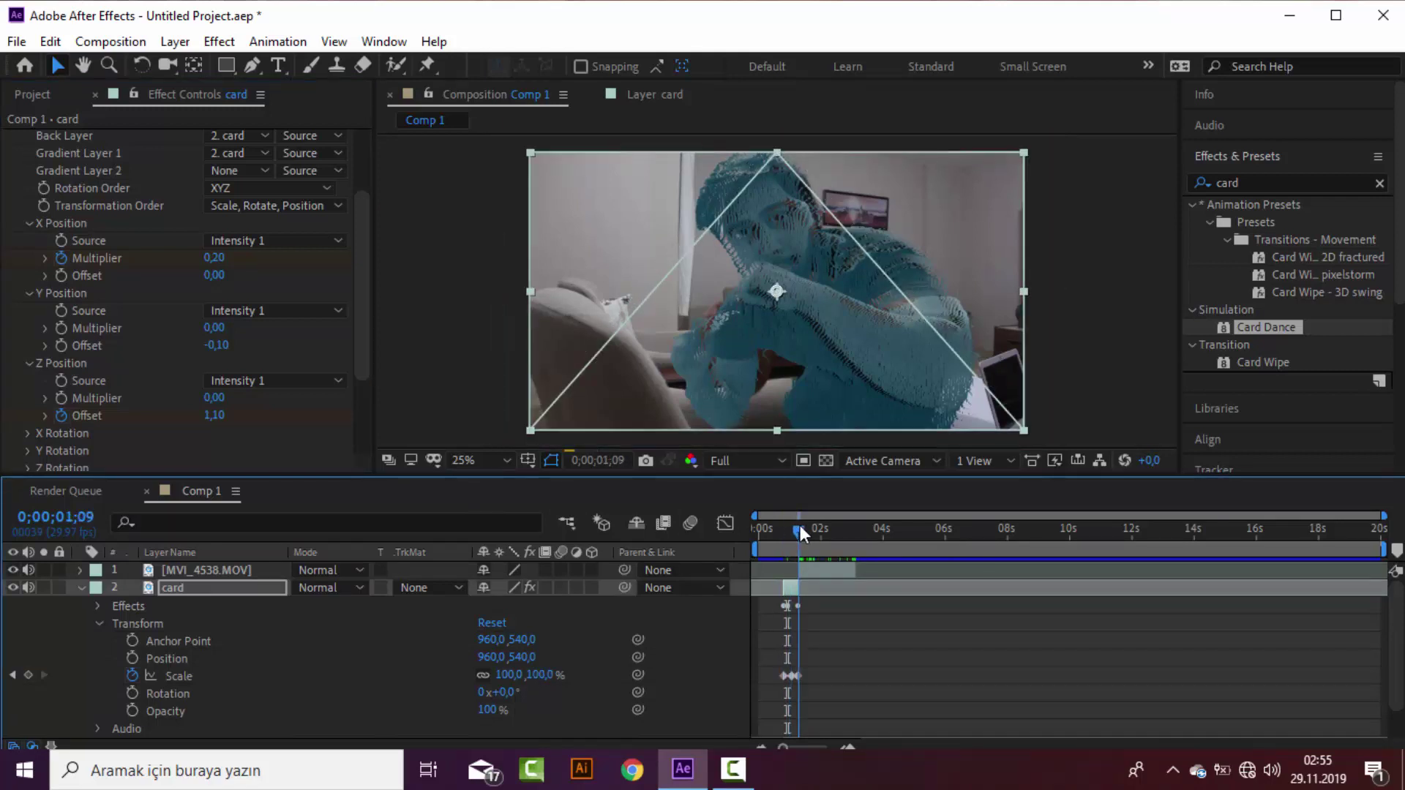
pyautogui.click(220, 416)
pyautogui.write('0')
pyautogui.press('Return')
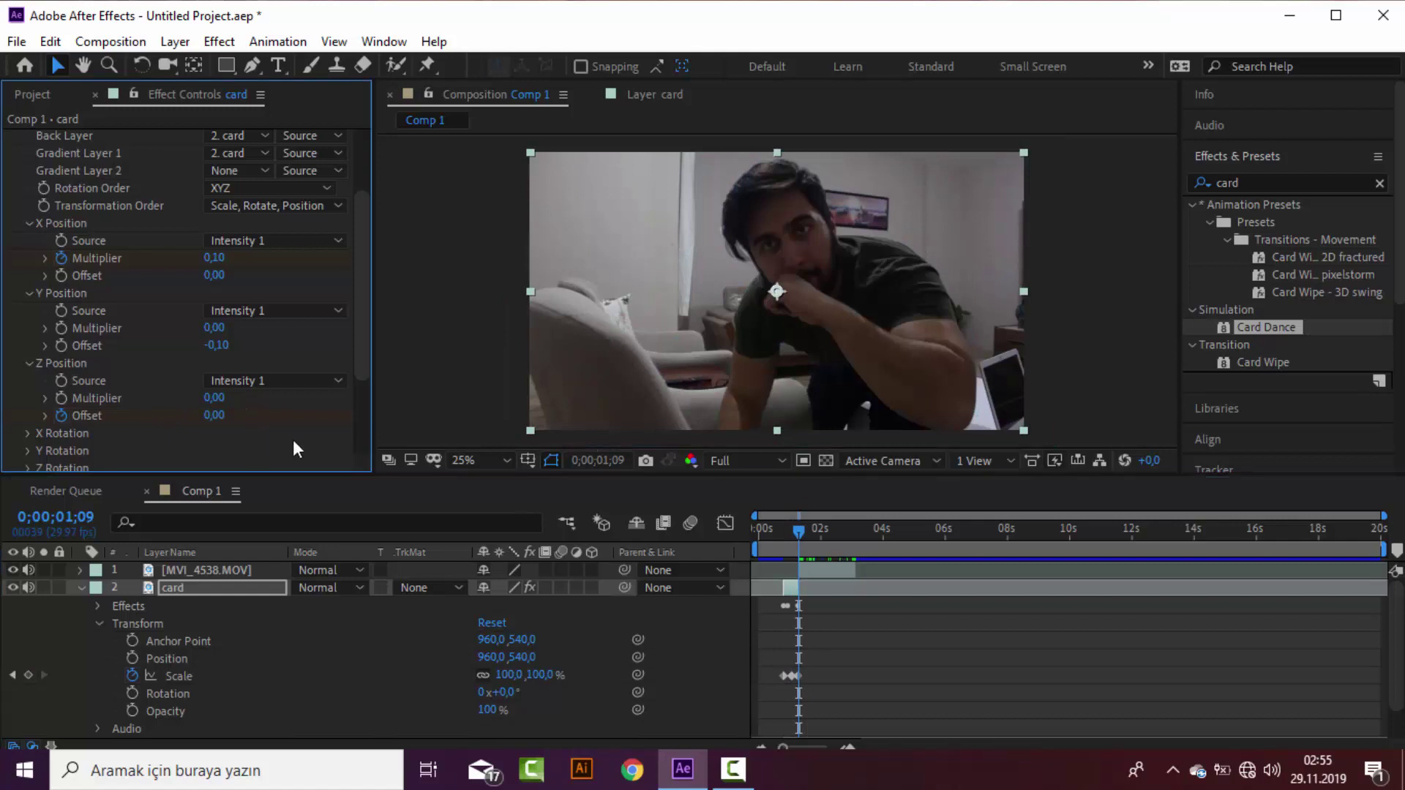
pyautogui.moveTo(797, 534); pyautogui.dragTo(793, 535)
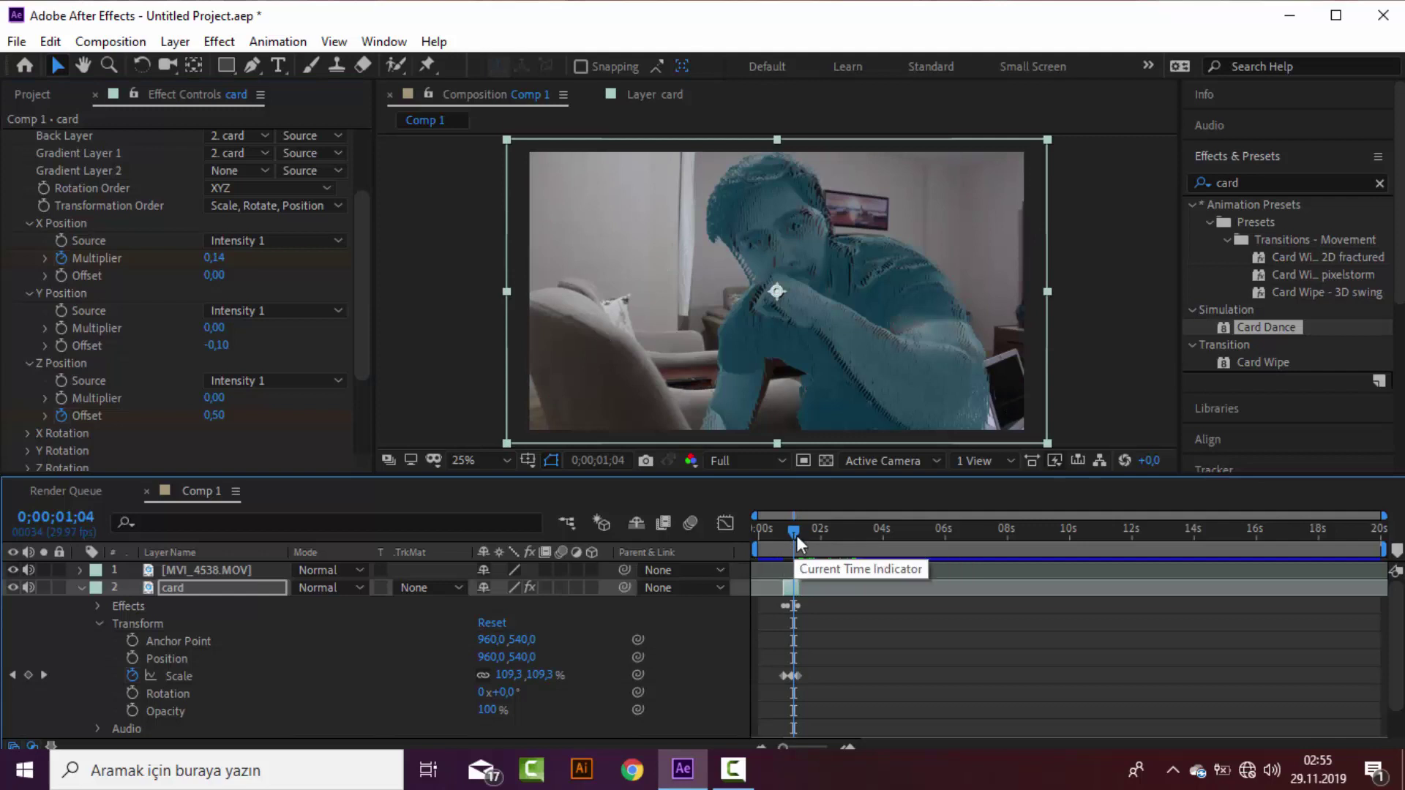
pyautogui.moveTo(793, 534); pyautogui.dragTo(783, 534)
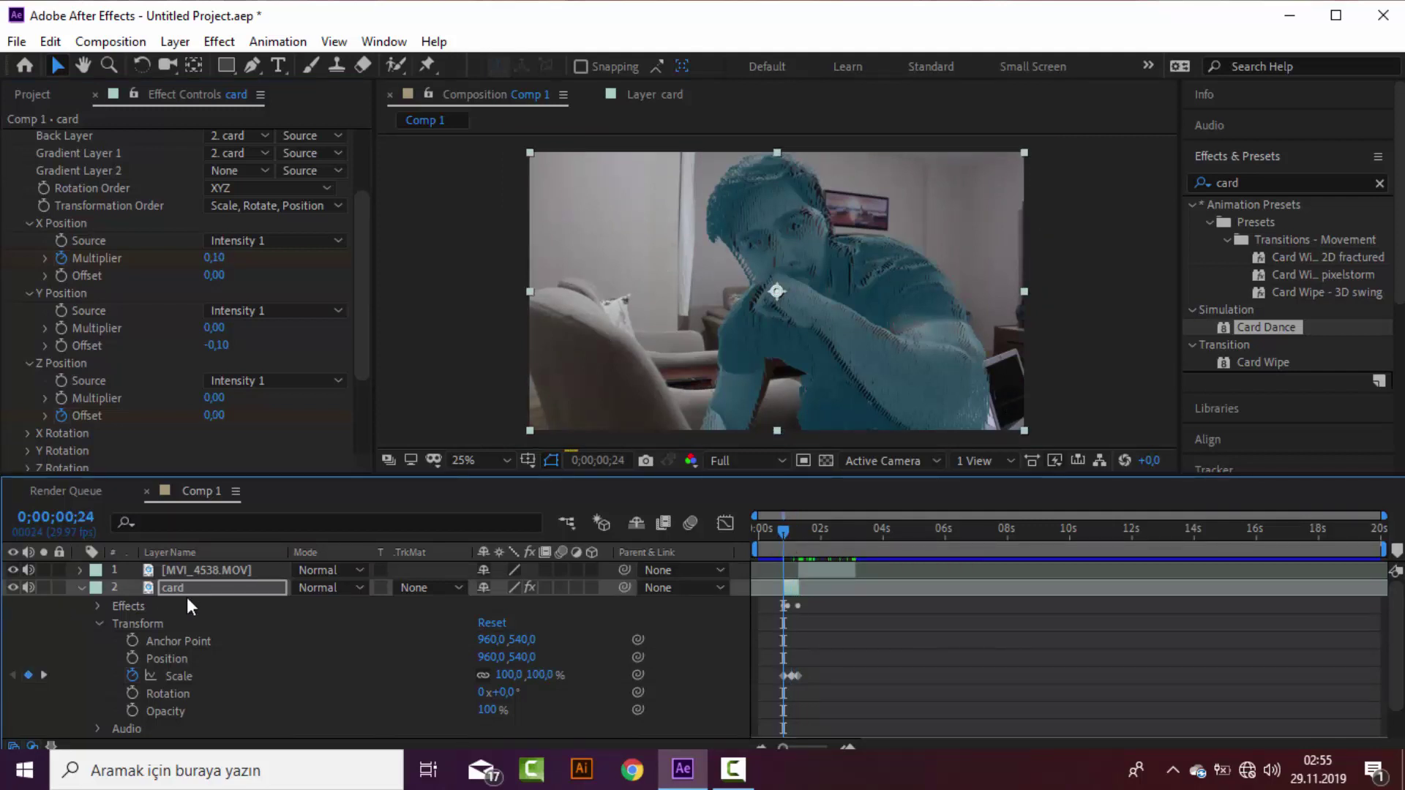
# Step: Pre-compose the two original video layers into a new comp named 'pink' and return to Comp 1
pyautogui.click(182, 575)
pyautogui.scroll(-1, 209, 648)
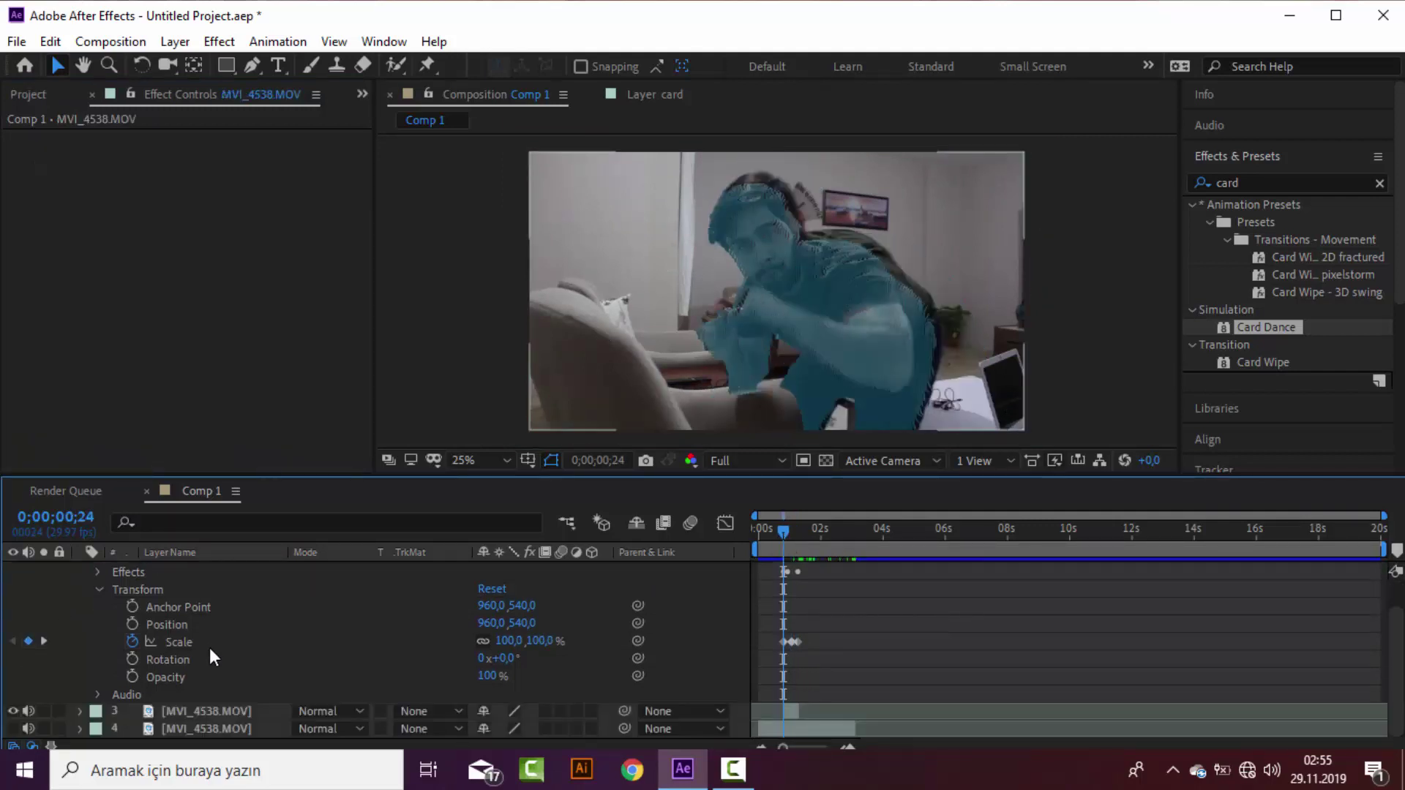
pyautogui.click(218, 713)
pyautogui.keyDown('shift'); pyautogui.click(217, 725); pyautogui.keyUp('shift')
pyautogui.rightClick(217, 726)
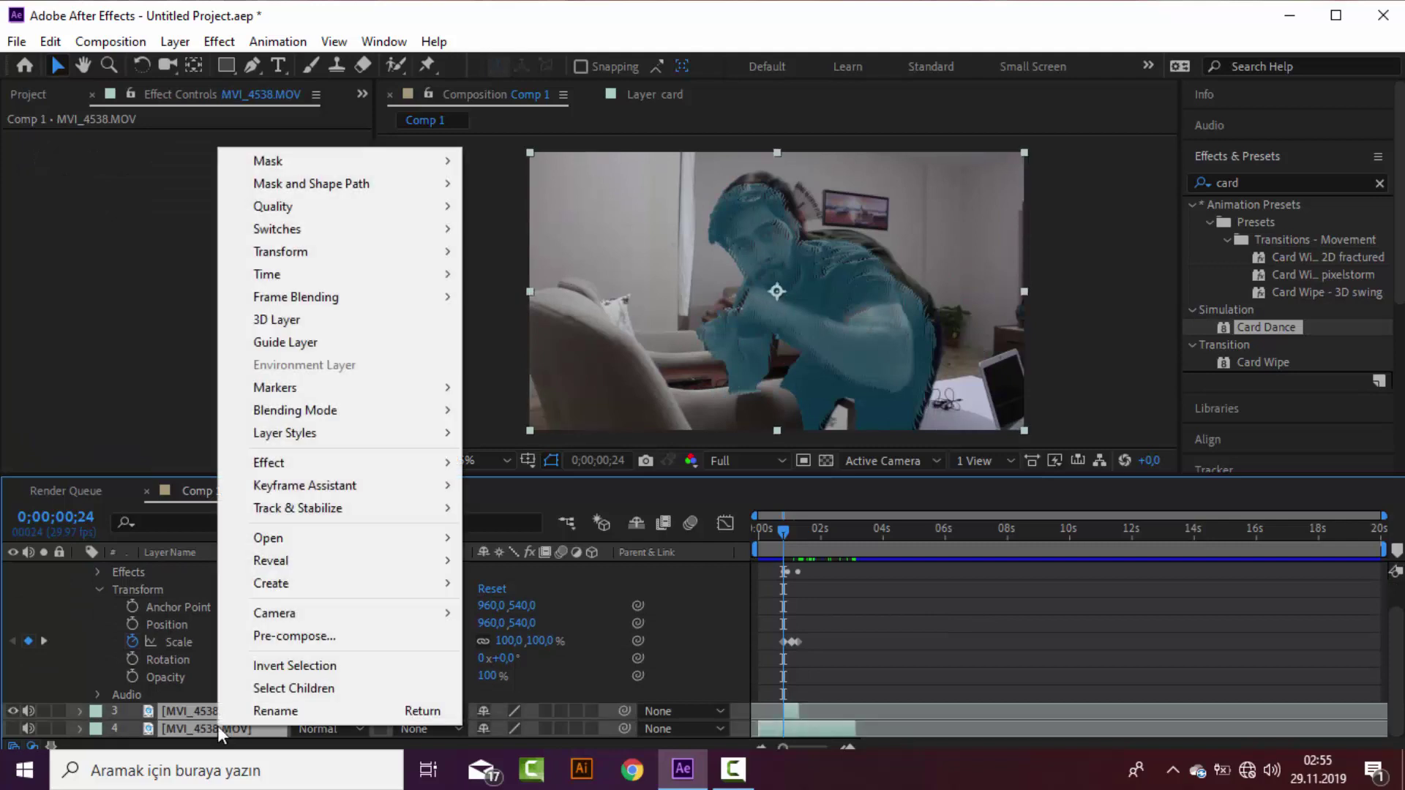
pyautogui.click(289, 711)
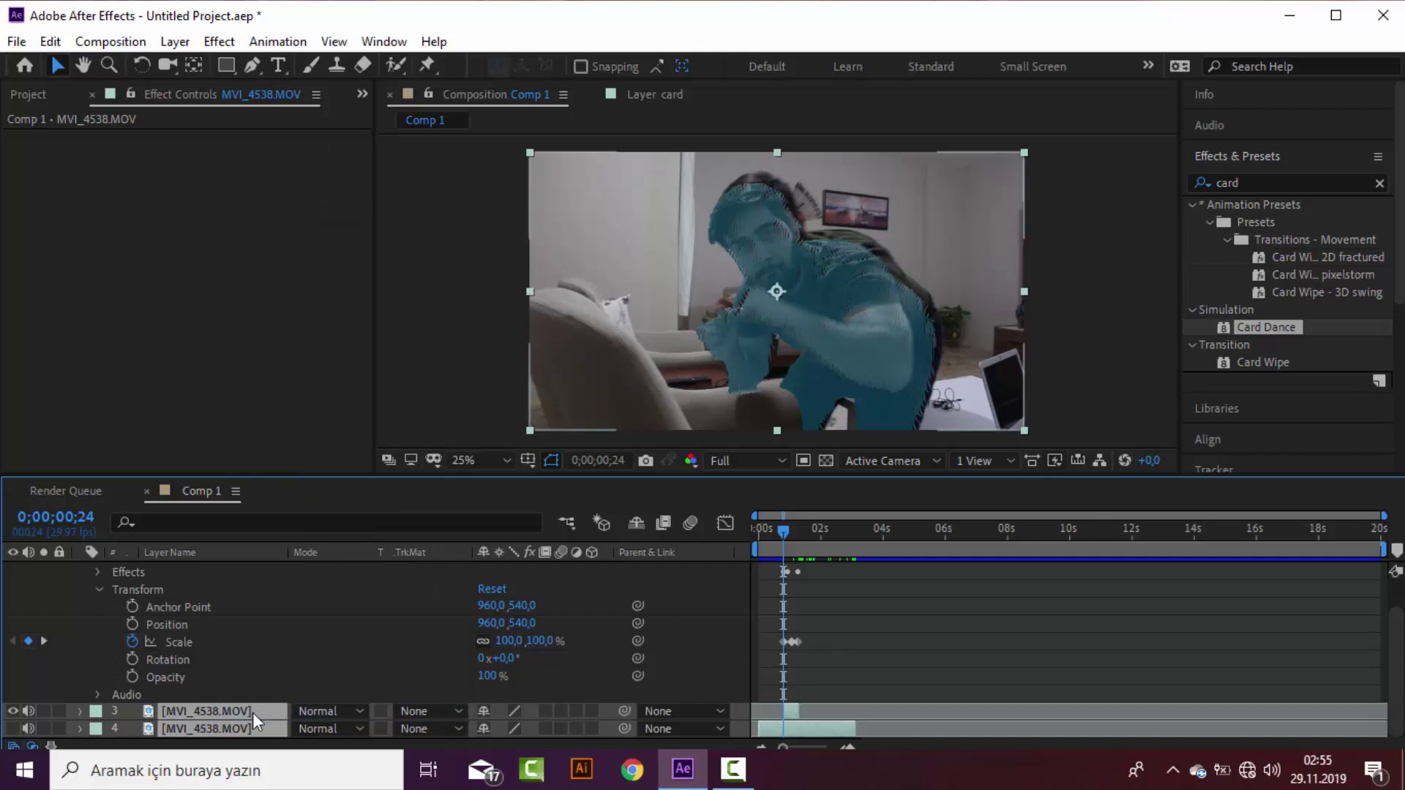
pyautogui.rightClick(252, 713)
pyautogui.click(323, 627)
pyautogui.write('pink')
pyautogui.press('Return')
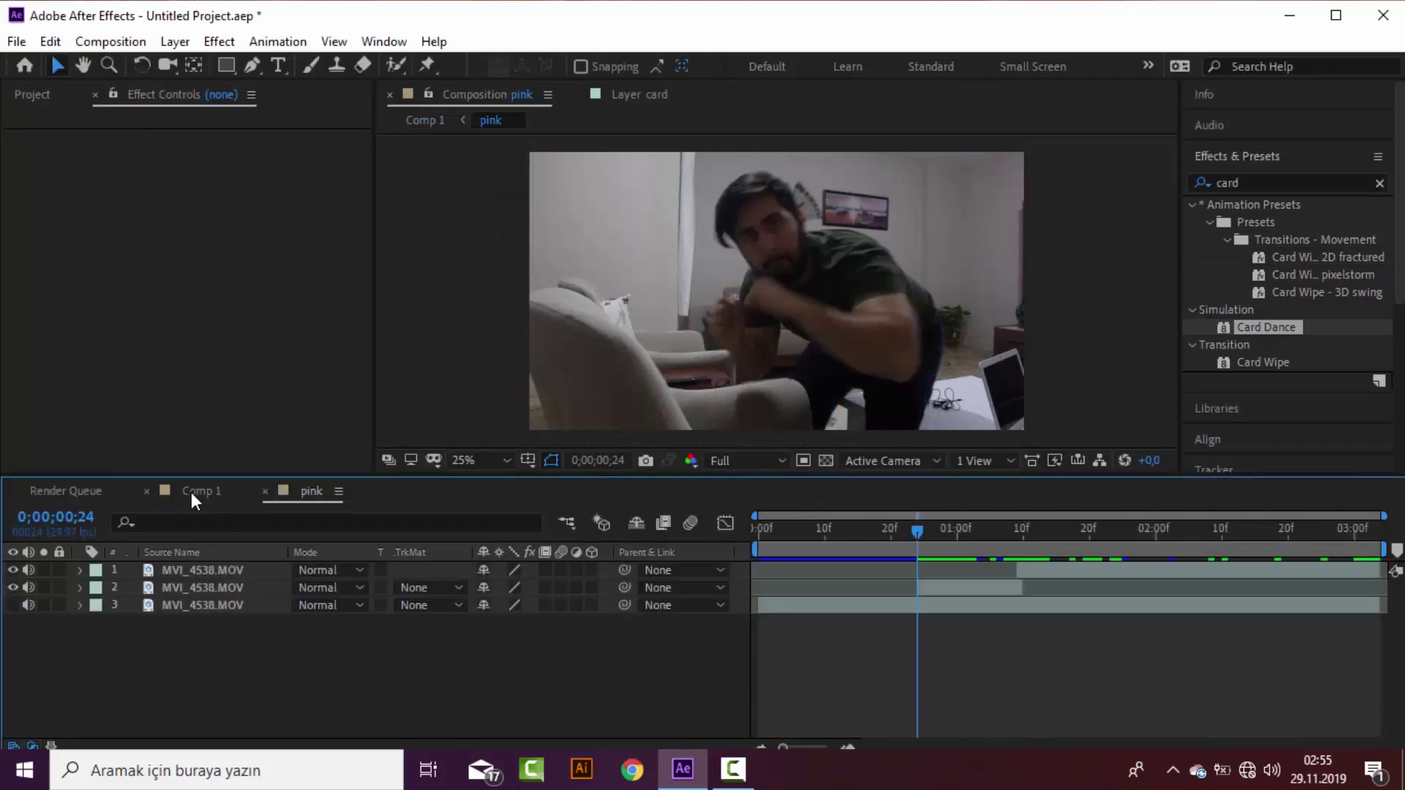
pyautogui.click(191, 493)
pyautogui.click(234, 44)
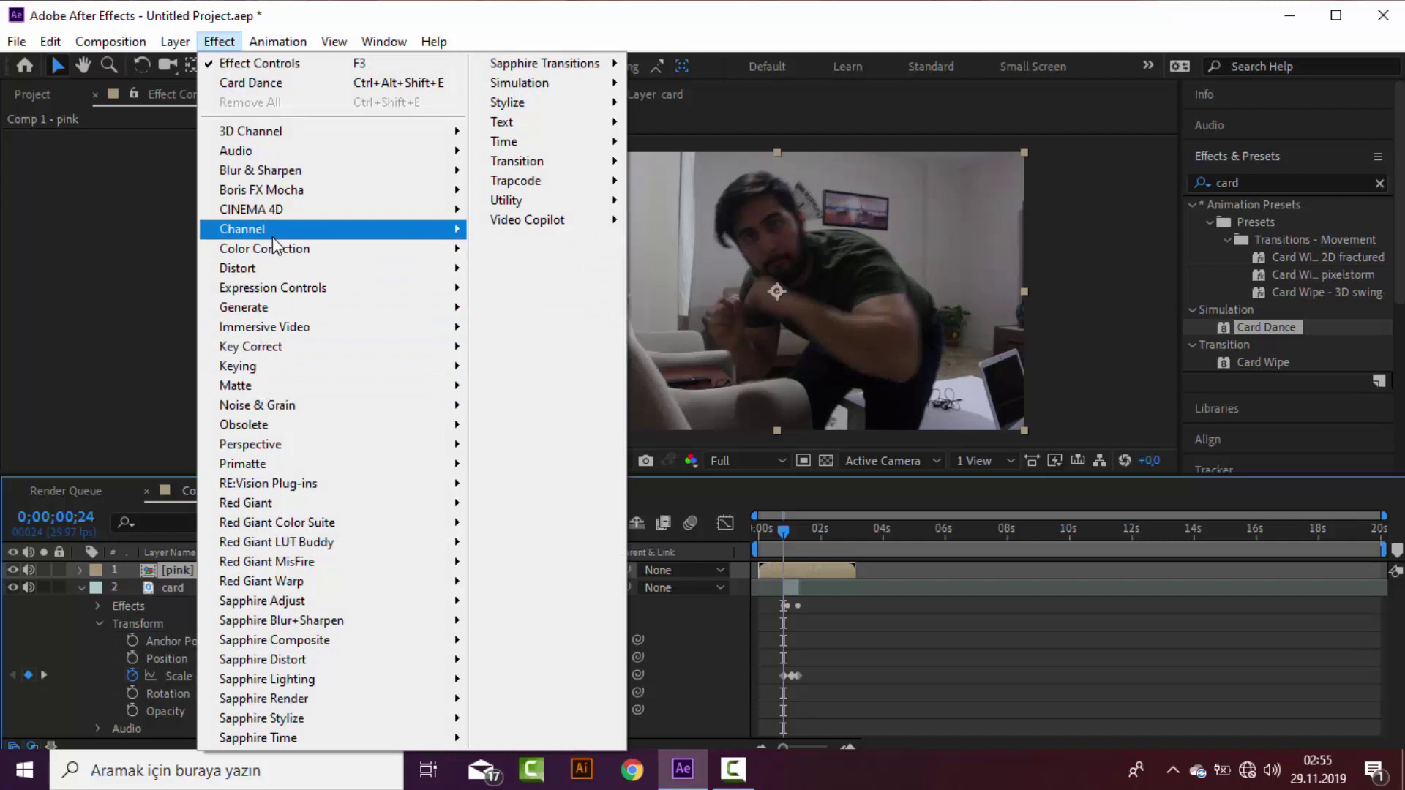
# Step: Apply Tint to the pink layer and map whites to magenta
pyautogui.moveTo(272, 249)
pyautogui.click(521, 739)
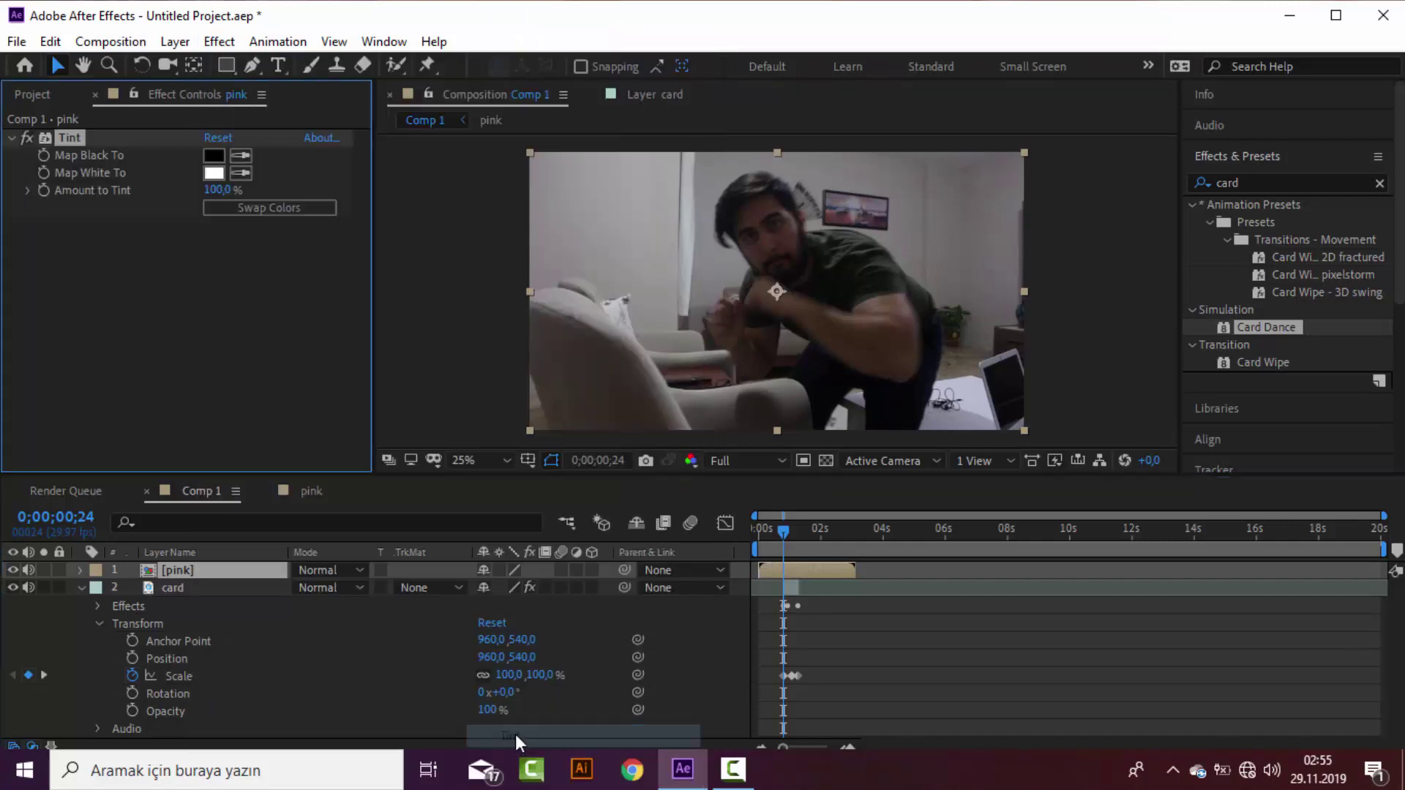
pyautogui.click(213, 173)
pyautogui.click(670, 460)
pyautogui.moveTo(629, 490); pyautogui.dragTo(626, 436)
pyautogui.click(804, 428)
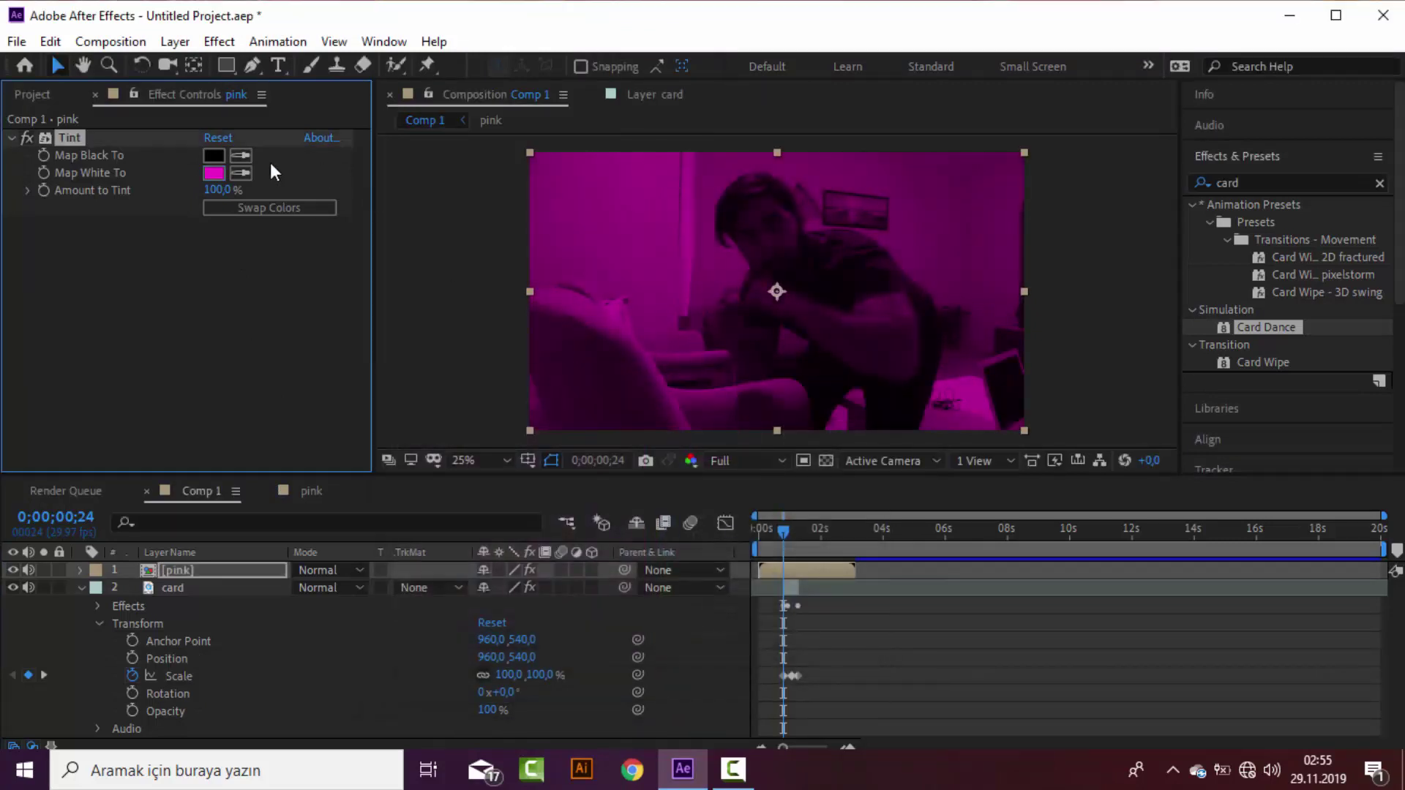
# Step: Set mapped blacks, swap colours back to black-to-magenta, and lower Amount to Tint to 61%
pyautogui.click(213, 155)
pyautogui.click(670, 469)
pyautogui.click(576, 439)
pyautogui.moveTo(576, 440); pyautogui.dragTo(583, 476)
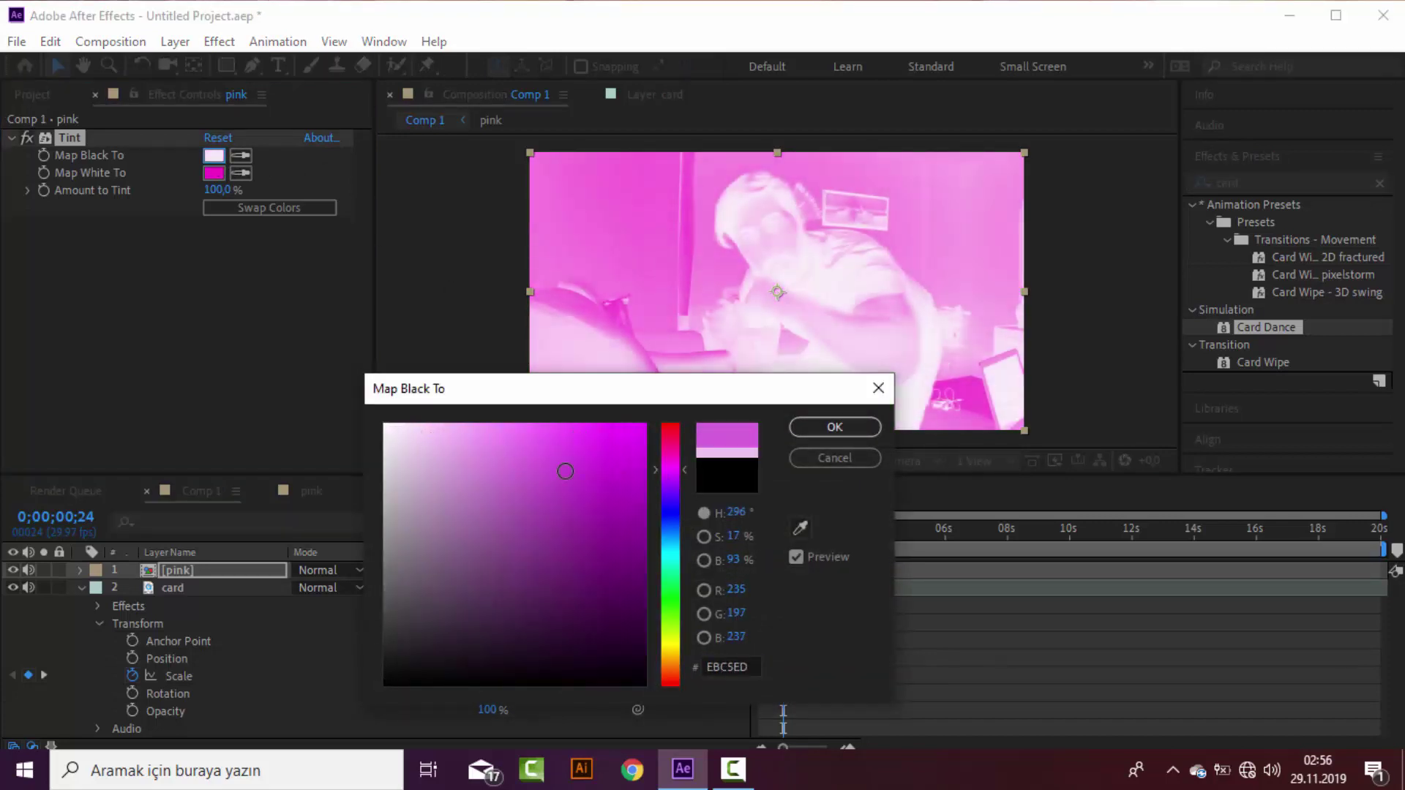
pyautogui.click(827, 461)
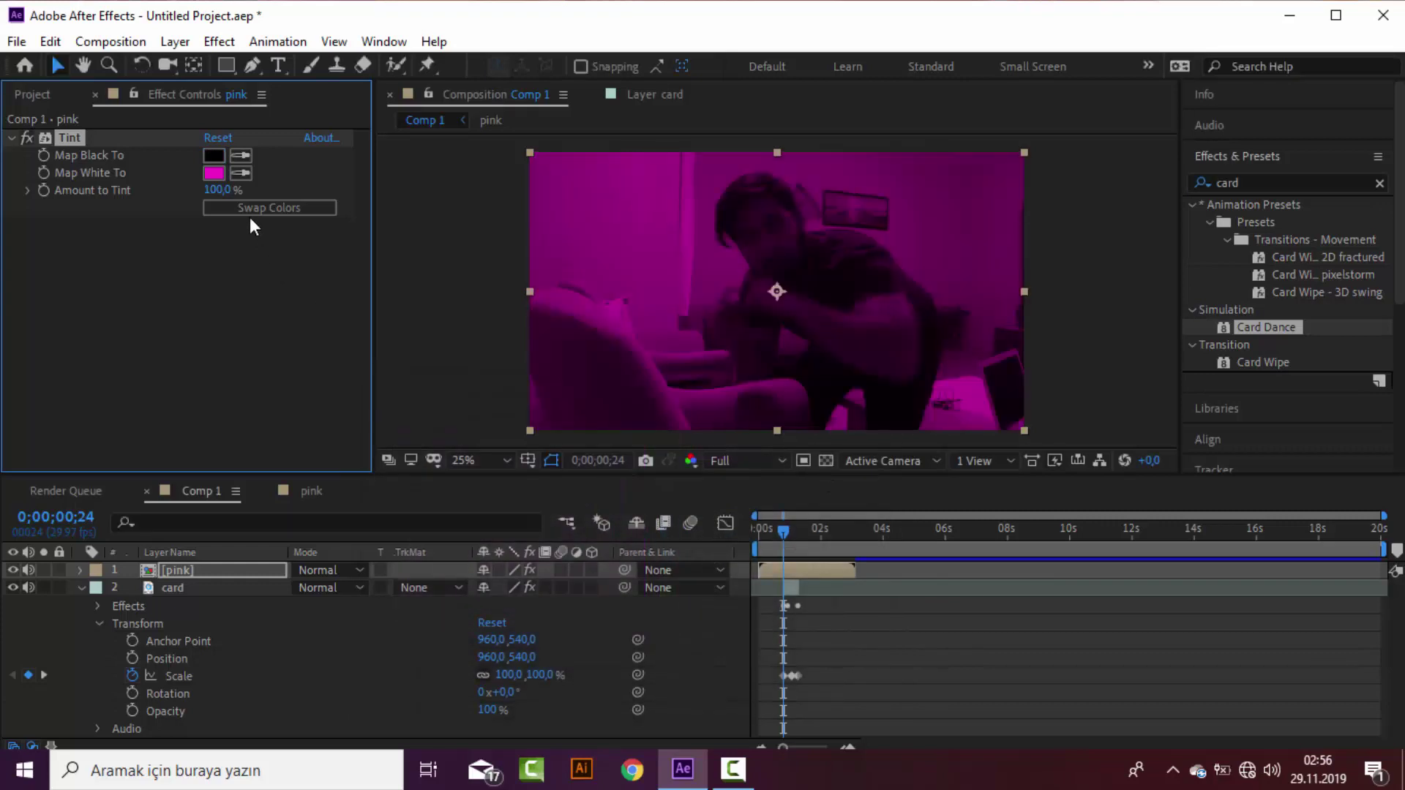
pyautogui.click(249, 208)
pyautogui.click(255, 208)
pyautogui.moveTo(219, 191); pyautogui.dragTo(225, 198)
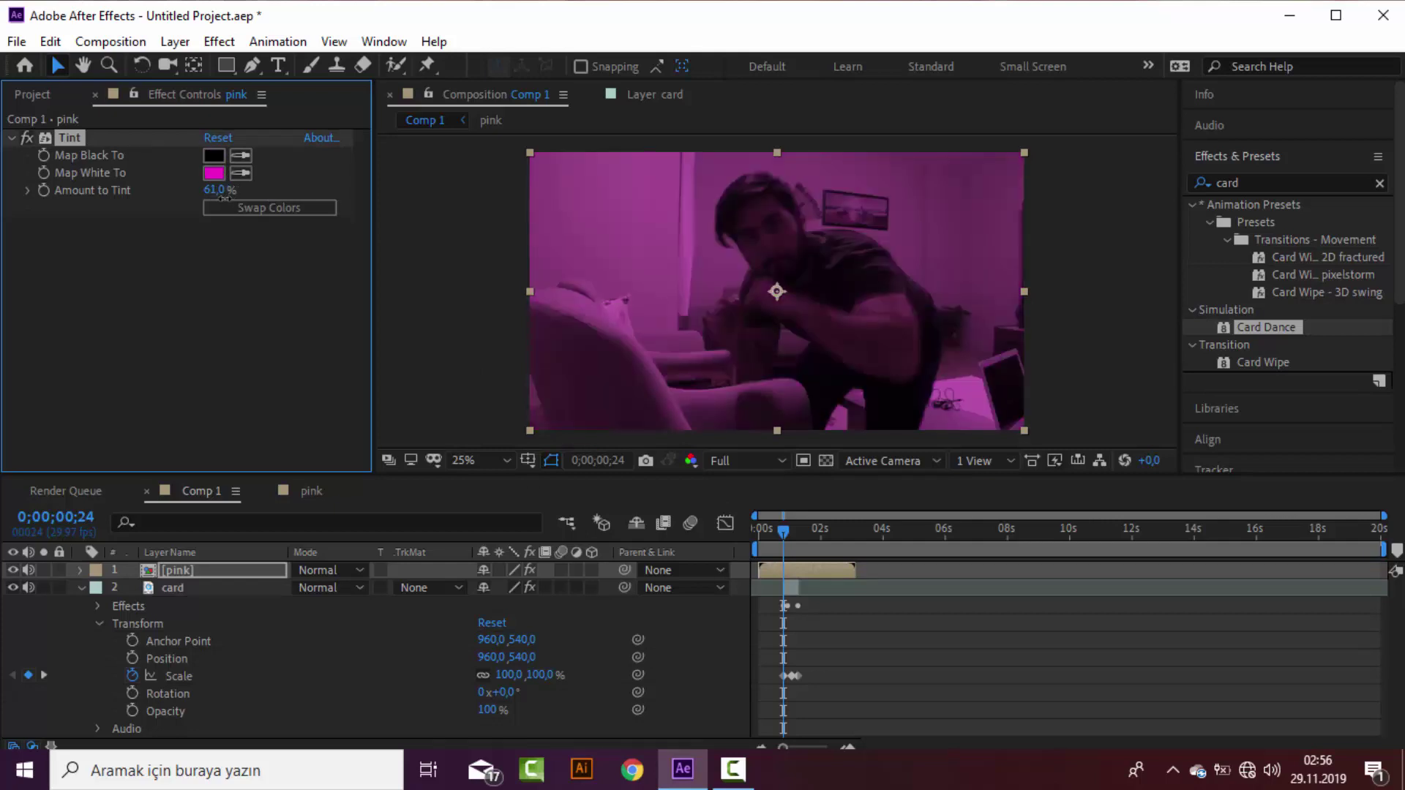
# Step: From the first frame, preview Comp 1 at Quarter resolution with the viewer fitted
pyautogui.click(777, 530)
pyautogui.moveTo(768, 529); pyautogui.dragTo(756, 529)
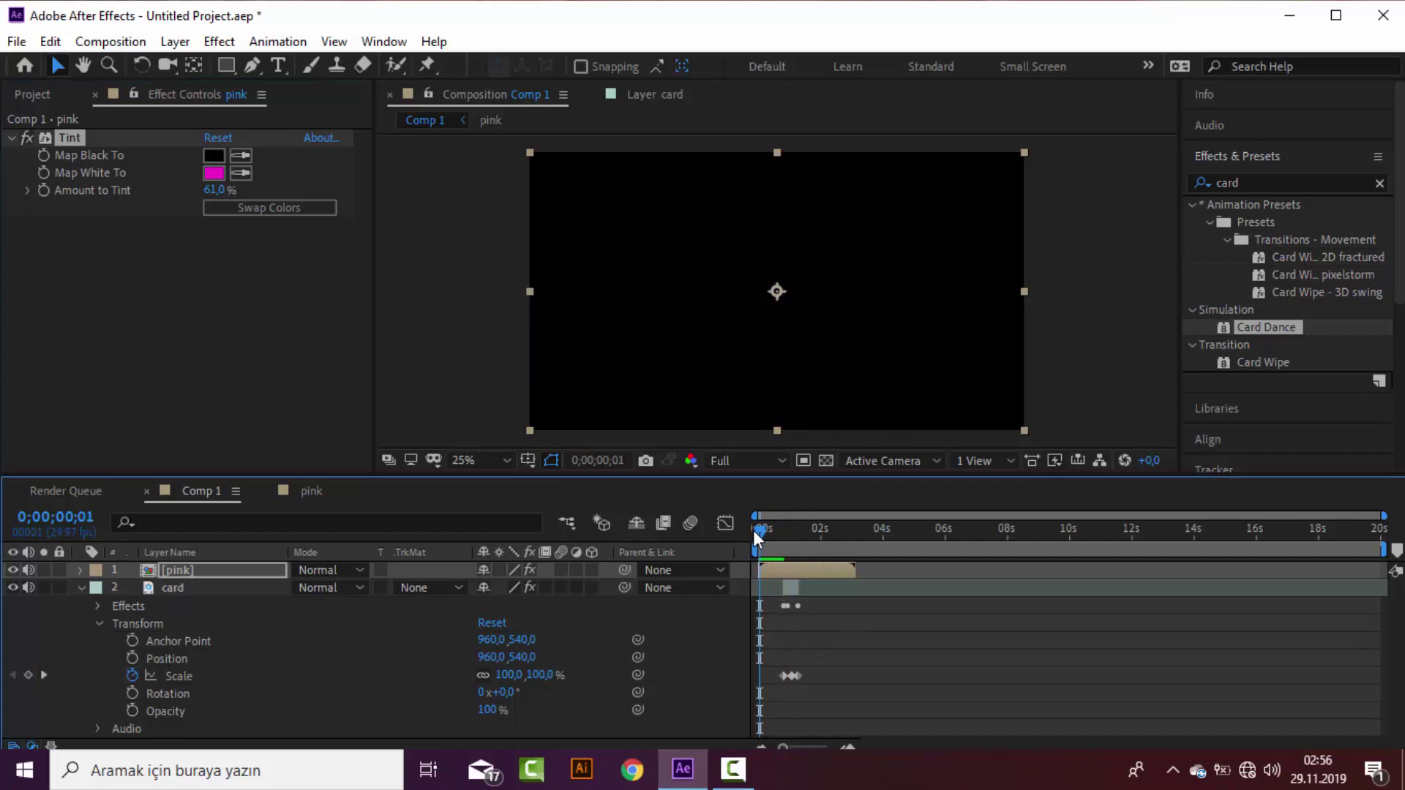
pyautogui.click(757, 462)
pyautogui.click(767, 573)
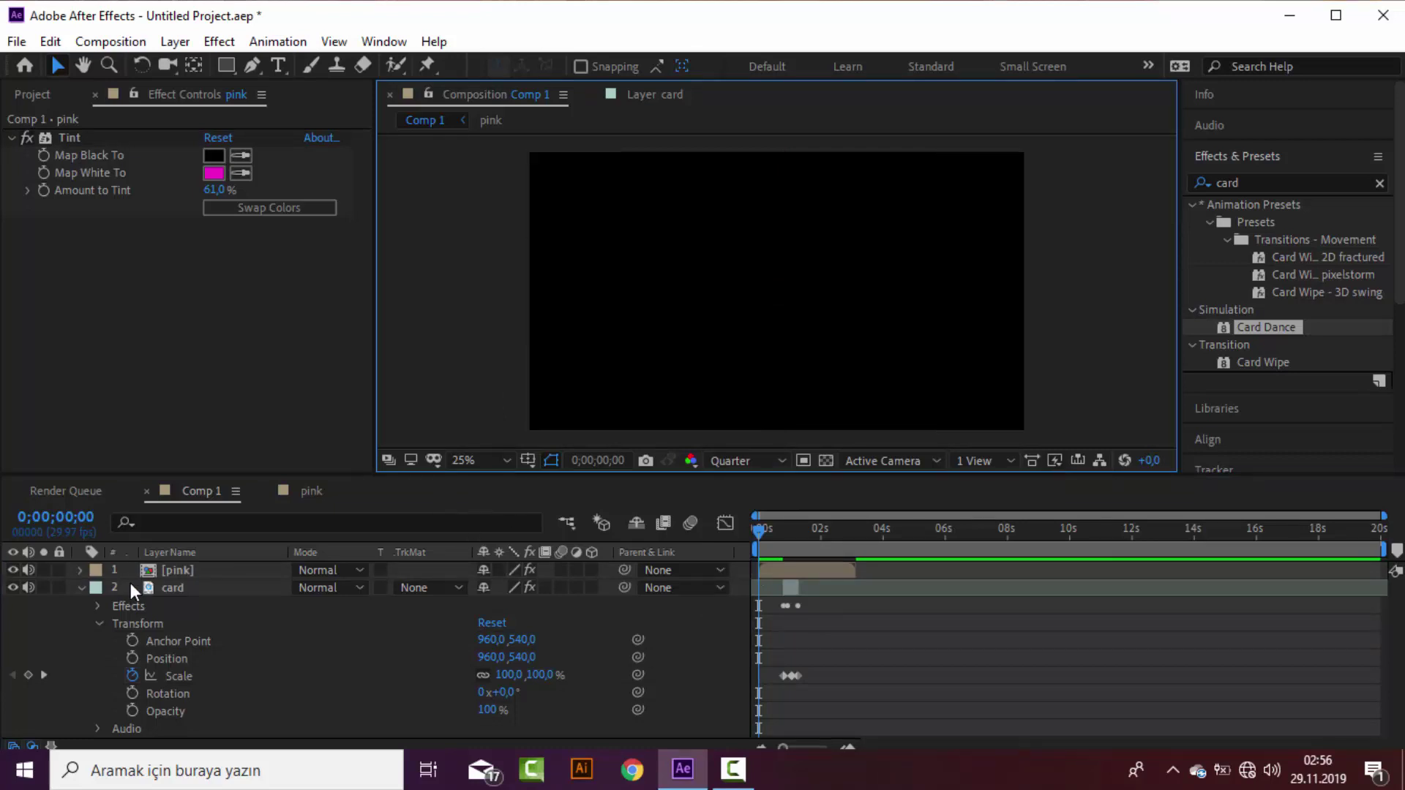
pyautogui.click(81, 588)
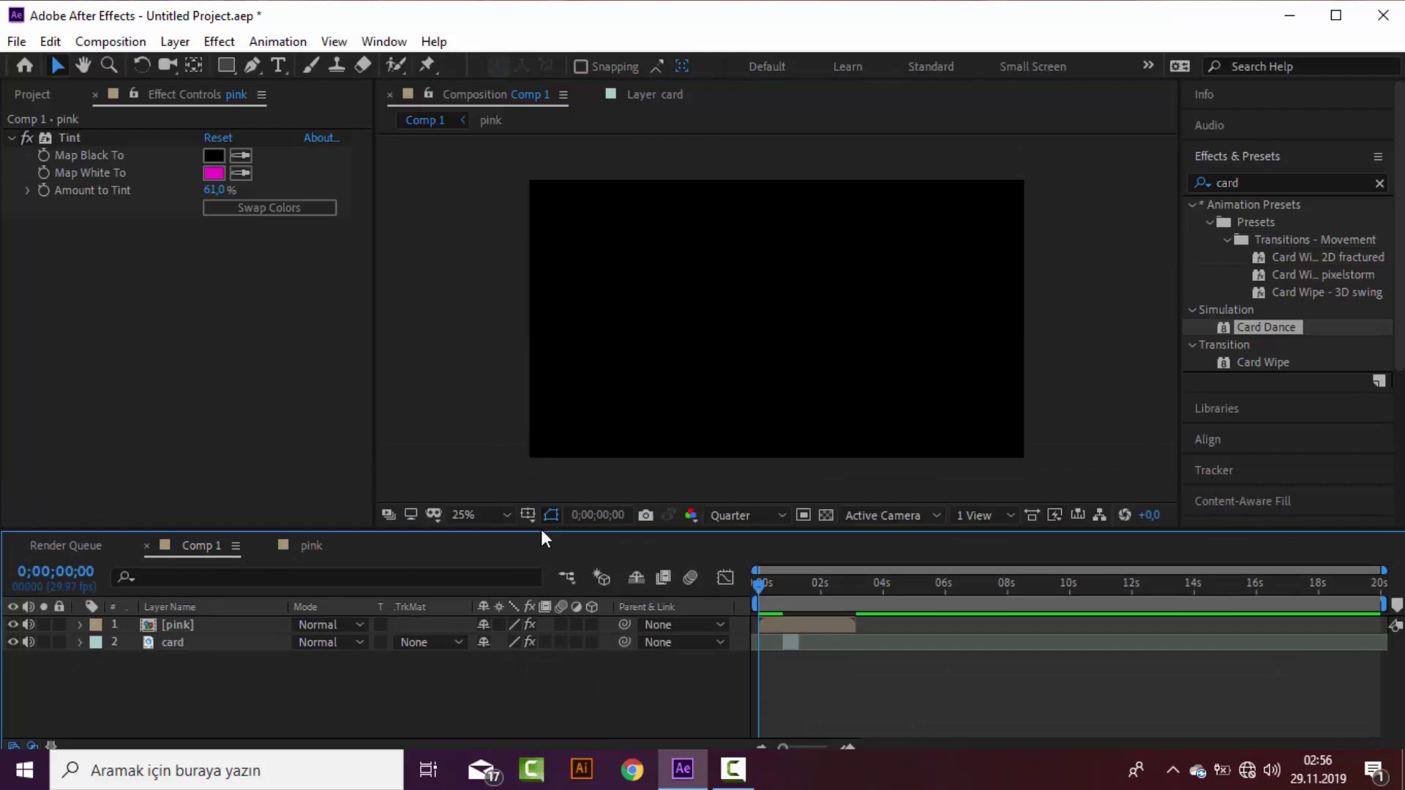
pyautogui.moveTo(545, 477); pyautogui.dragTo(538, 557)
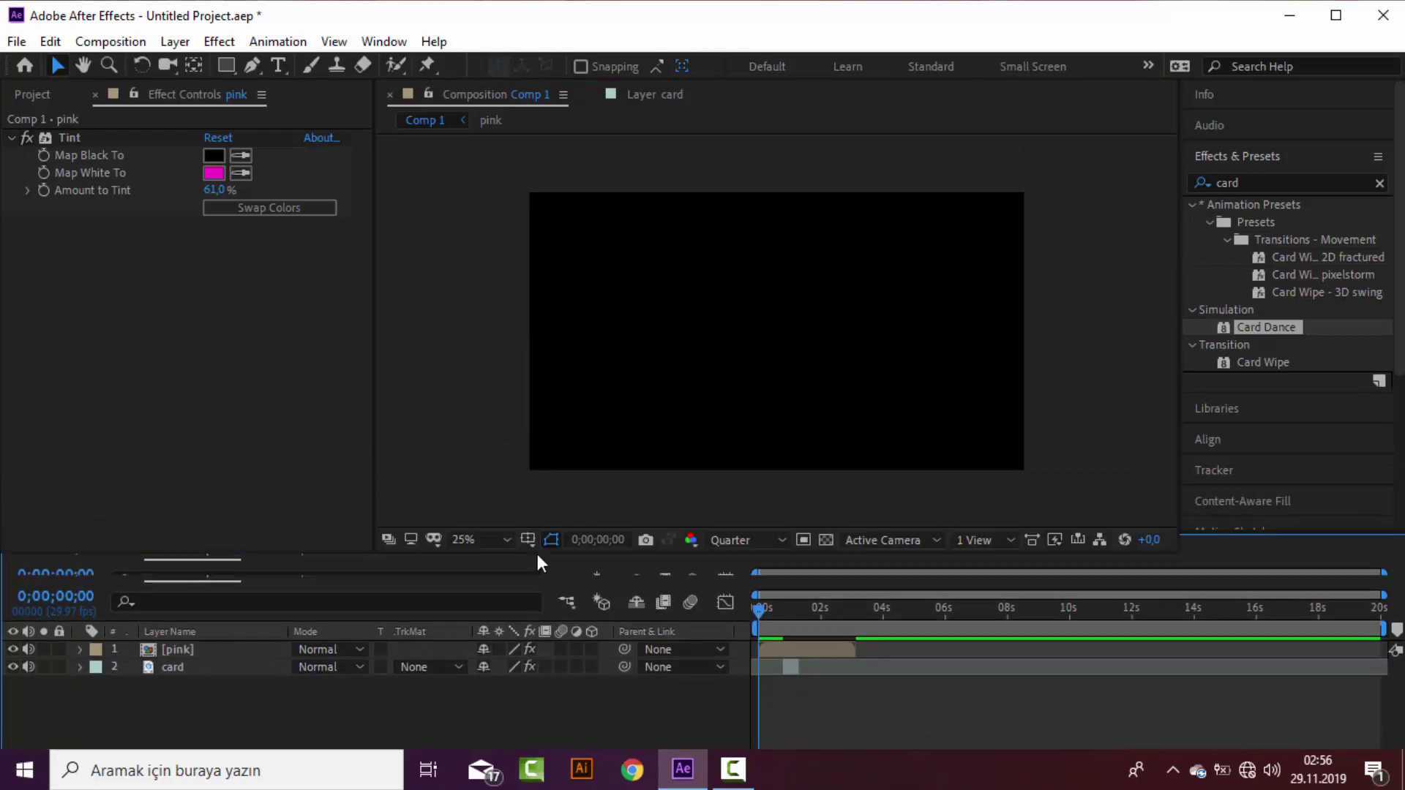
pyautogui.click(490, 539)
pyautogui.click(505, 177)
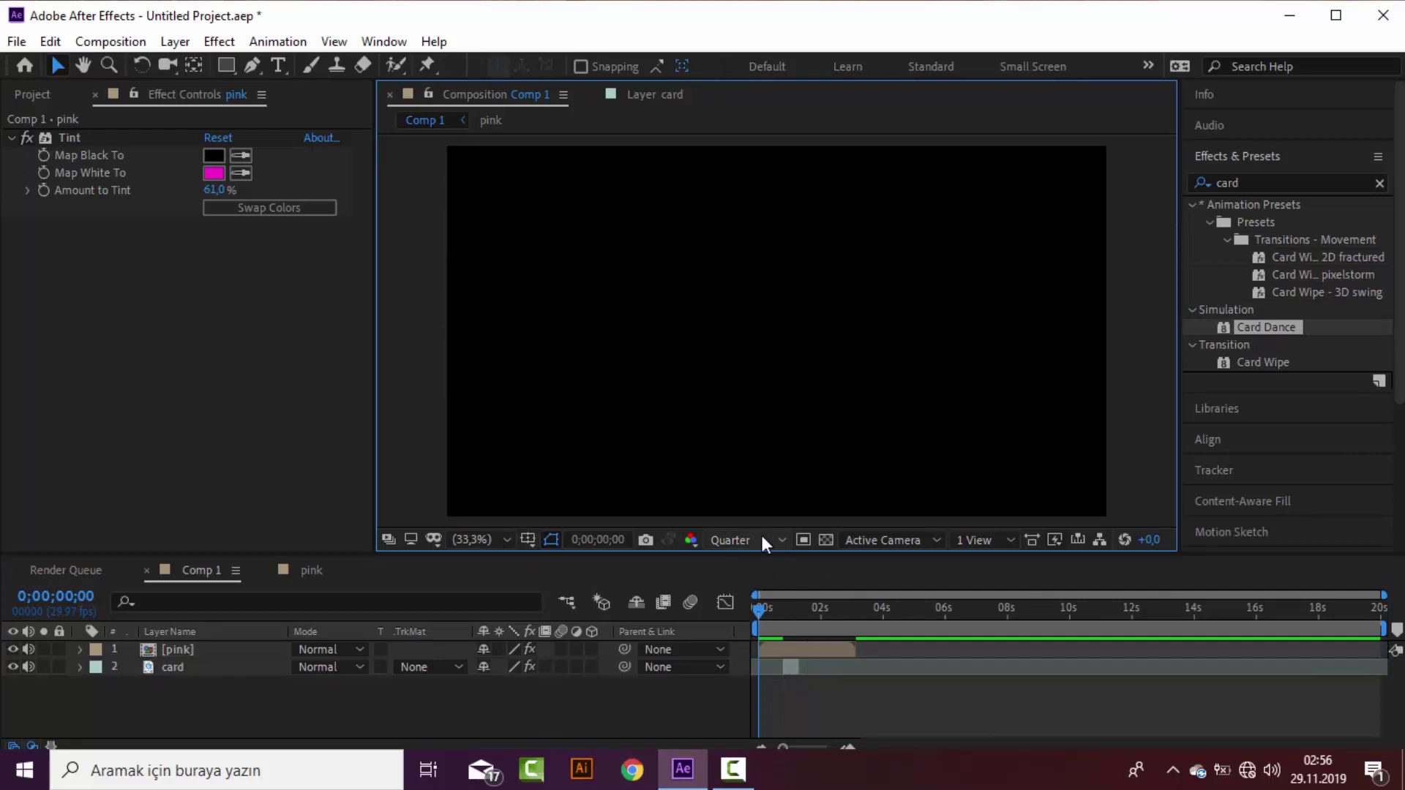
pyautogui.press('space')
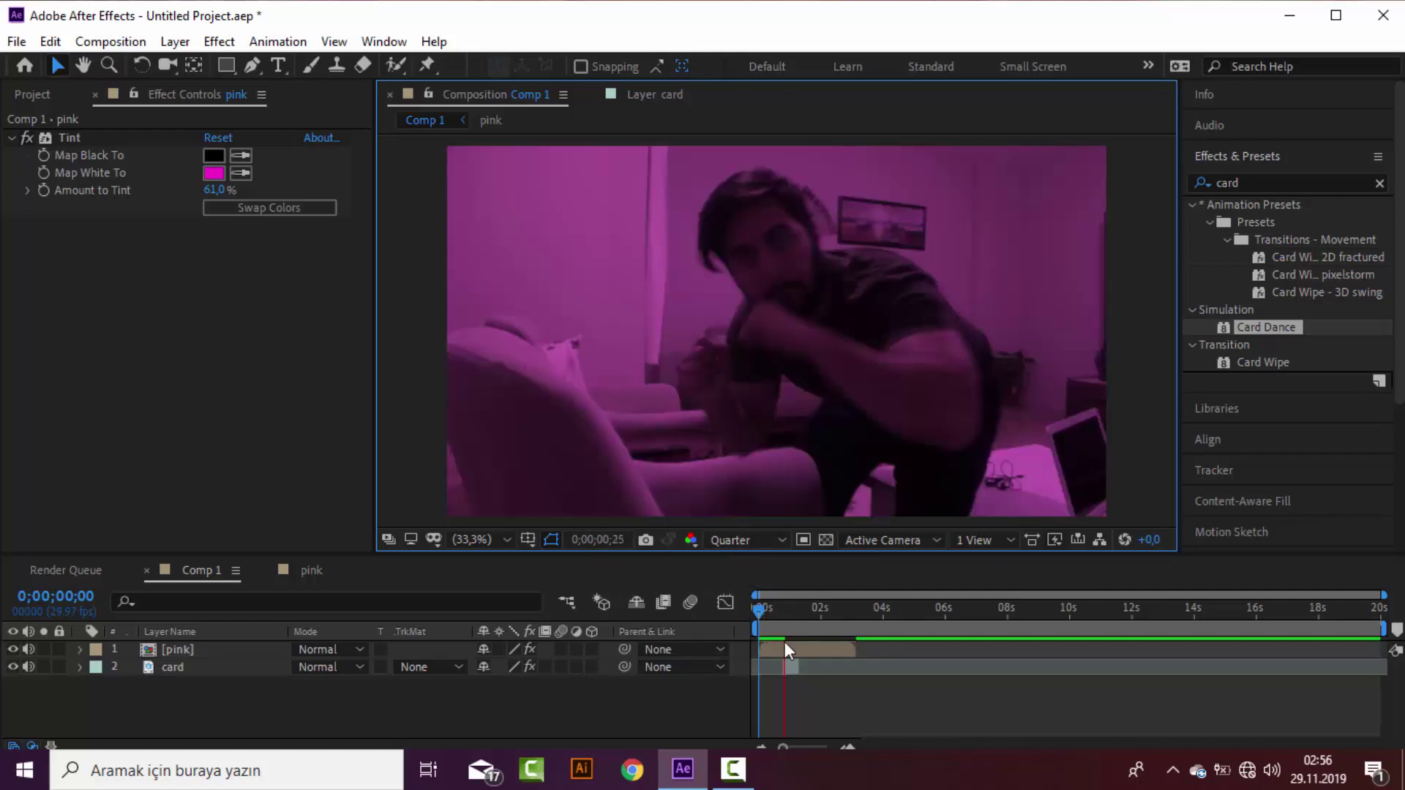
pyautogui.press('space')
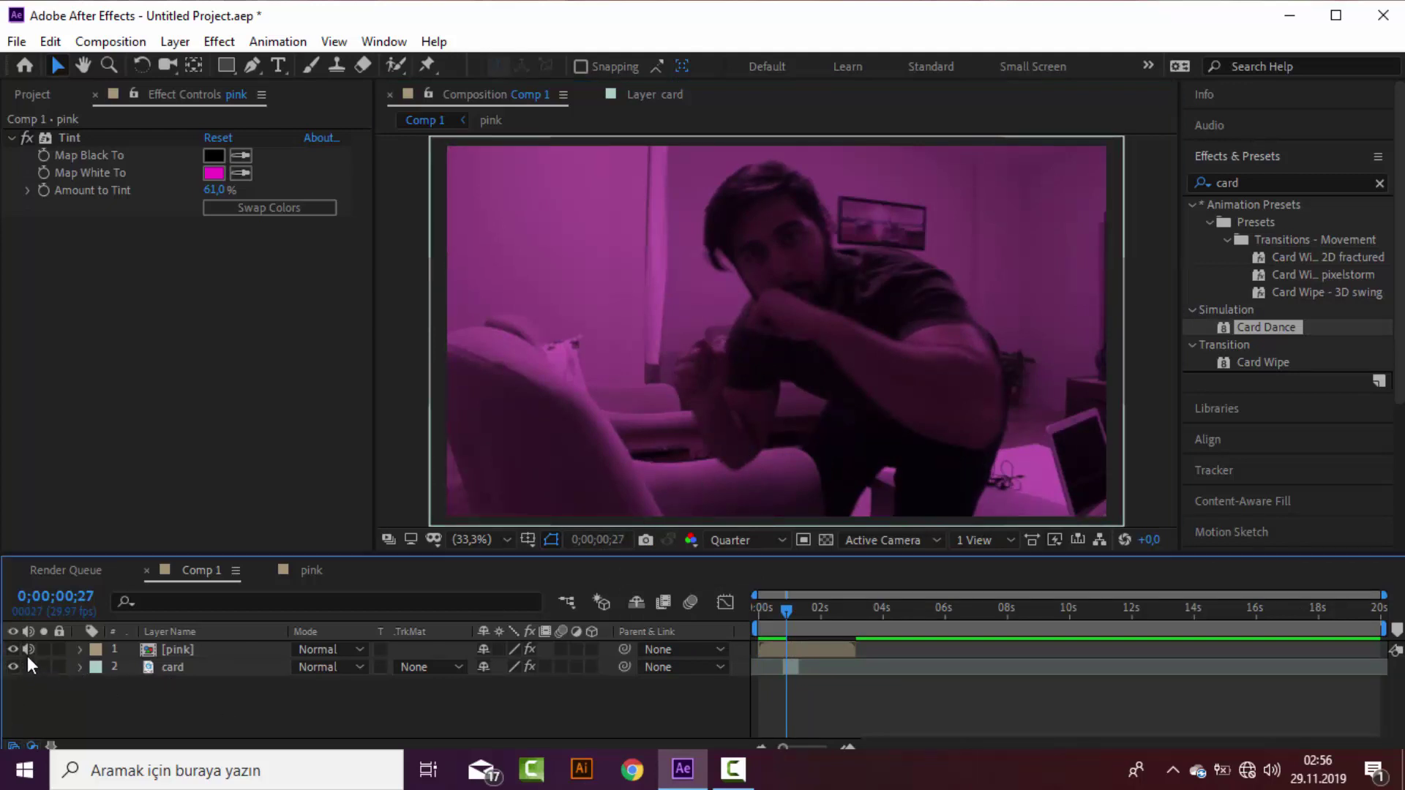
# Step: Move the card layer above pink, end the work area near 3 seconds, and restore Full resolution
pyautogui.moveTo(152, 667); pyautogui.dragTo(159, 645)
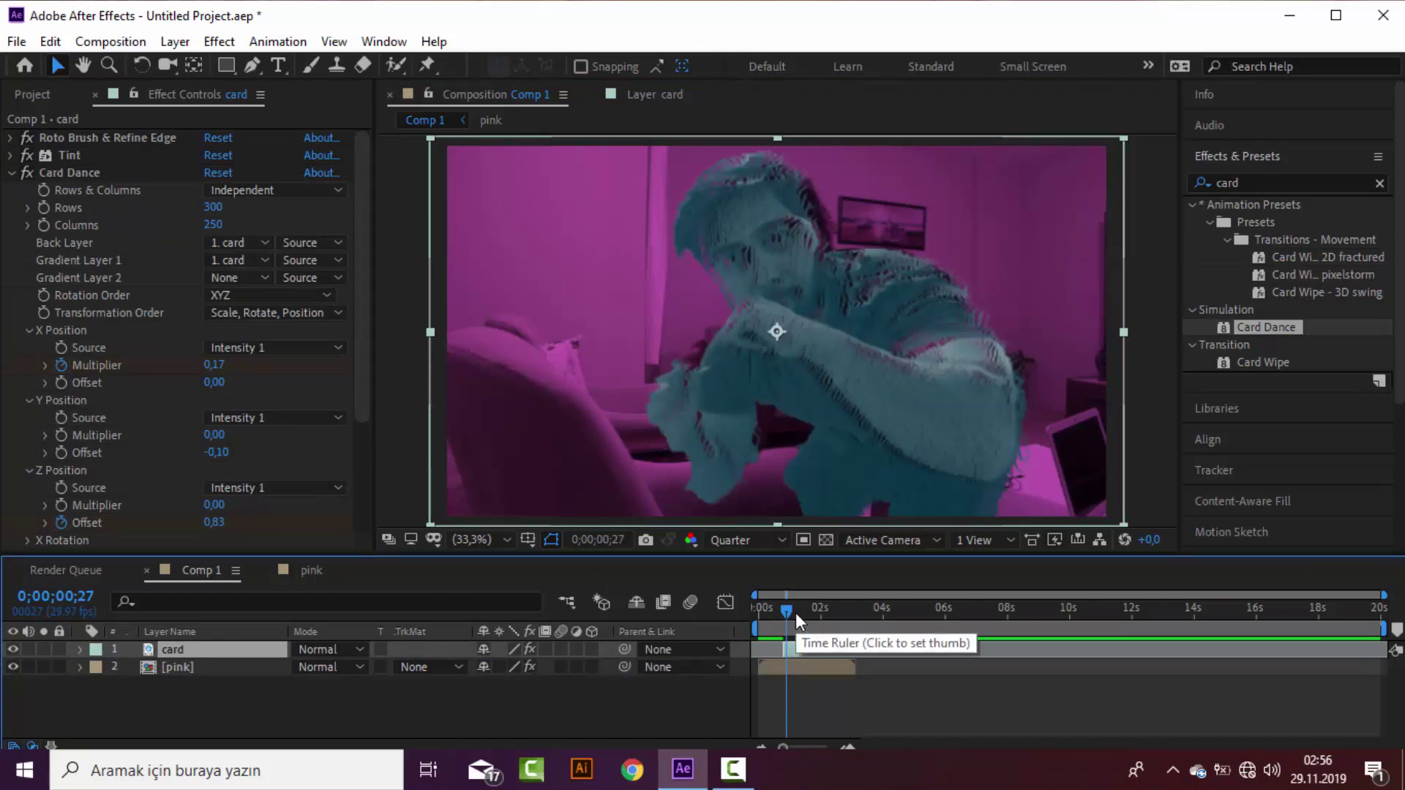
pyautogui.moveTo(793, 609); pyautogui.dragTo(755, 612)
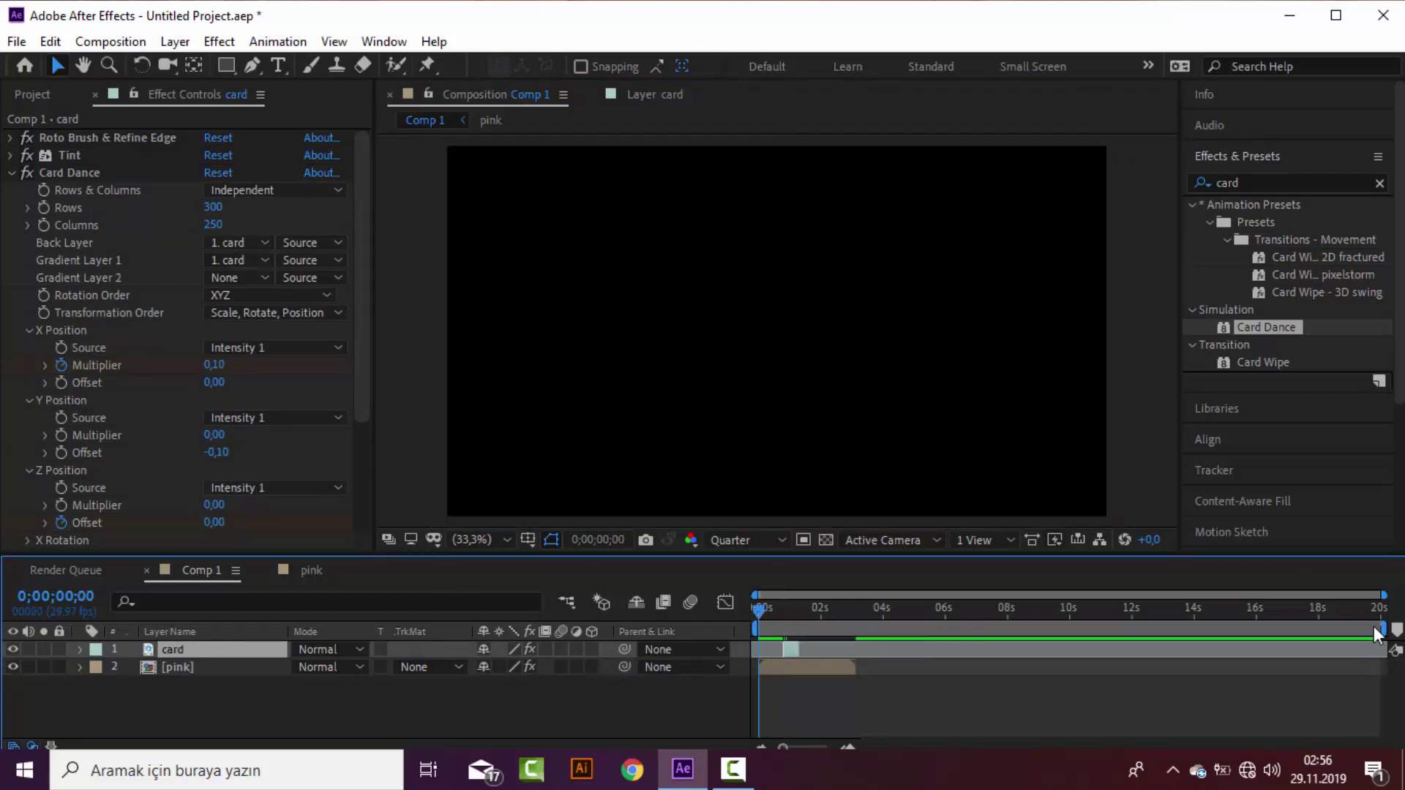
pyautogui.moveTo(1383, 628); pyautogui.dragTo(854, 684)
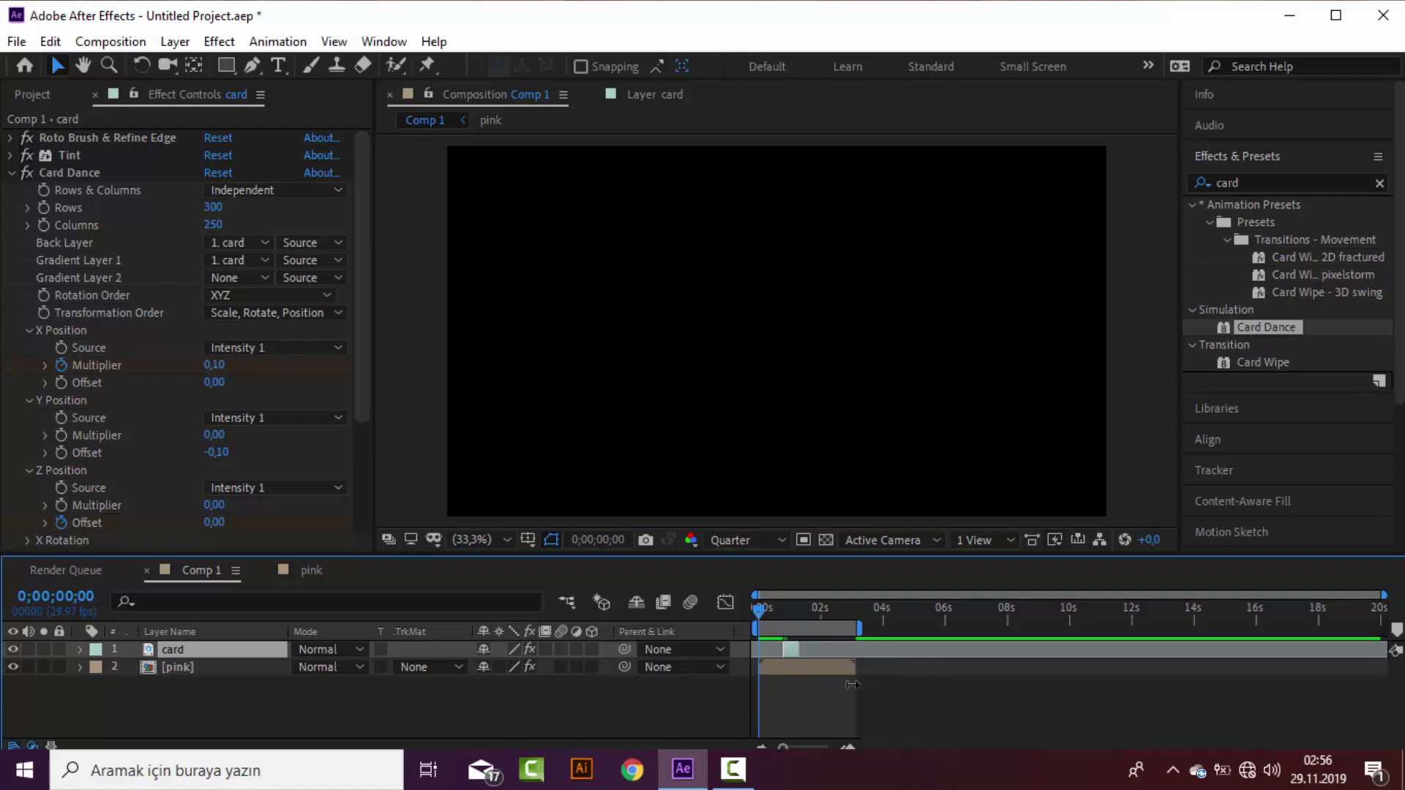
pyautogui.click(746, 540)
pyautogui.click(761, 585)
pyautogui.click(613, 713)
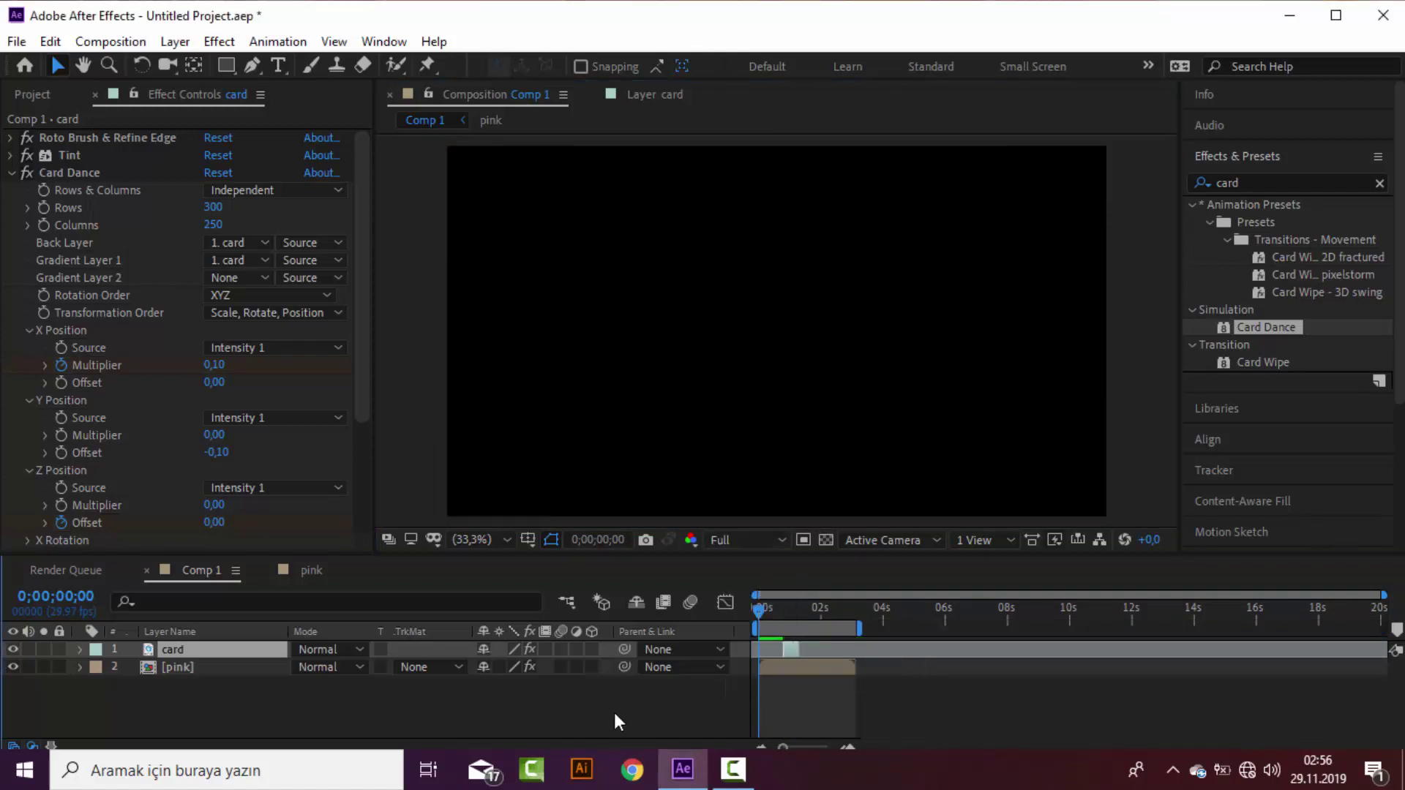
pyautogui.press('space')
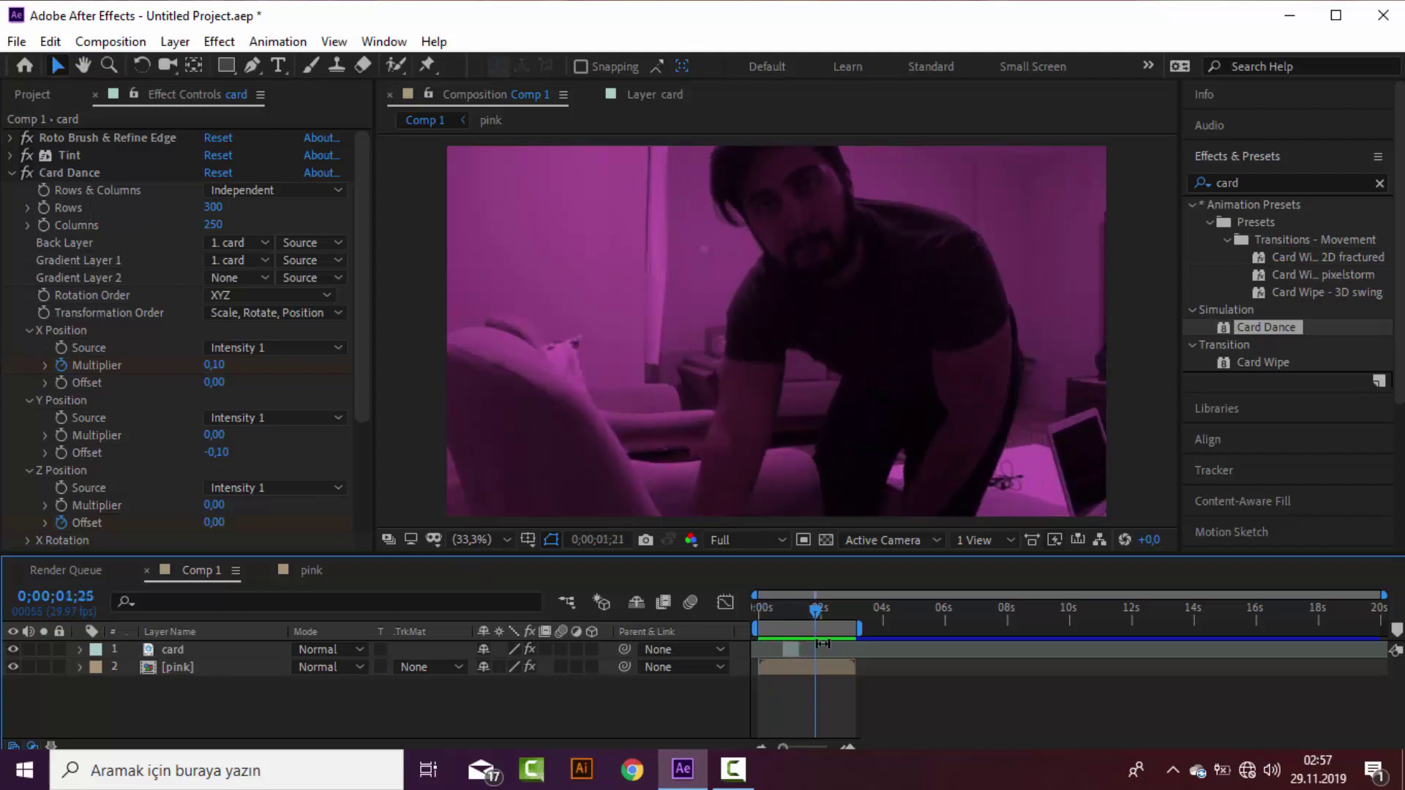
pyautogui.click(775, 621)
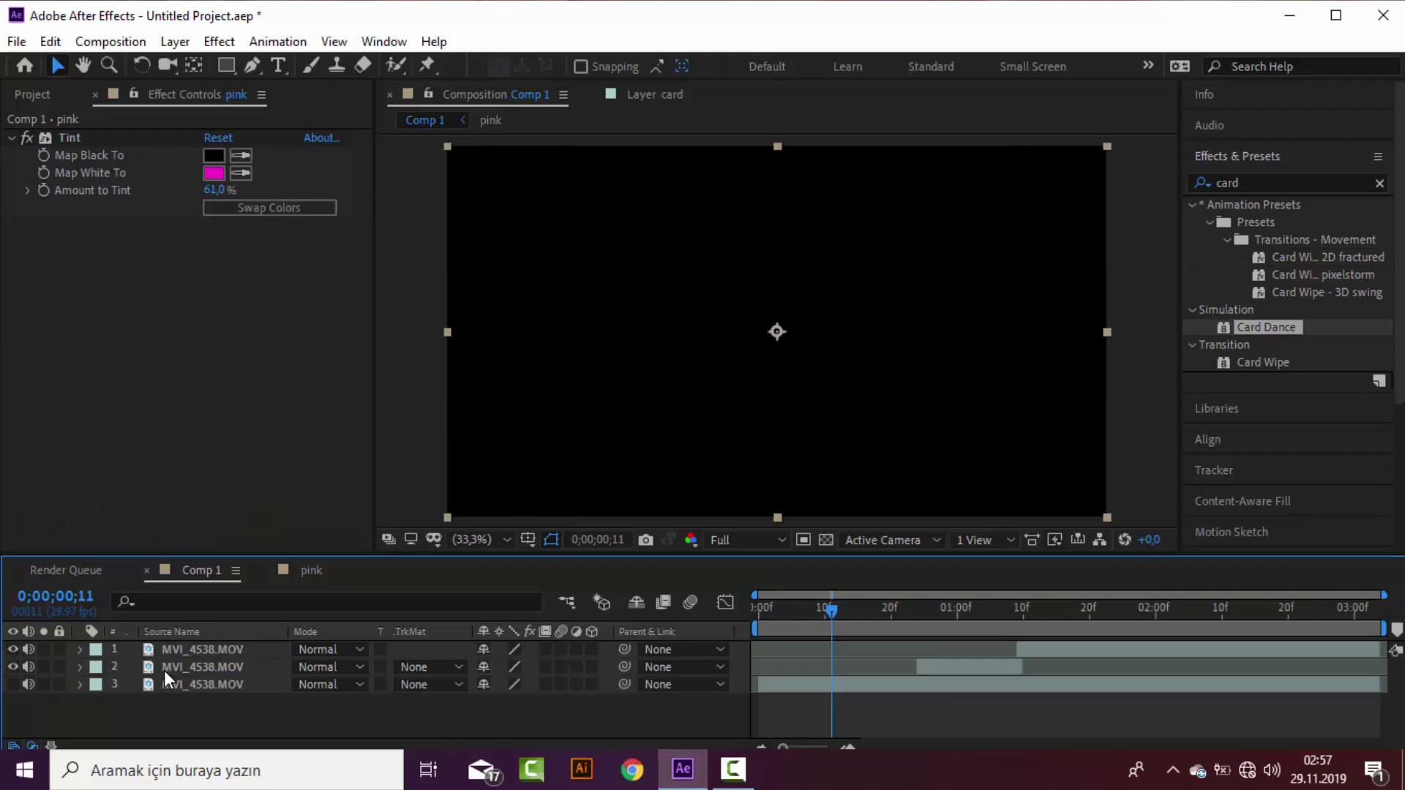
pyautogui.doubleClick(164, 670)
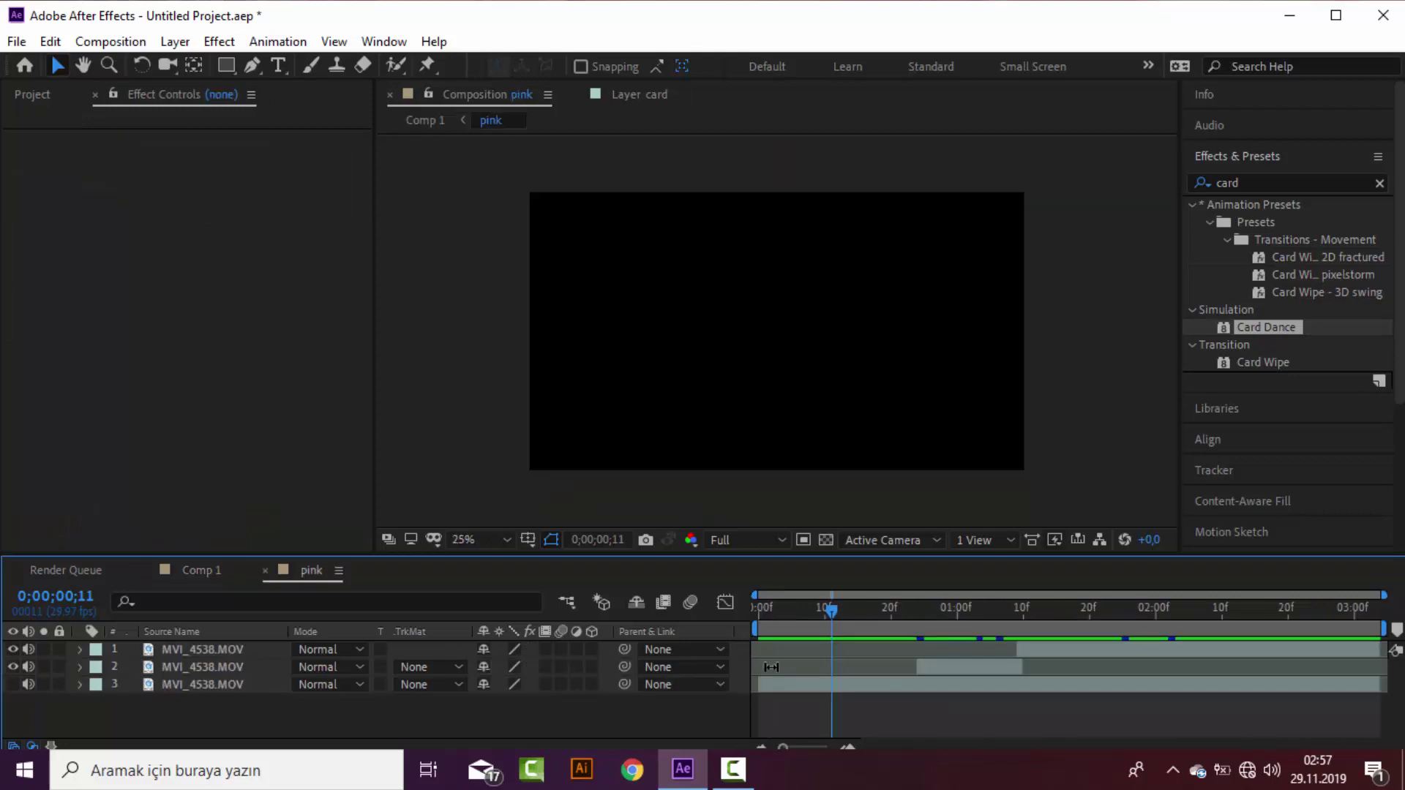
pyautogui.moveTo(823, 620); pyautogui.dragTo(808, 629)
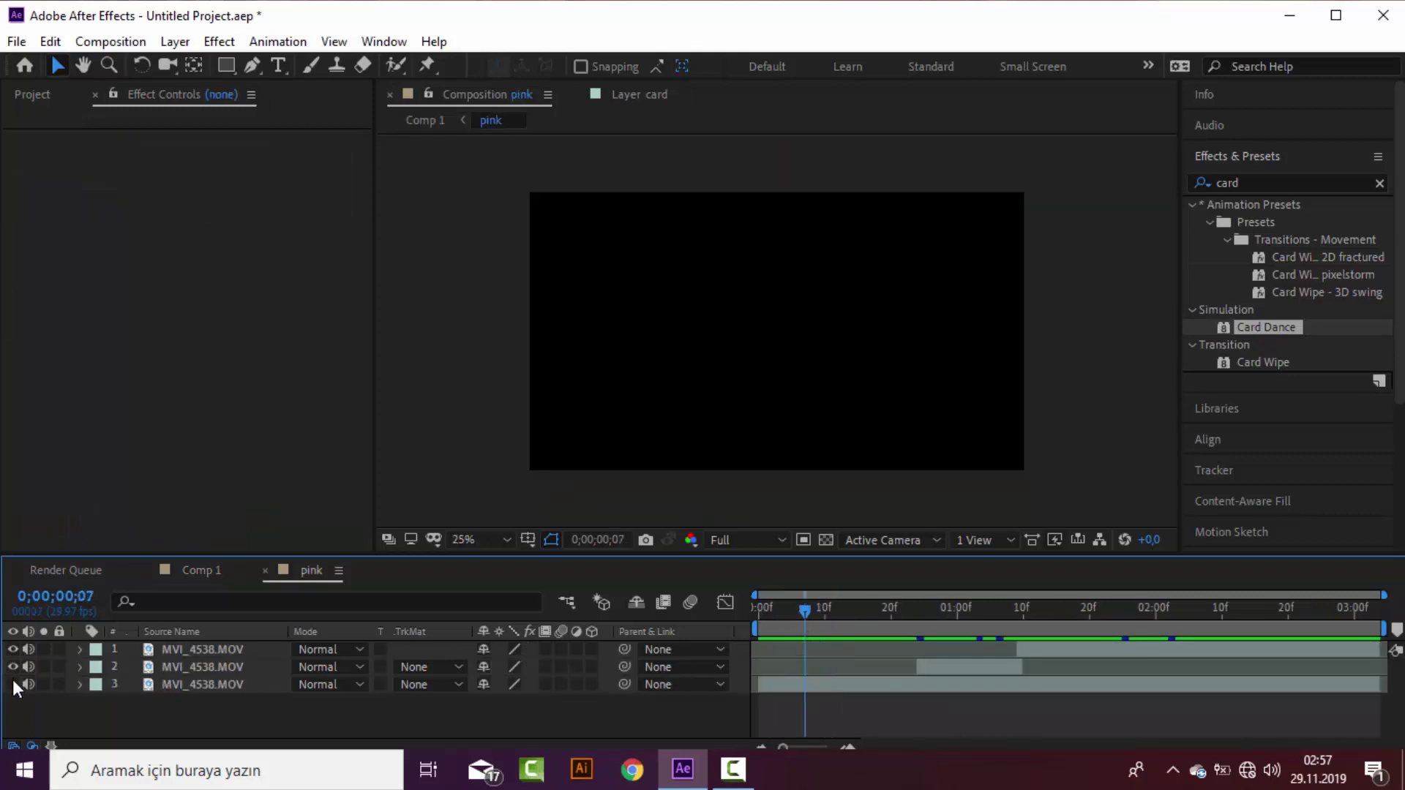
pyautogui.click(178, 567)
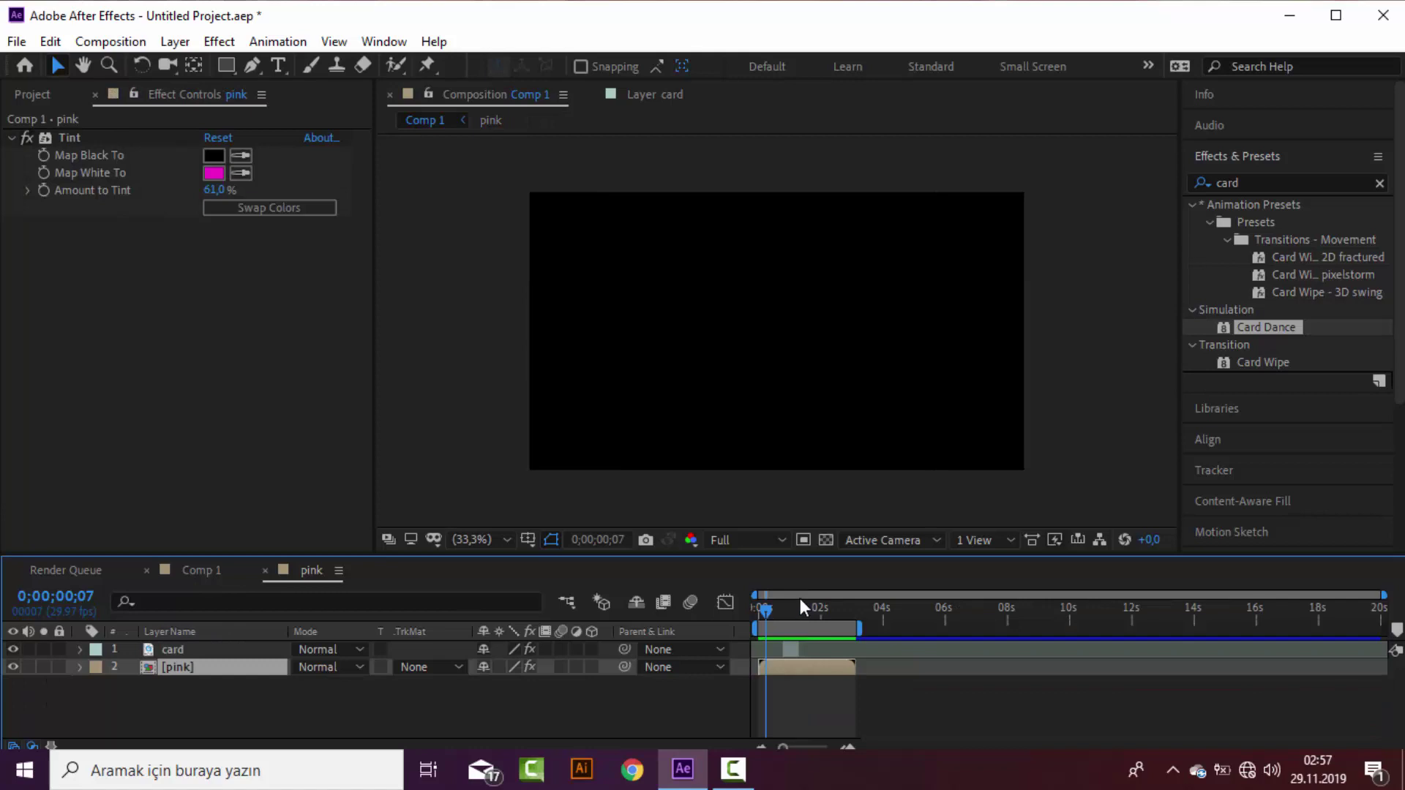
pyautogui.moveTo(766, 613); pyautogui.dragTo(734, 612)
# Step: Play the Comp 1 preview and stop on a frame just after one second
pyautogui.press('space')
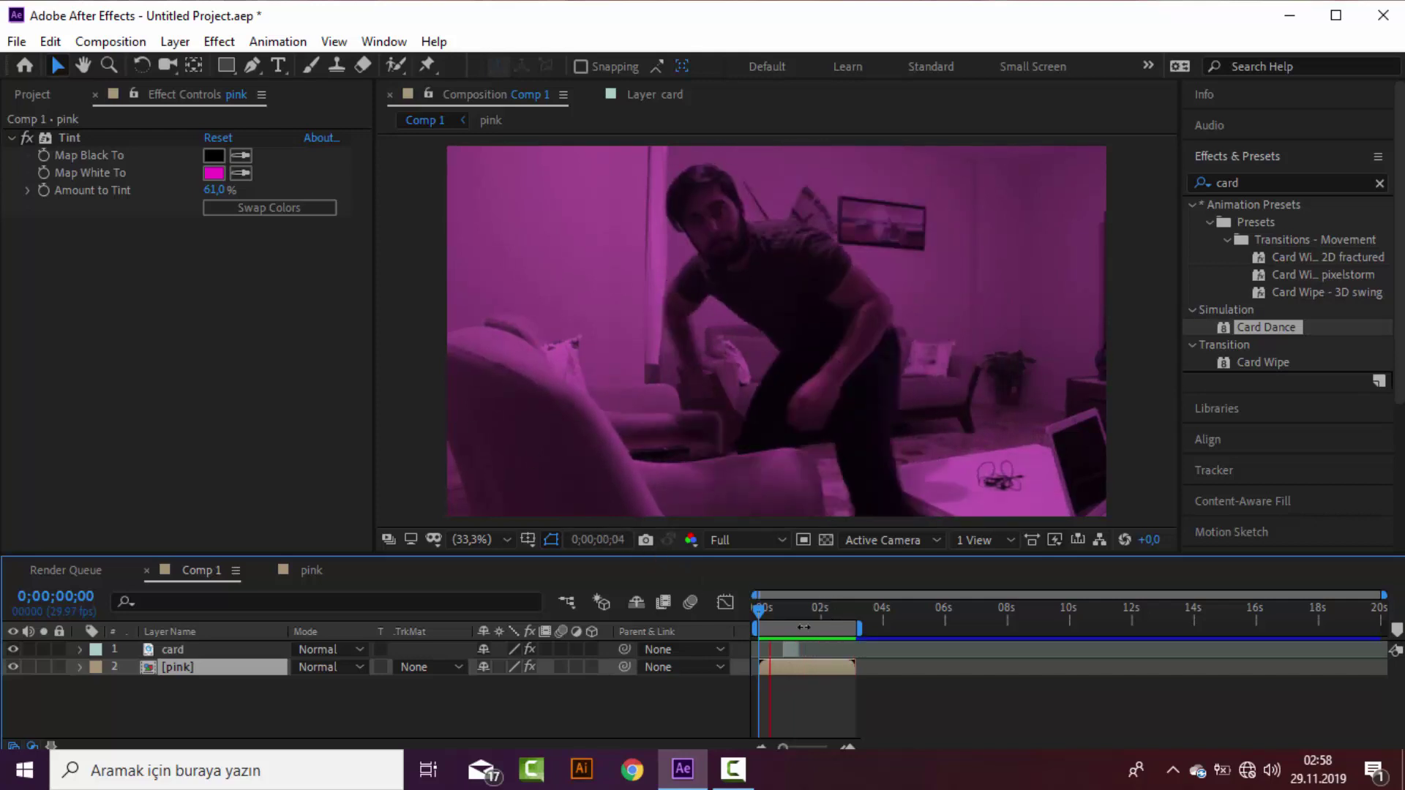
pyautogui.moveTo(815, 608)
pyautogui.mouseDown()
pyautogui.moveTo(769, 617)
pyautogui.moveTo(793, 621)
pyautogui.mouseUp()
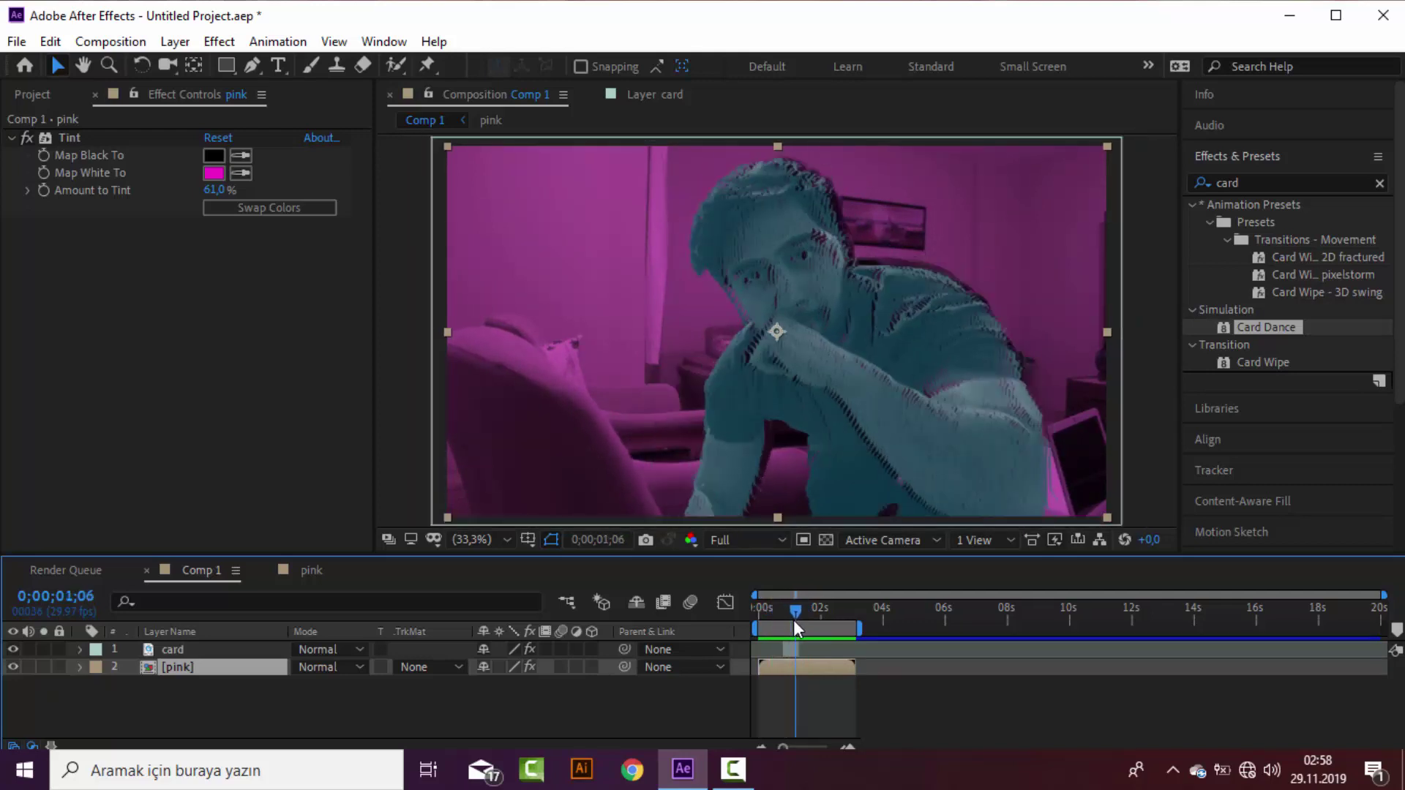
# Step: Keyframe the card layer's opacity from 100% at 0;00;01;06 to 0% at 0;00;01;09, then scrub to check the fade
pyautogui.click(79, 649)
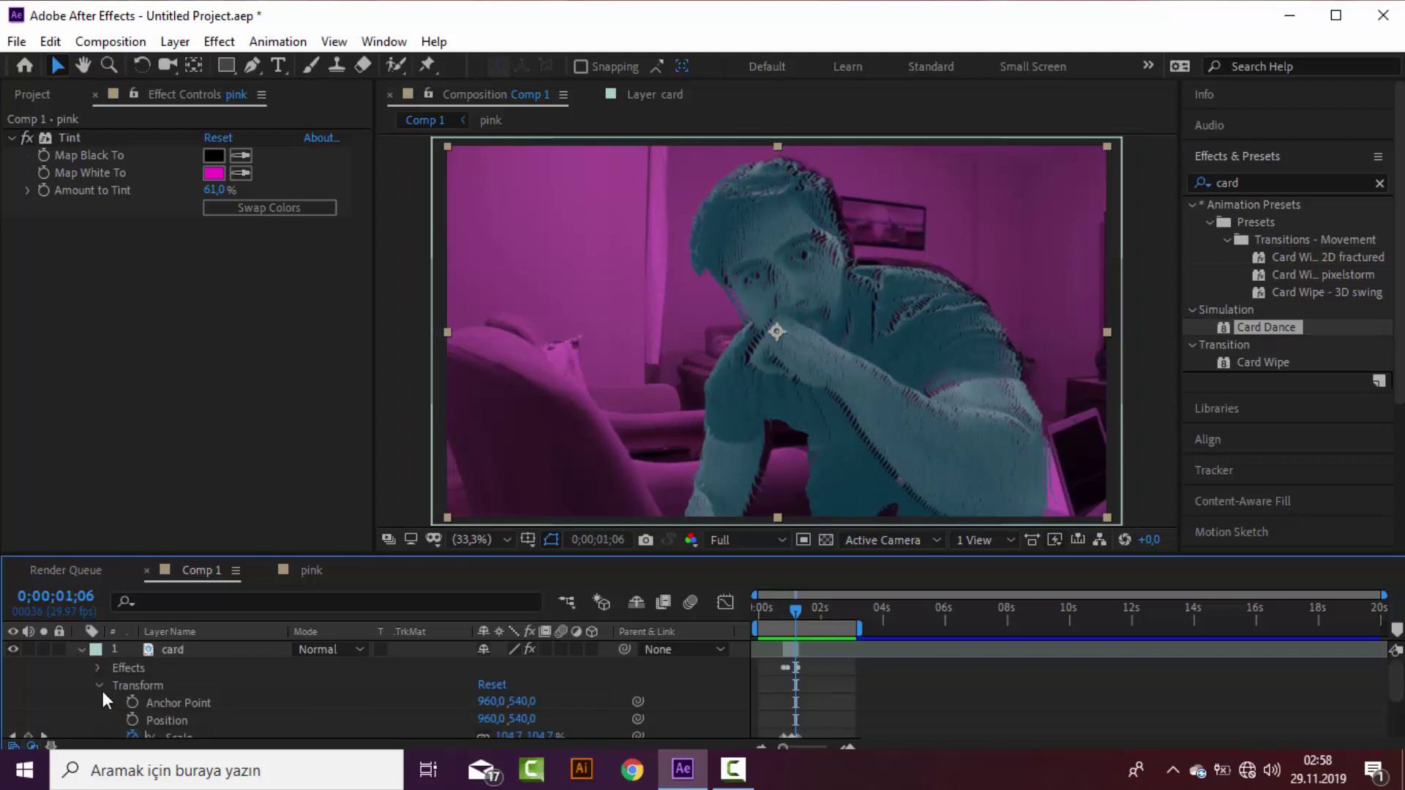
pyautogui.scroll(-3, 147, 727)
pyautogui.click(128, 695)
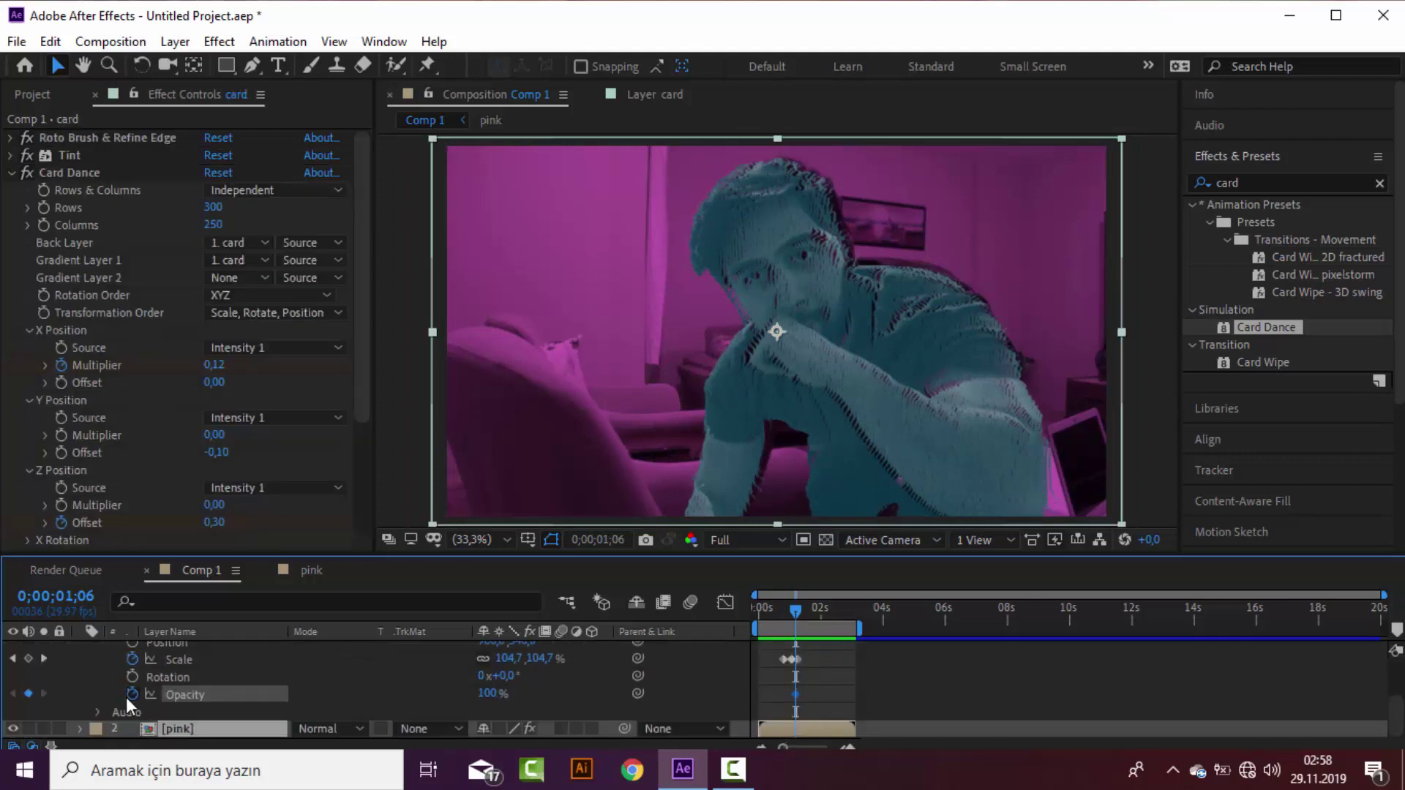
pyautogui.scroll(5, 800, 626)
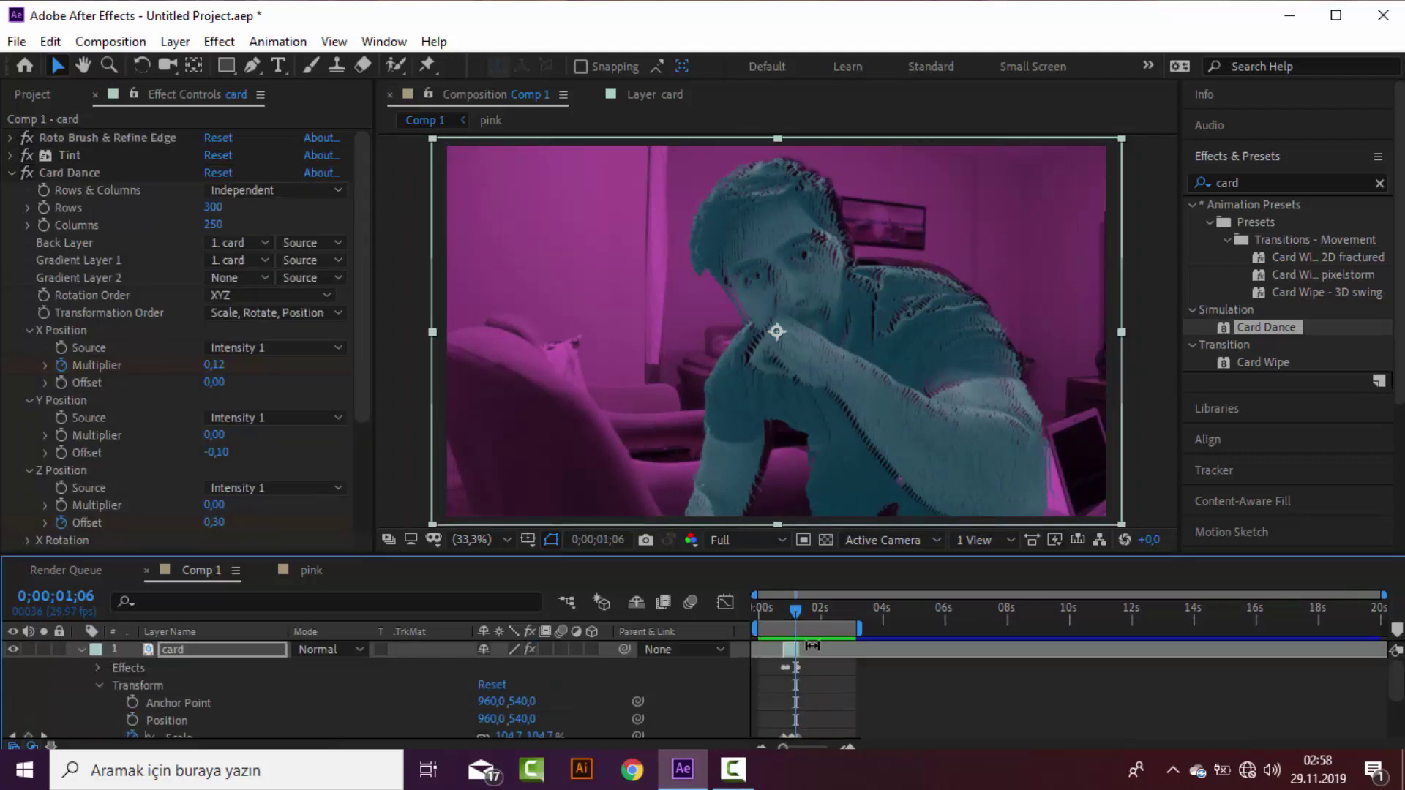
pyautogui.click(799, 607)
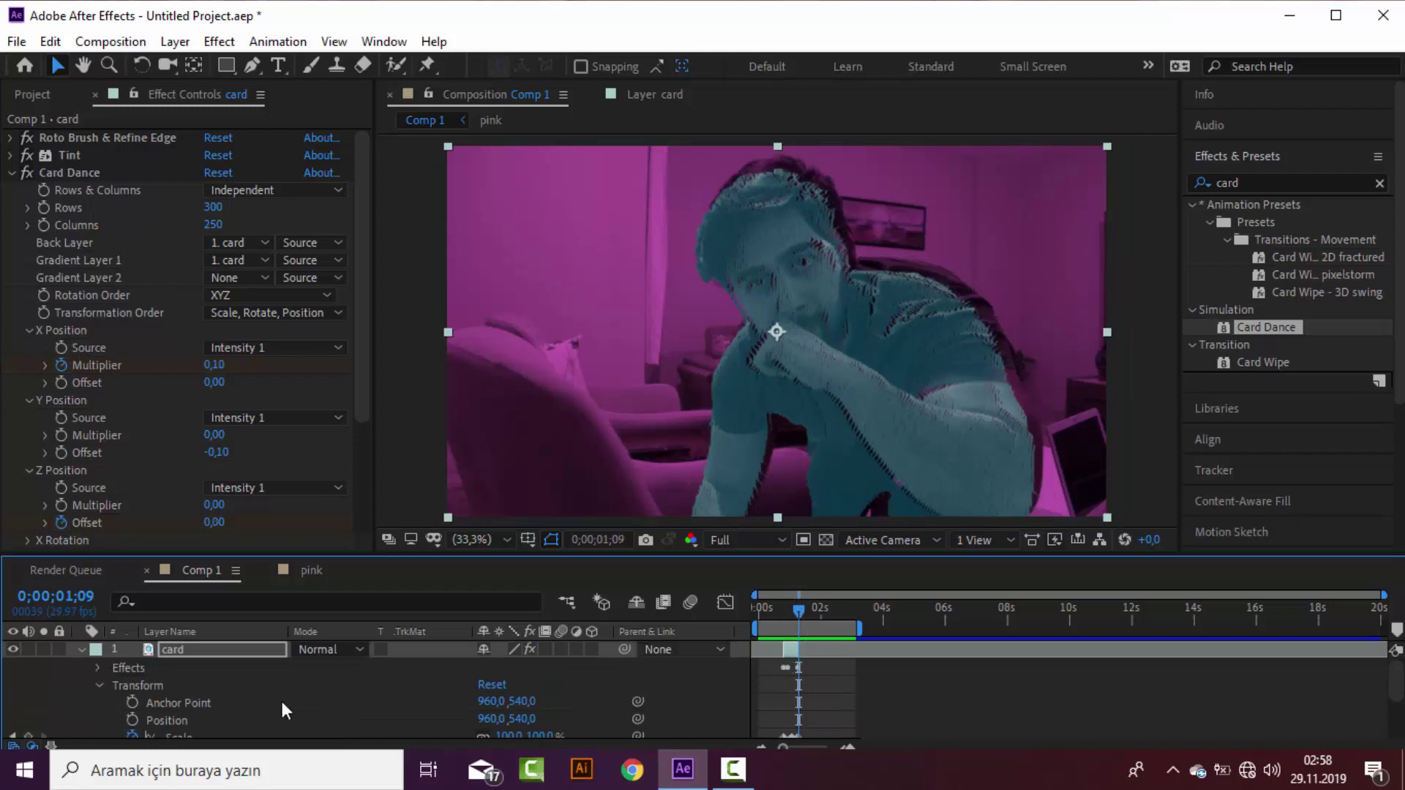
pyautogui.scroll(-2, 280, 698)
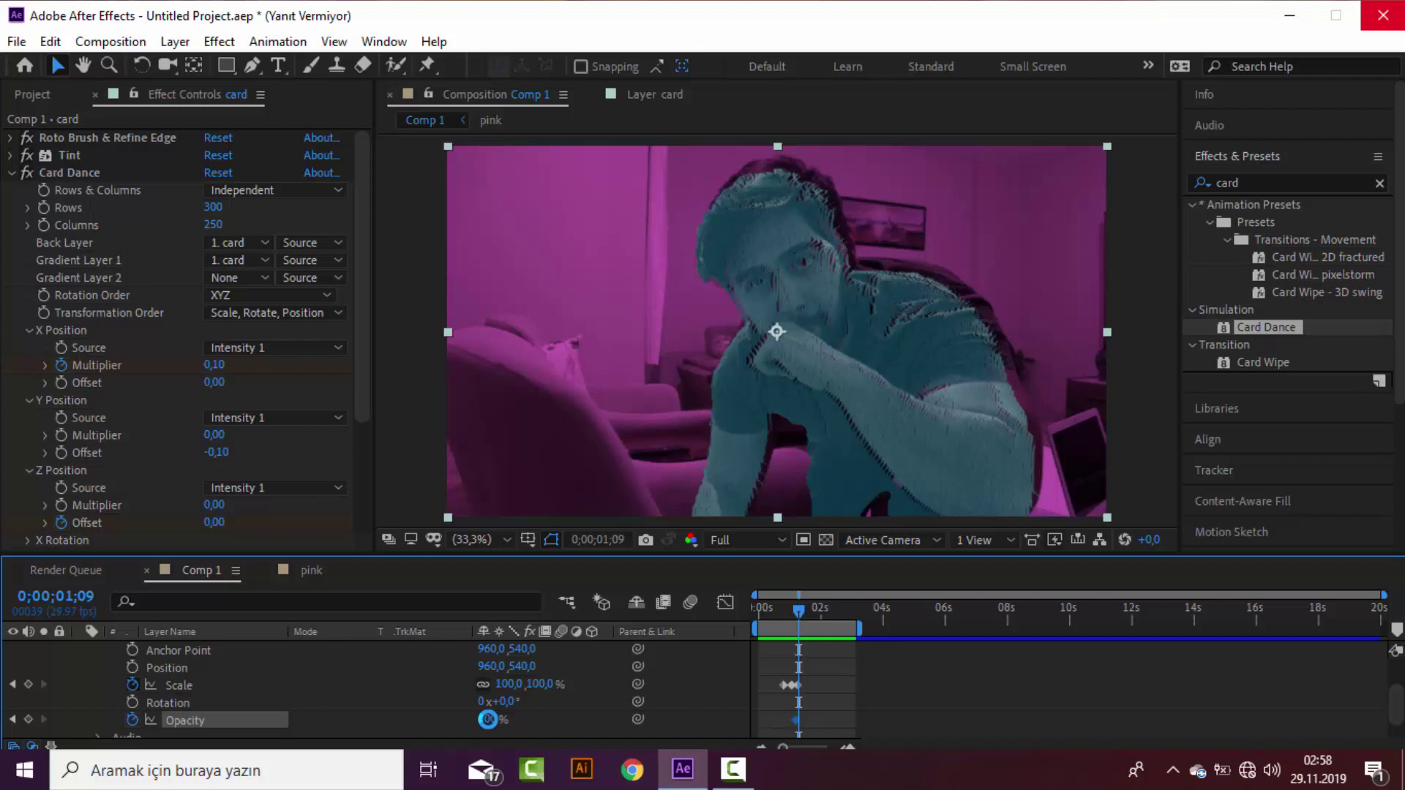
pyautogui.click(487, 719)
pyautogui.write('0')
pyautogui.press('Return')
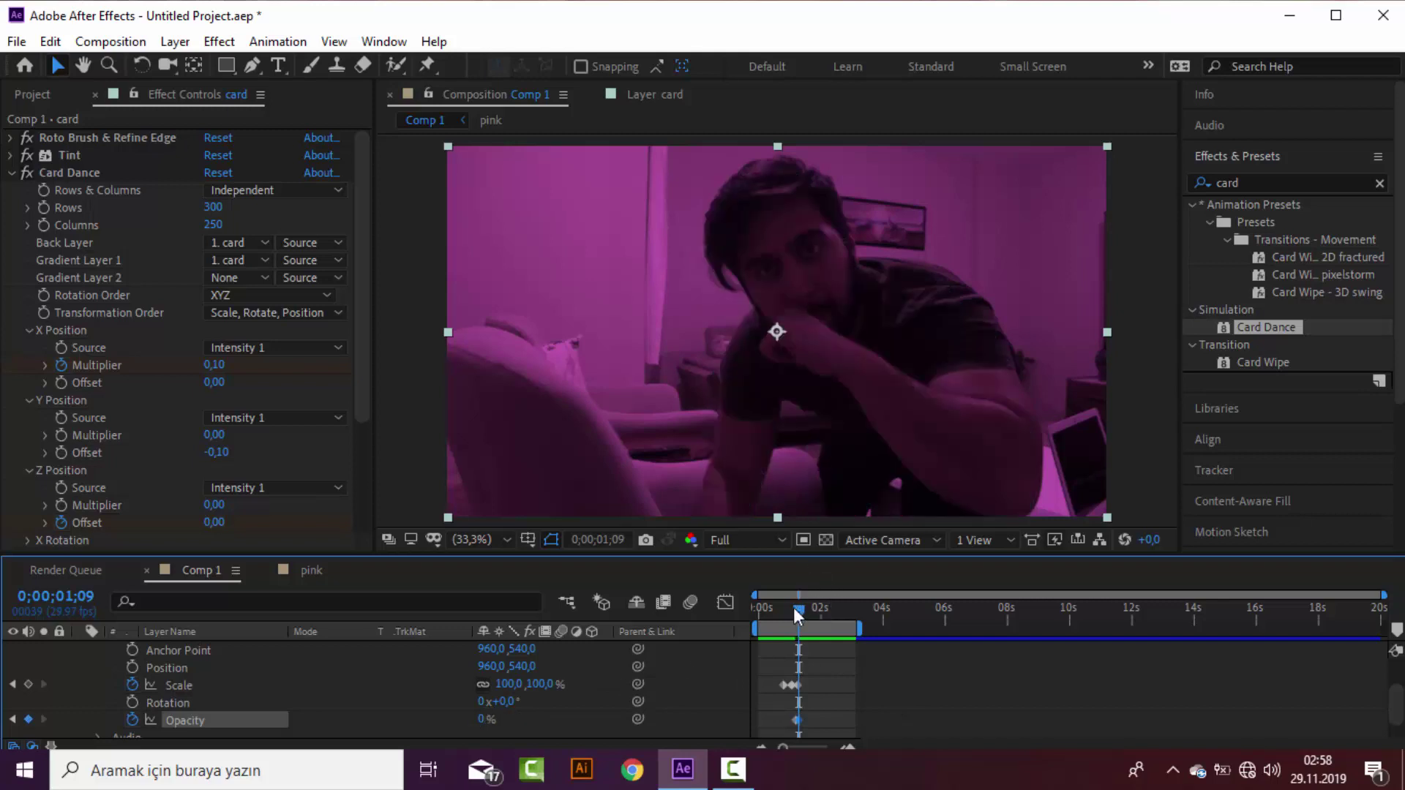
pyautogui.moveTo(793, 607); pyautogui.dragTo(800, 611)
pyautogui.press('space')
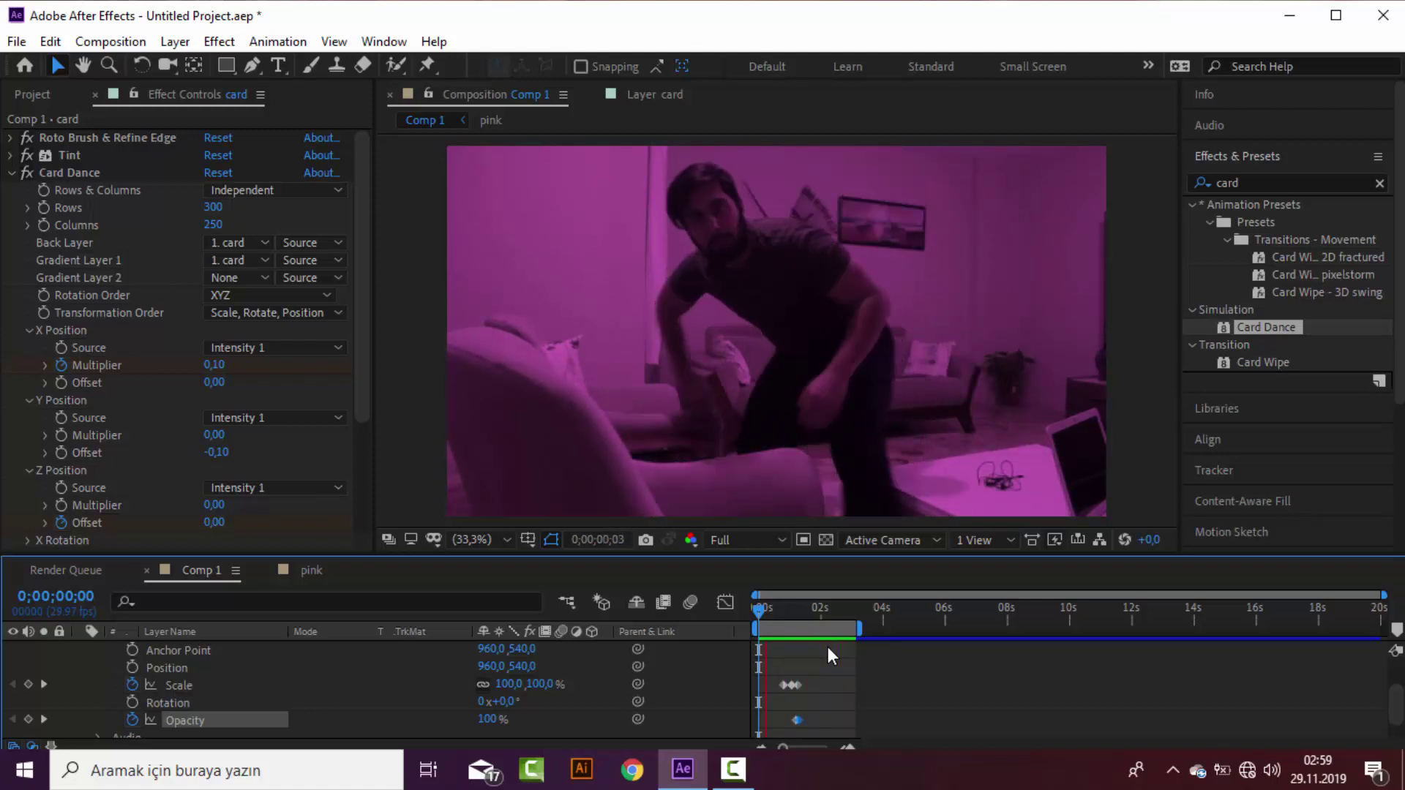
pyautogui.click(765, 612)
pyautogui.moveTo(762, 613); pyautogui.dragTo(788, 613)
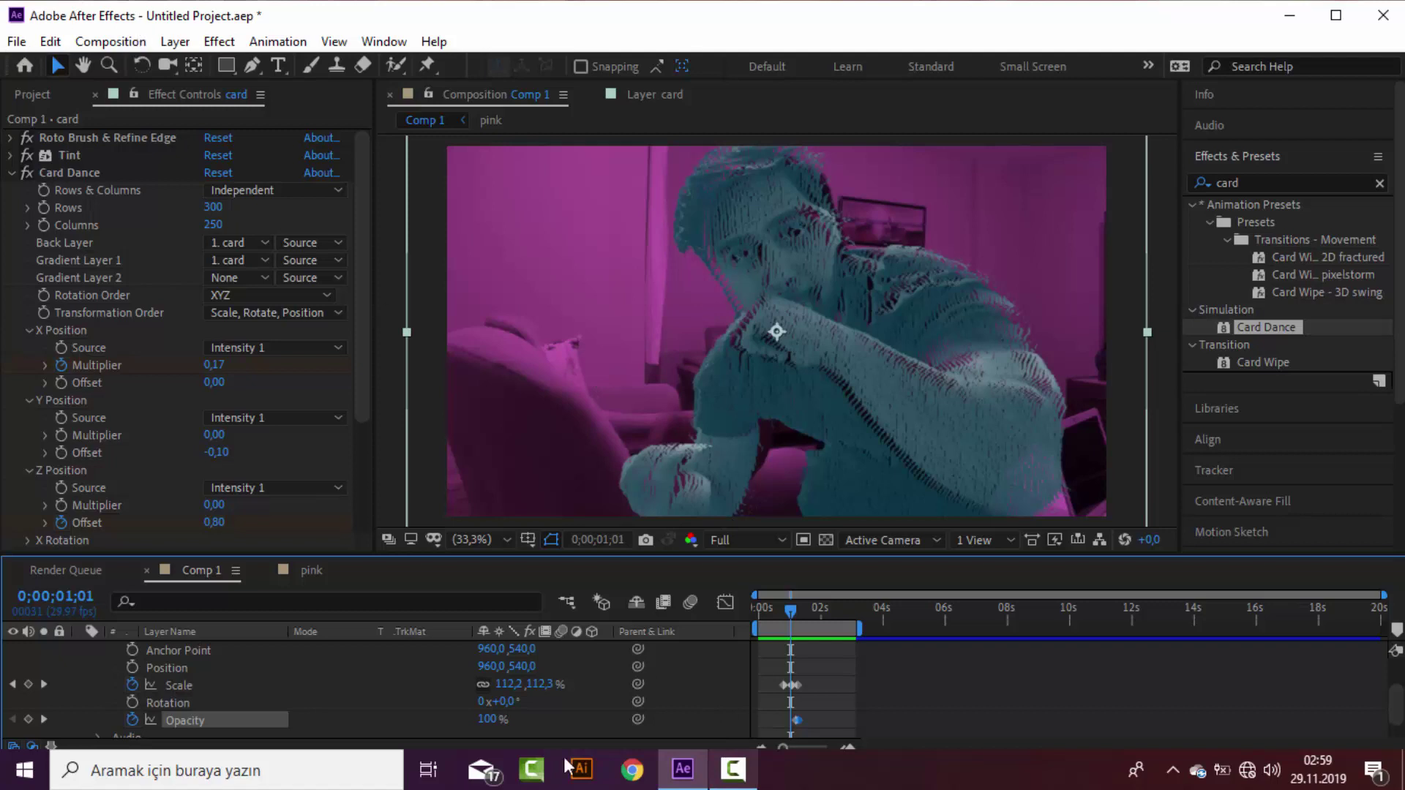
pyautogui.moveTo(736, 770)
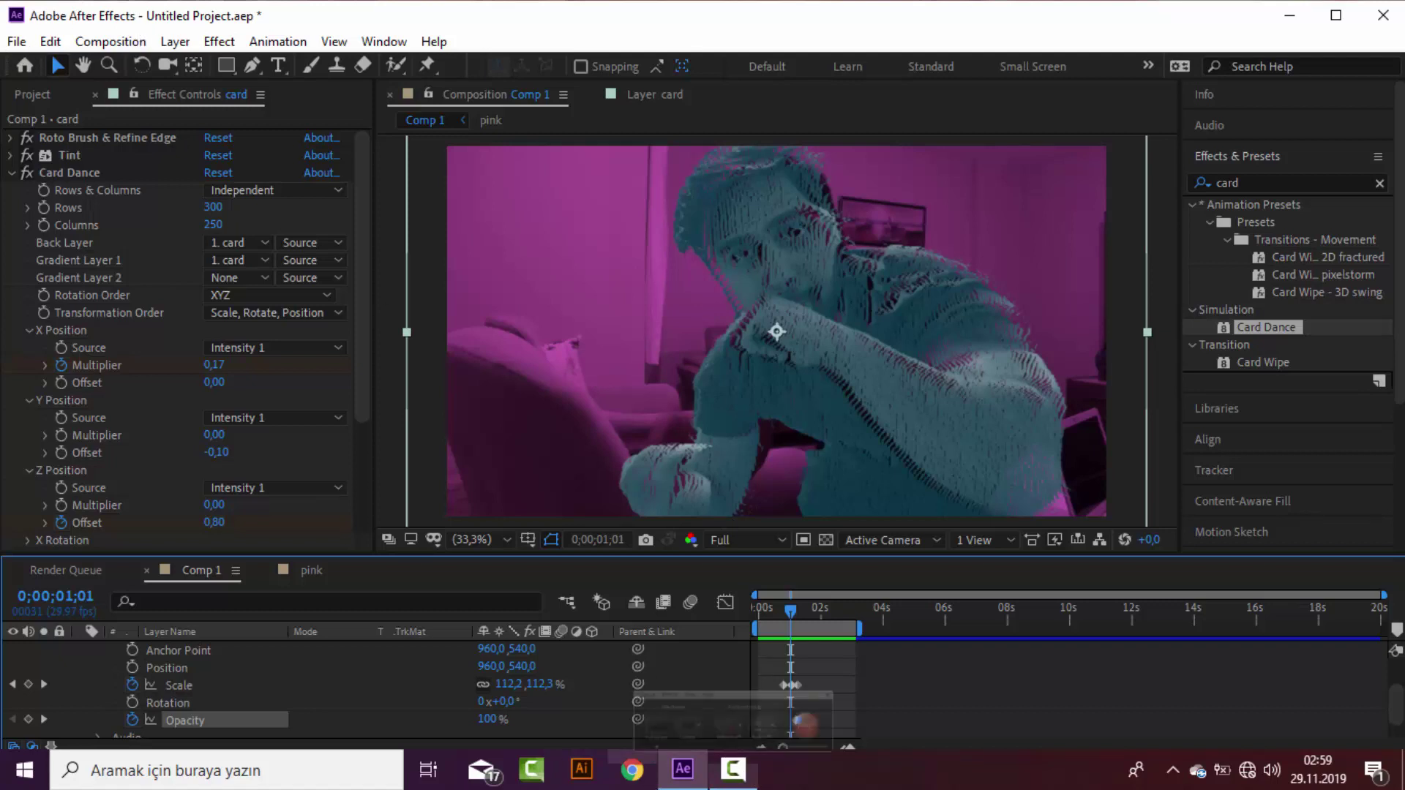